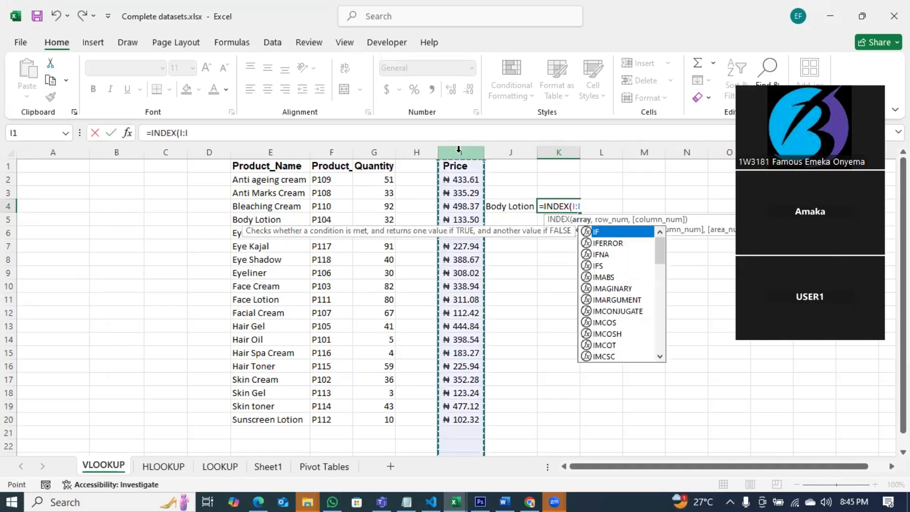
# Finish K4's formula as =INDEX(I:I,MATCH(J4,E:E,0)) so it returns Body Lotion's price, 133.5.
pyautogui.write(',')
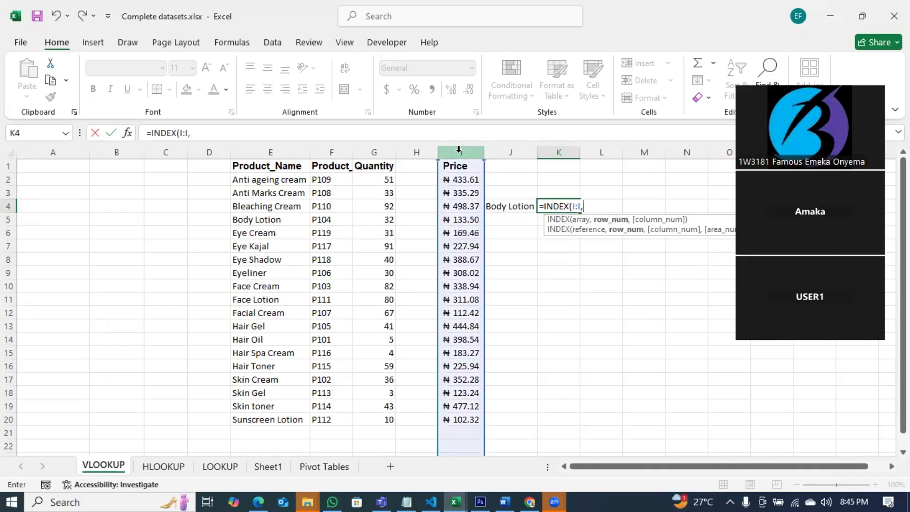
pyautogui.write('match')
pyautogui.press('Tab')
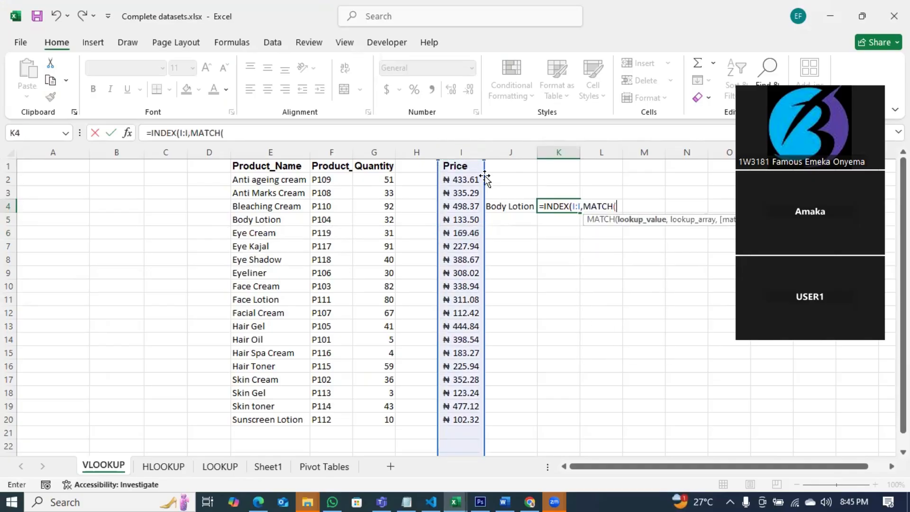
pyautogui.click(509, 210)
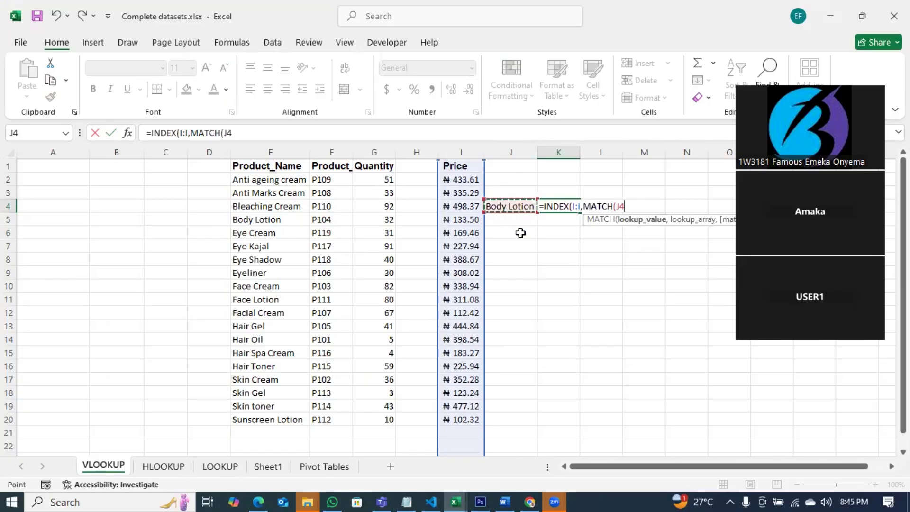
pyautogui.write(',')
pyautogui.click(281, 151)
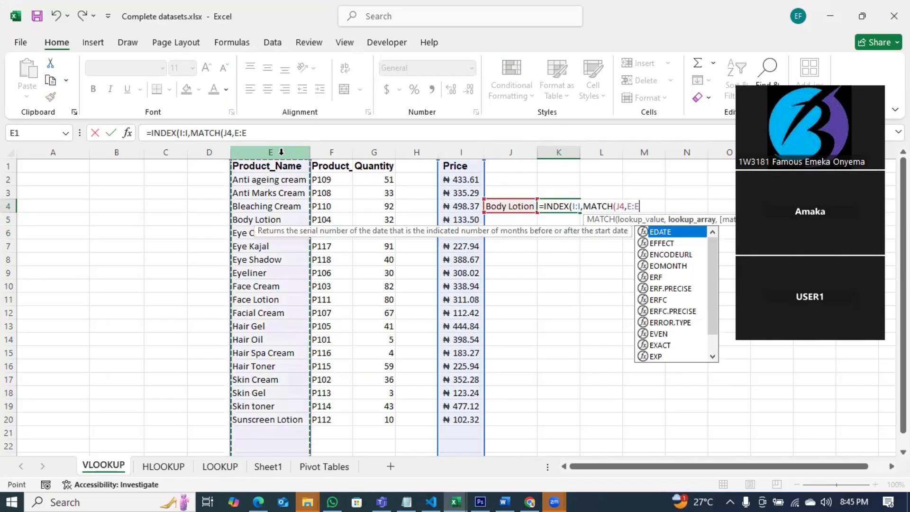
pyautogui.write(',')
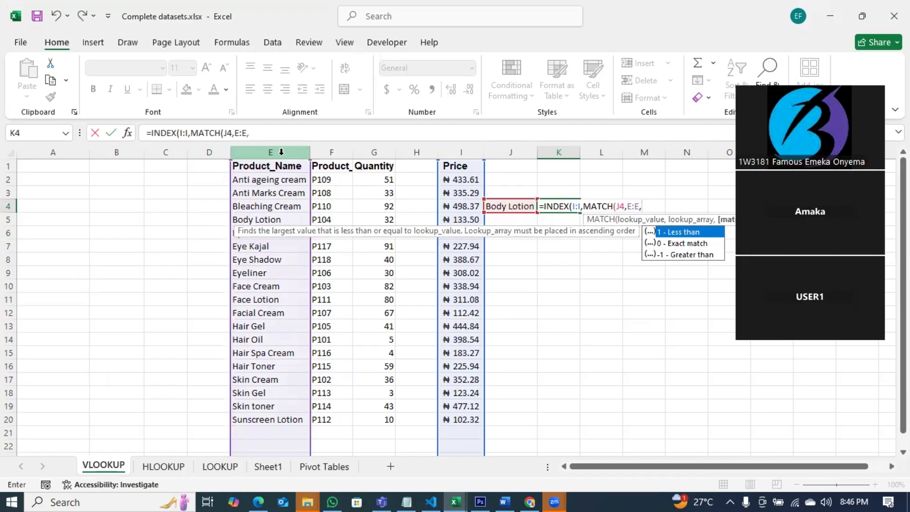
pyautogui.press('Down')
pyautogui.press('Tab')
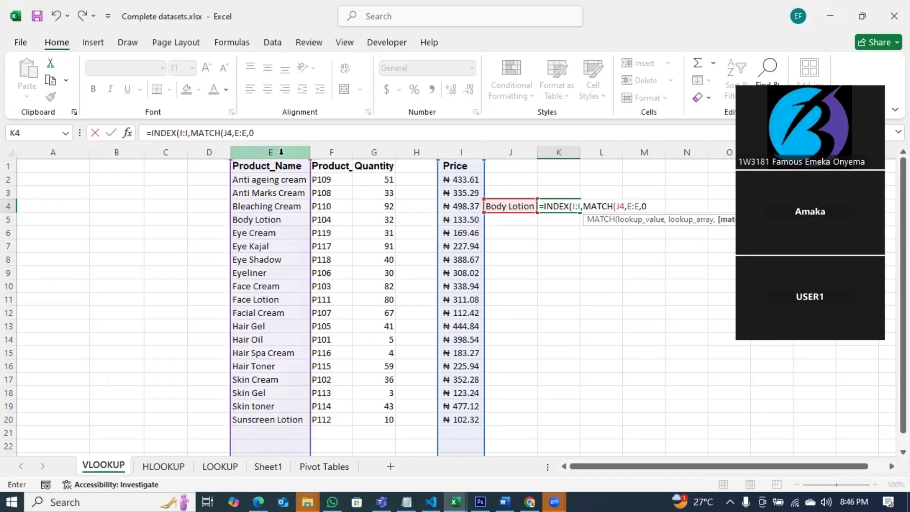
pyautogui.write('))')
pyautogui.press('Return')
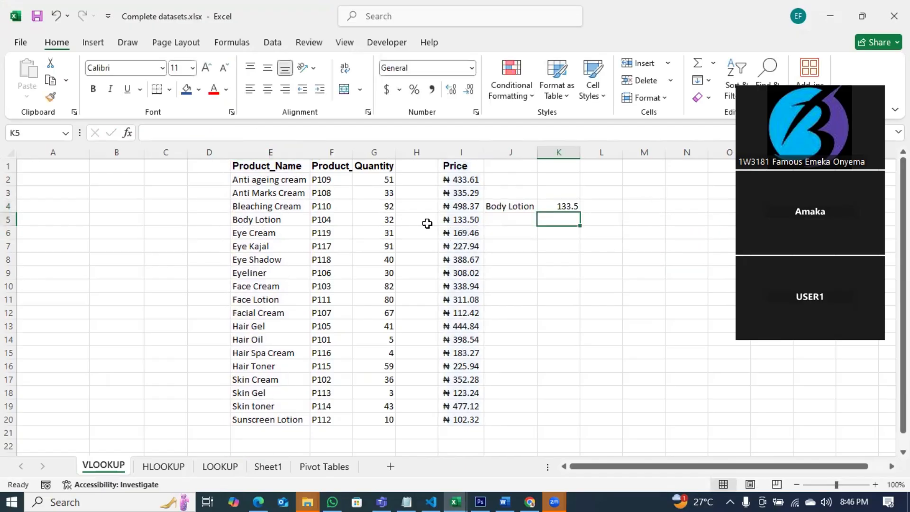
# Rebuild K4's formula as =INDEX(I:I,MATCH(J4,E:E,0)).
pyautogui.click(572, 205)
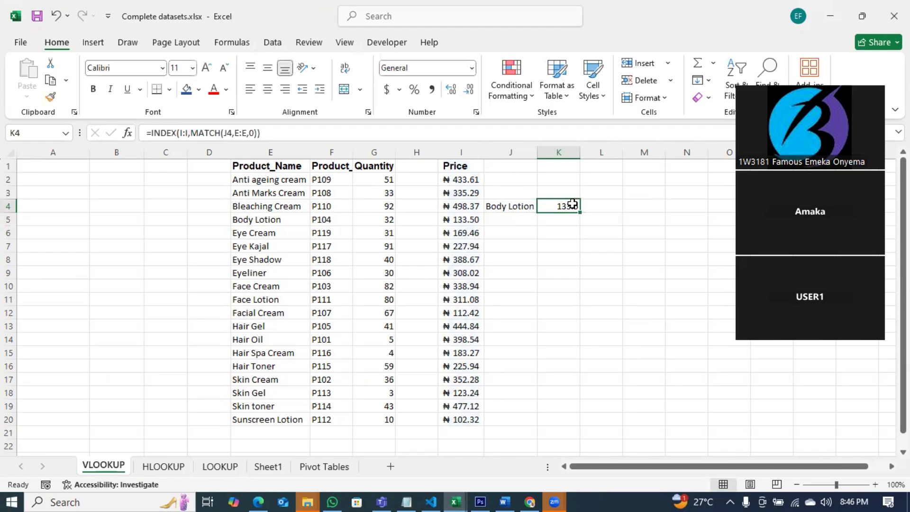
pyautogui.write('=index')
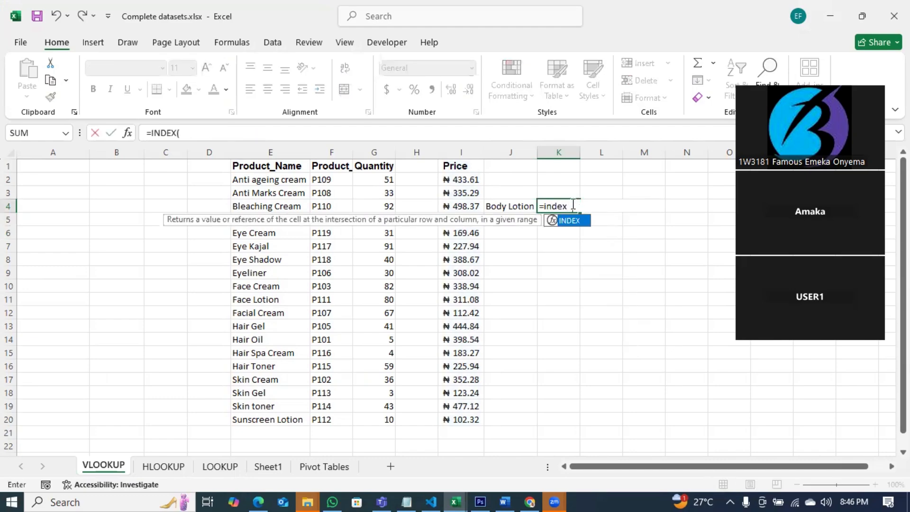
pyautogui.press('Tab')
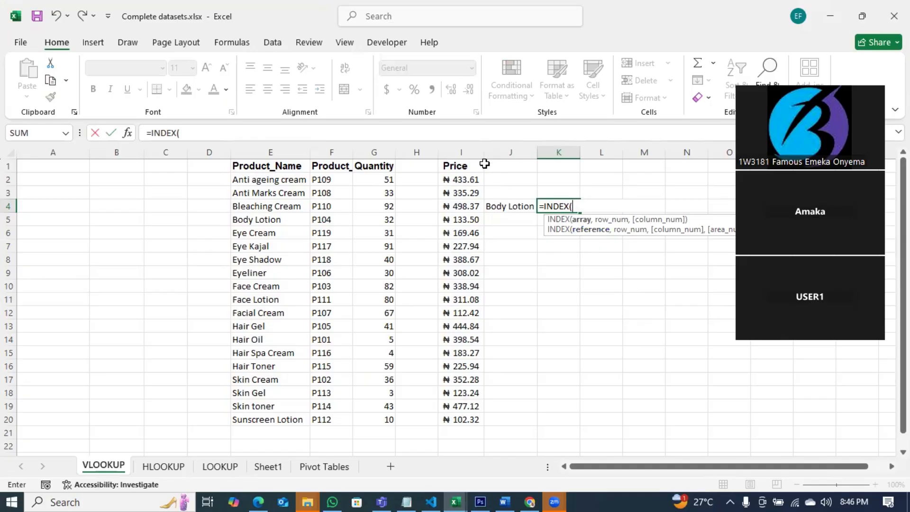
pyautogui.click(461, 152)
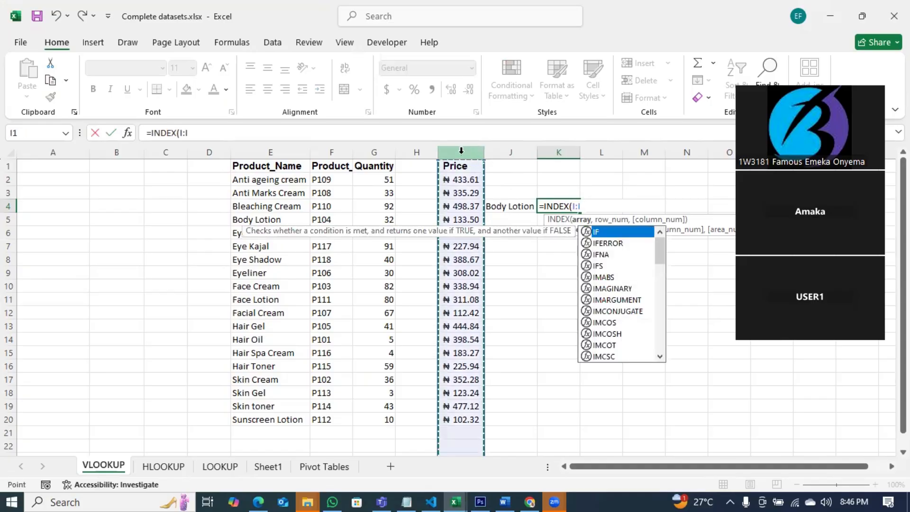
pyautogui.write(',match')
pyautogui.press('Tab')
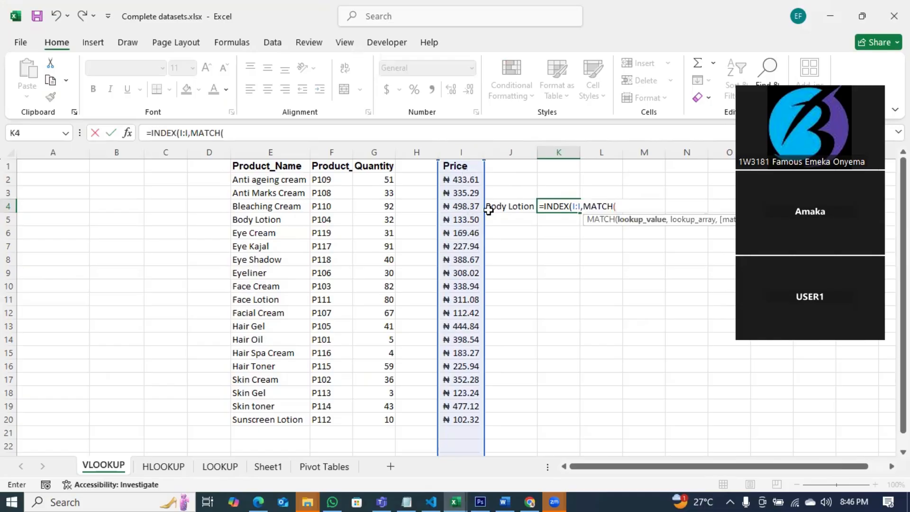
pyautogui.click(517, 204)
pyautogui.write(',')
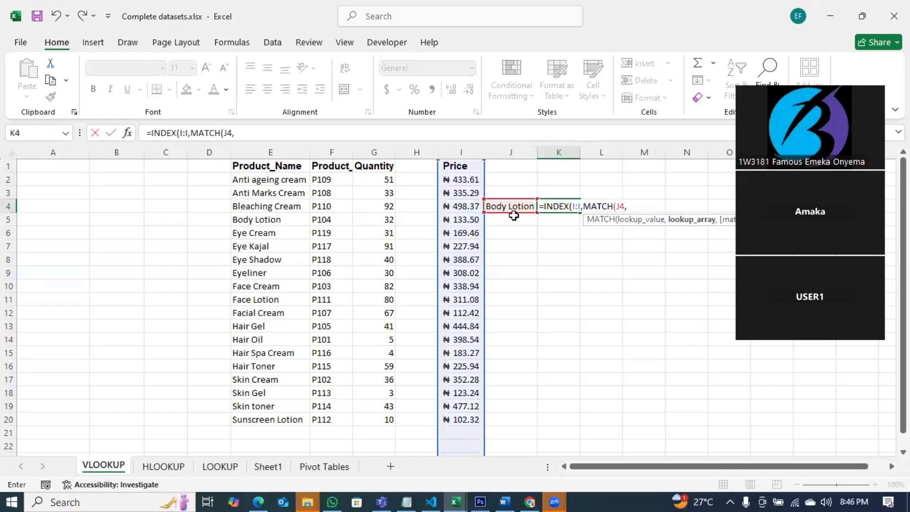
pyautogui.click(271, 152)
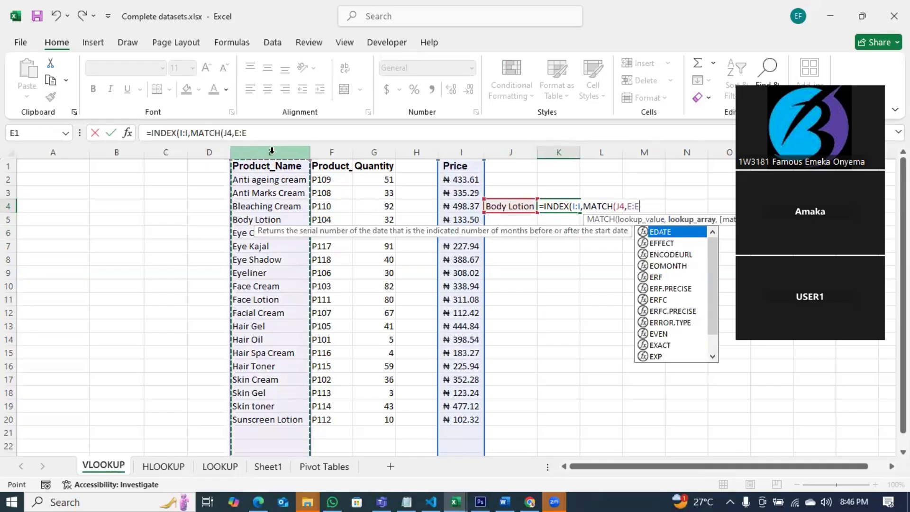
pyautogui.write(',0))')
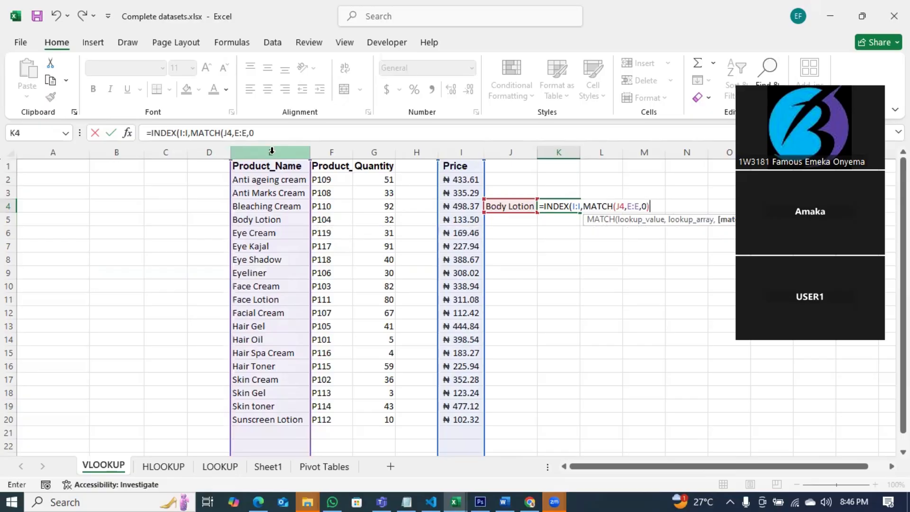
pyautogui.press('Return')
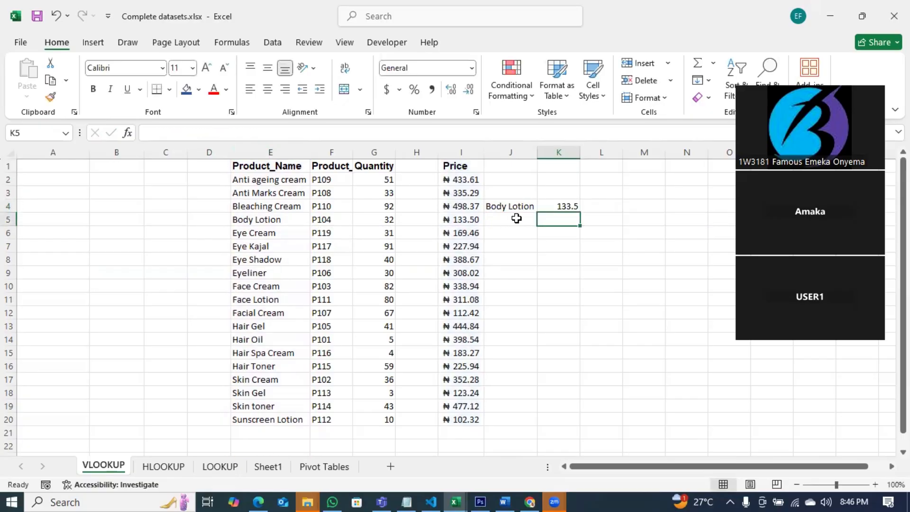
# Change the lookup product in J4 to Eye Cream.
pyautogui.click(519, 204)
pyautogui.write('Eye Cream')
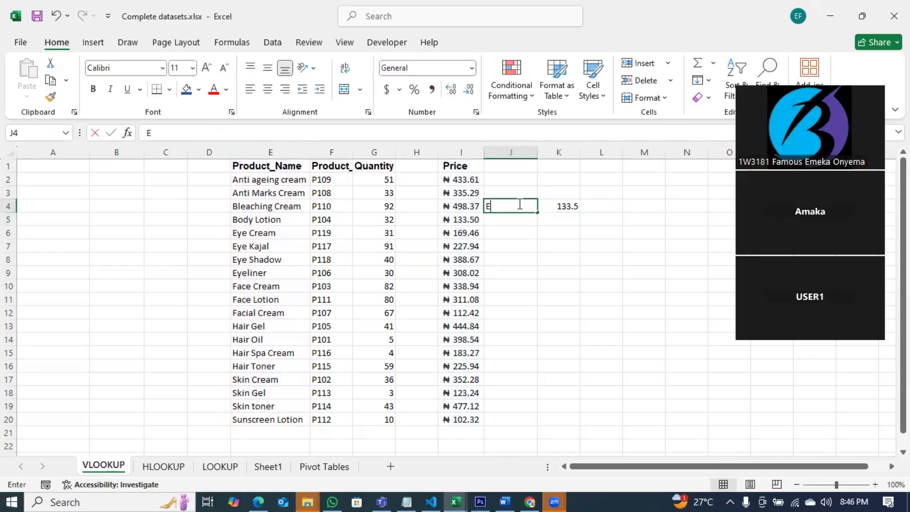
pyautogui.press('Return')
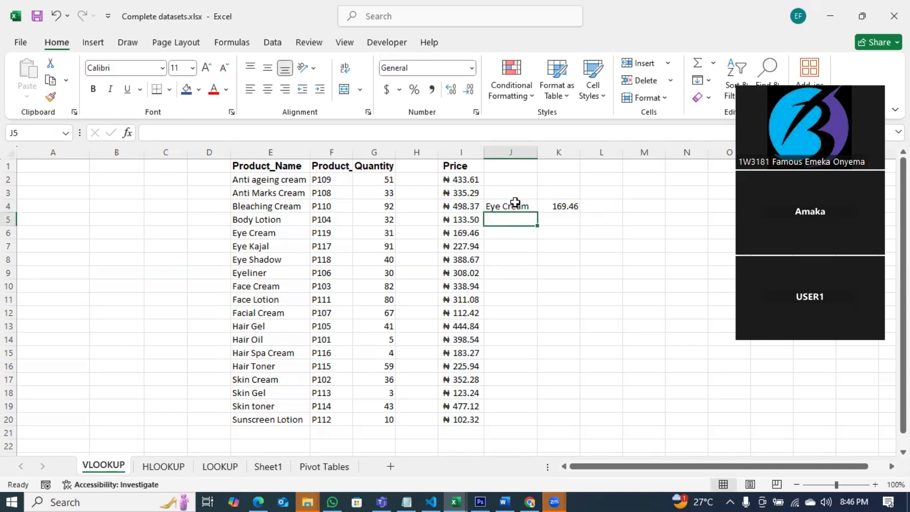
pyautogui.click(519, 203)
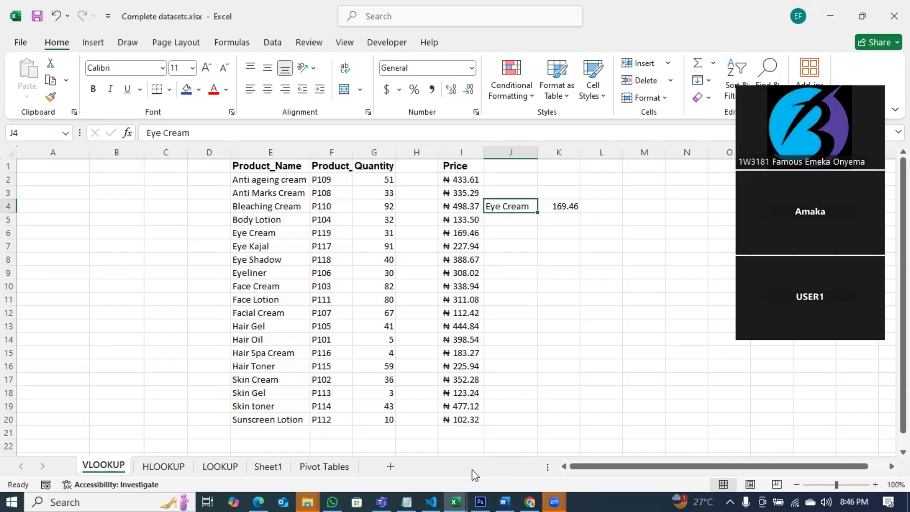
# Add blank lines after SUMIF in the Notepad notes, then return to Excel and close the workbook.
pyautogui.click(404, 498)
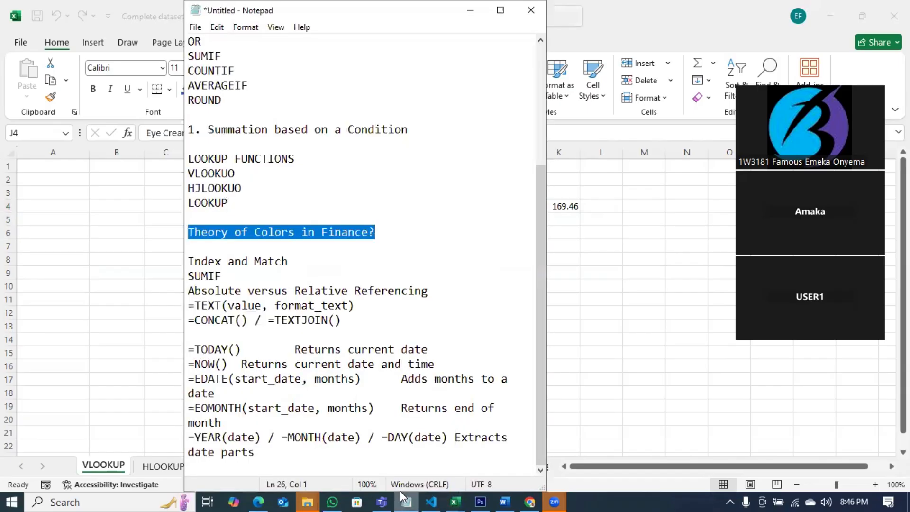
pyautogui.click(240, 272)
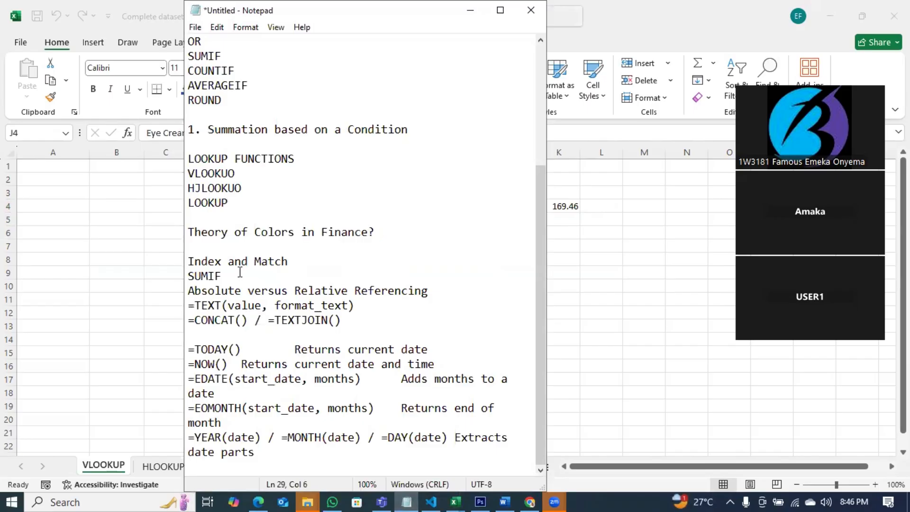
pyautogui.press('Return')
pyautogui.press('Return')
pyautogui.press('Return')
pyautogui.press('Return')
pyautogui.scroll(-2, 251, 291)
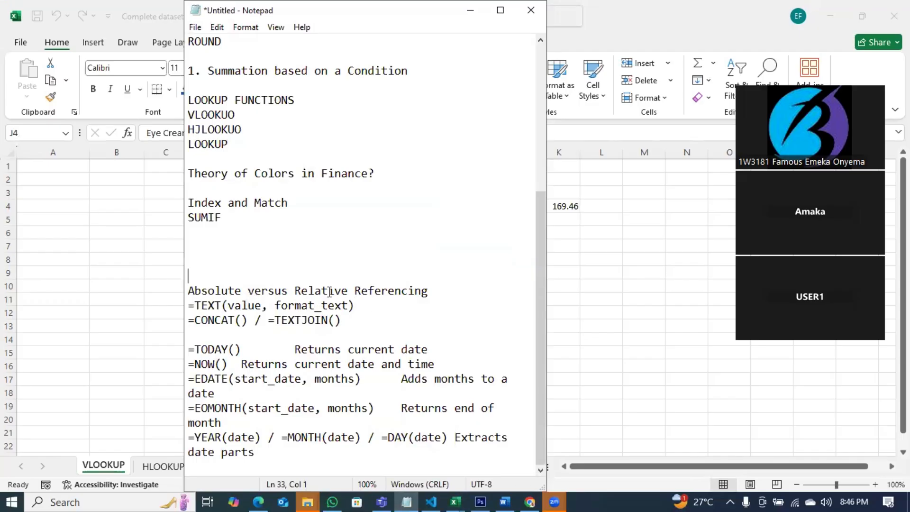
pyautogui.hotkey('alt', 'Tab')
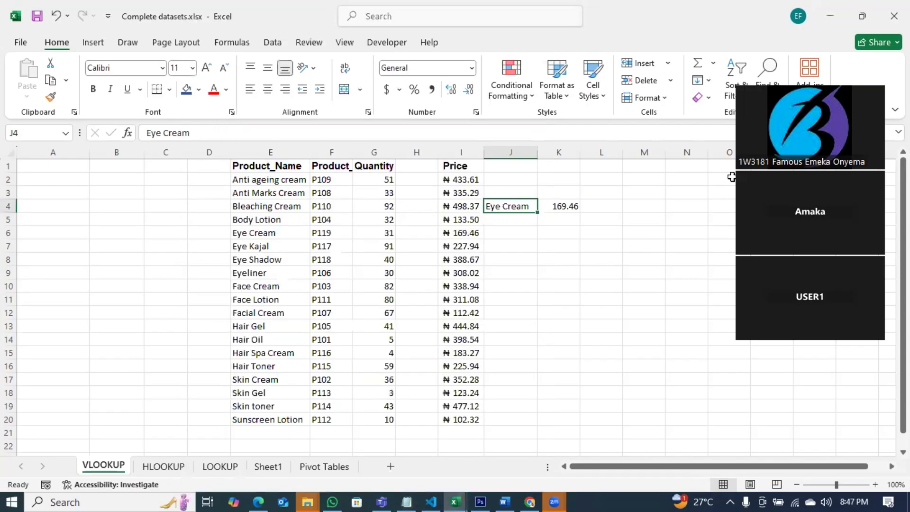
pyautogui.hotkey('ctrl', 'w')
# Discard the old workbook without saving, start a new one, and label C2 'Courses'.
pyautogui.click(507, 349)
pyautogui.hotkey('ctrl', 'n')
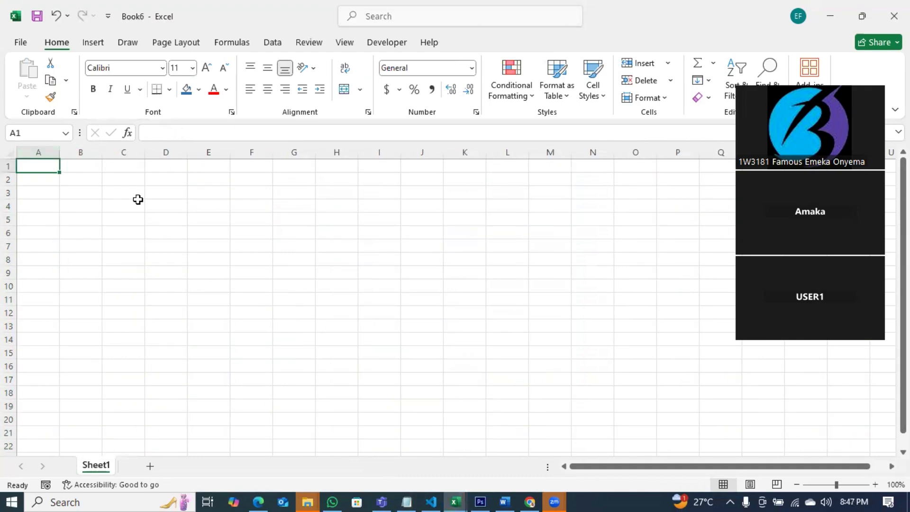
pyautogui.click(134, 178)
pyautogui.write('Courses')
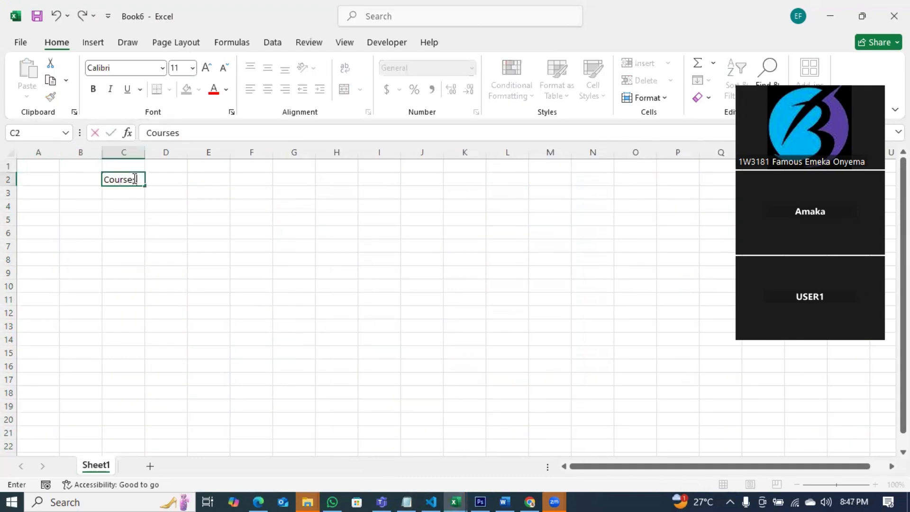
pyautogui.press('Tab')
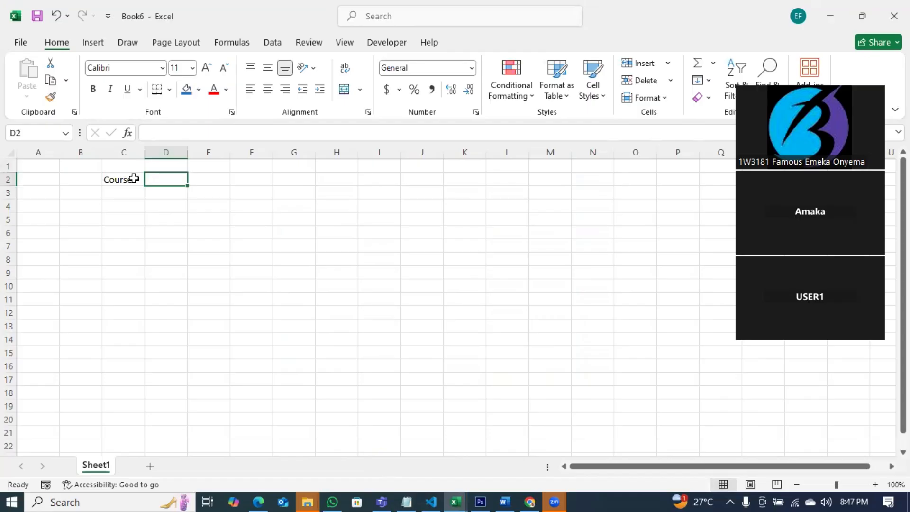
# Enter 'Unit' with value 3 in C1:D1 and the heading 'Score' in D2.
pyautogui.press('Up')
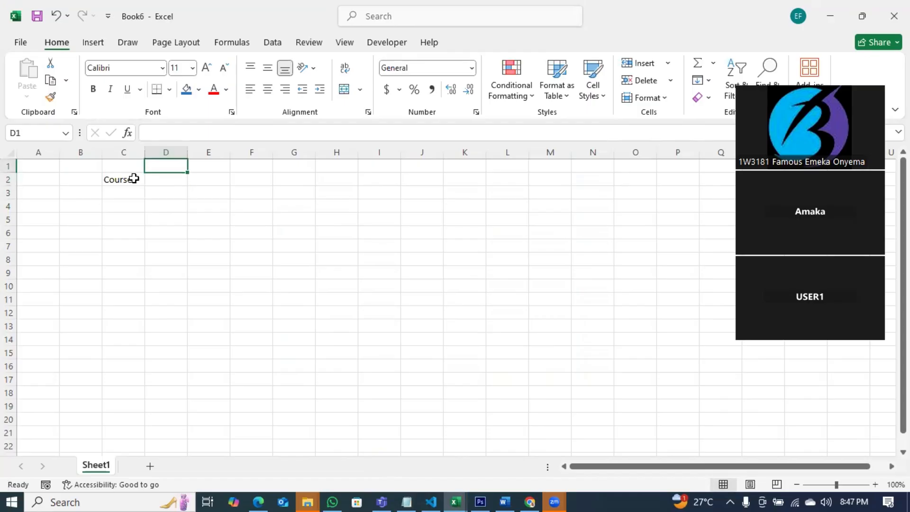
pyautogui.press('Left')
pyautogui.write('Unit')
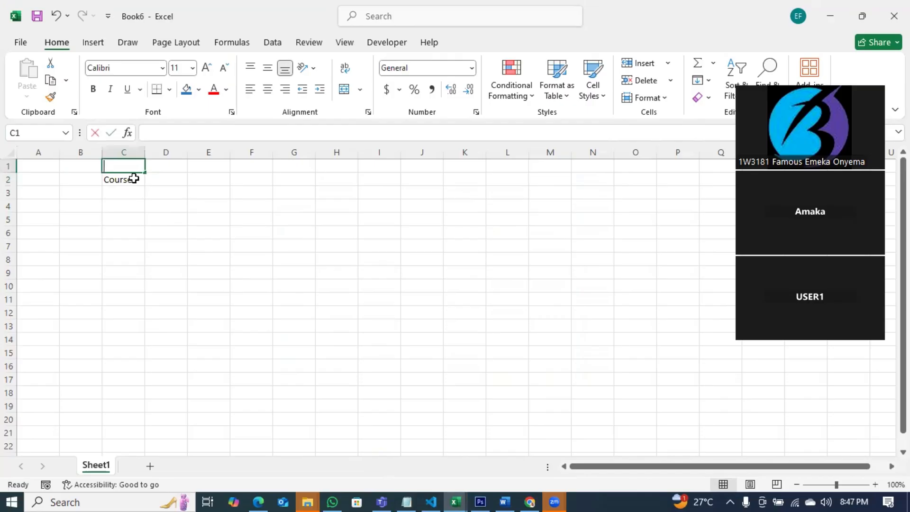
pyautogui.press('Tab')
pyautogui.write('3')
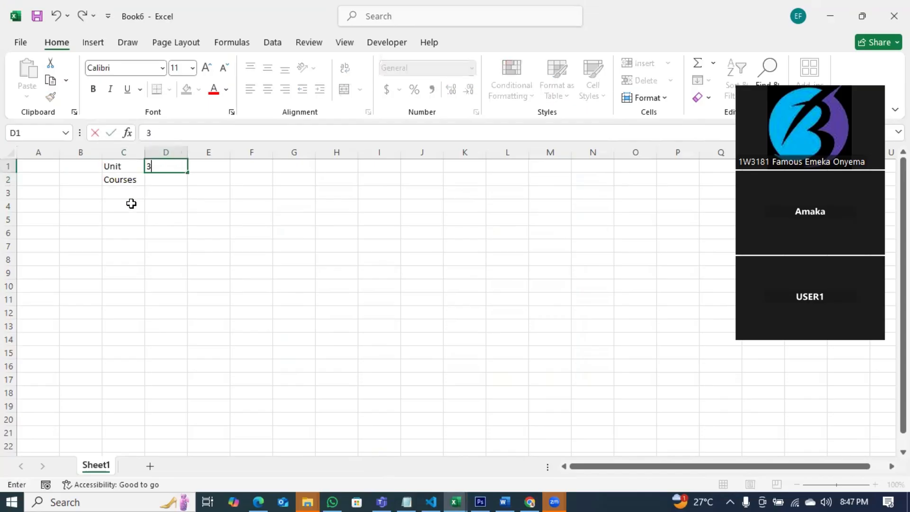
pyautogui.click(124, 190)
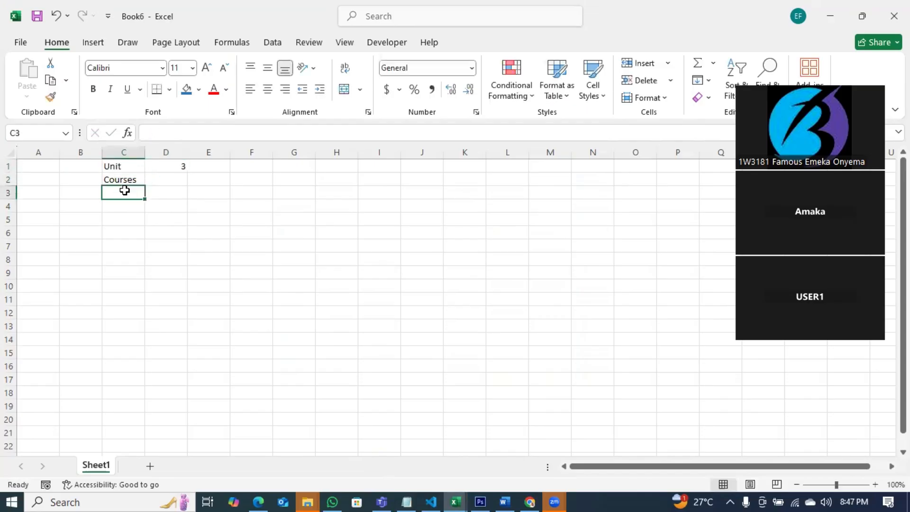
pyautogui.click(152, 181)
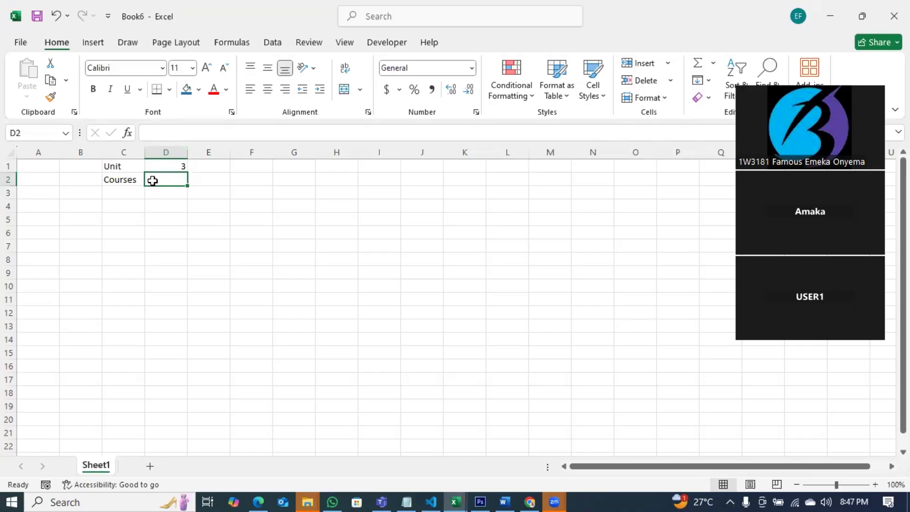
pyautogui.write('Score')
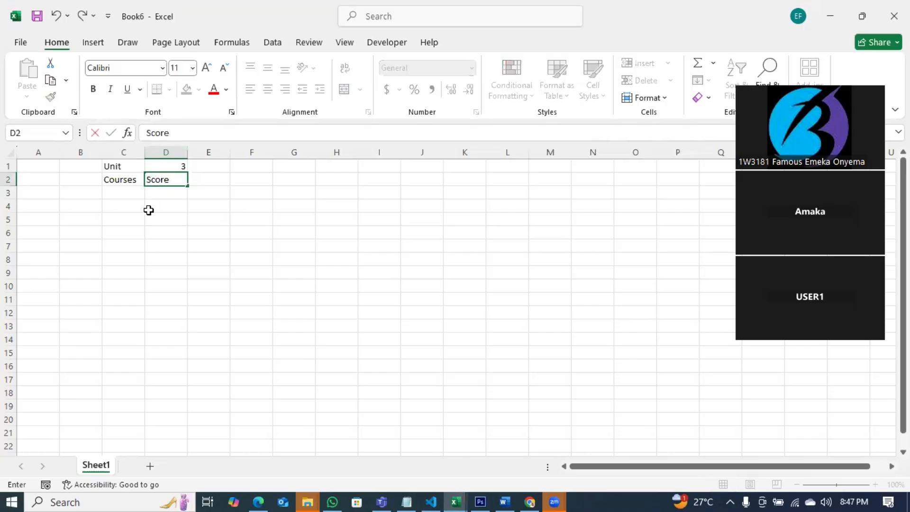
pyautogui.click(148, 210)
# List course codes FIN101, FIN102 and FIN103 under Courses, replacing the initial MAT entries.
pyautogui.click(130, 196)
pyautogui.write('MAT101')
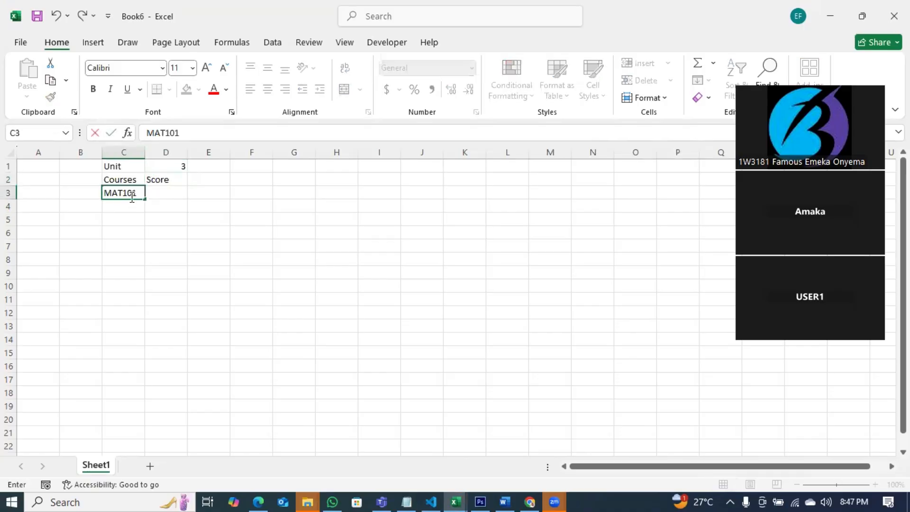
pyautogui.press('Return')
pyautogui.write('MAT102')
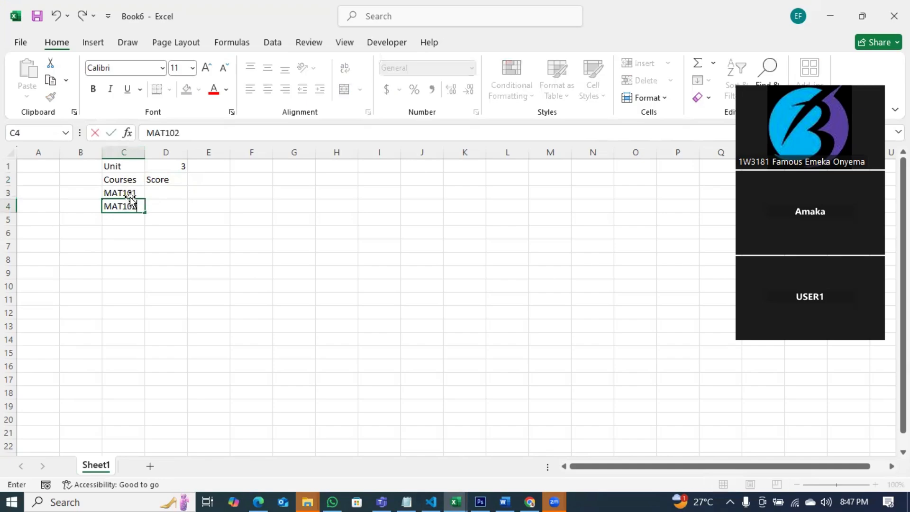
pyautogui.press('Return')
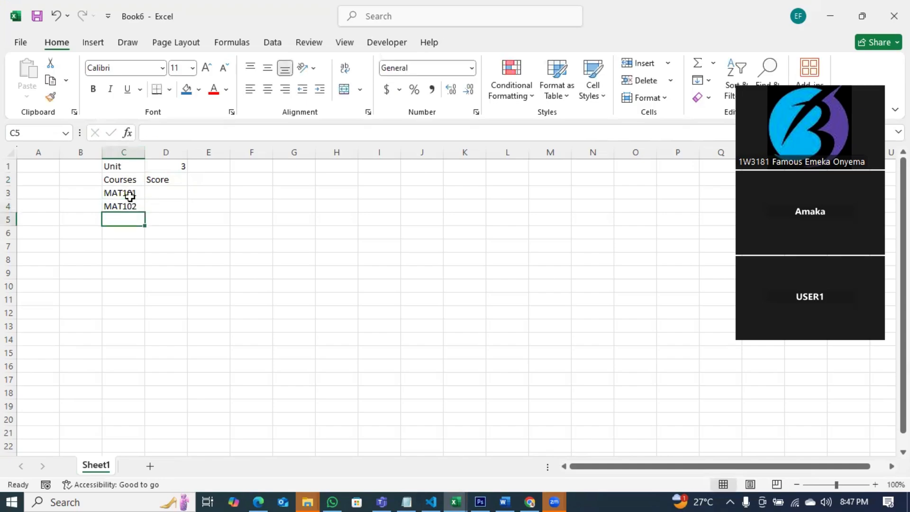
pyautogui.click(129, 194)
pyautogui.write('F')
pyautogui.press('BackSpace')
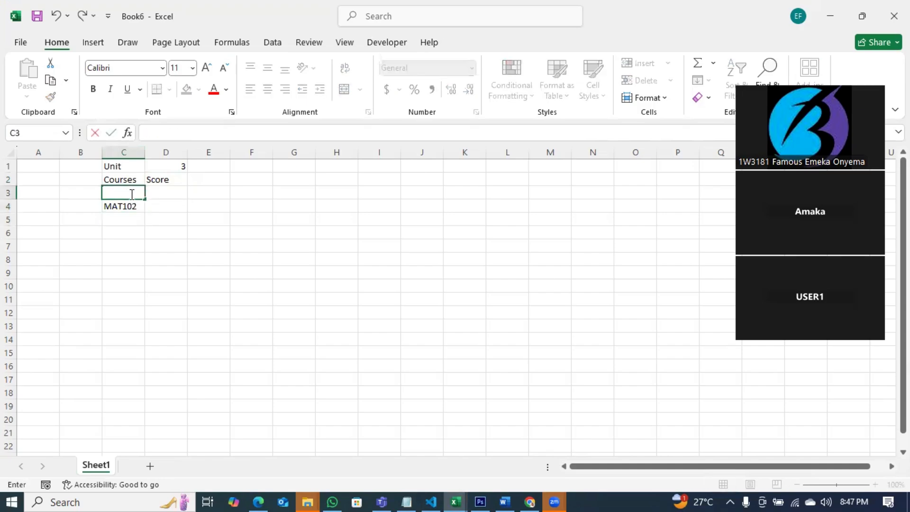
pyautogui.write('FIN')
pyautogui.write('103')
pyautogui.press('Return')
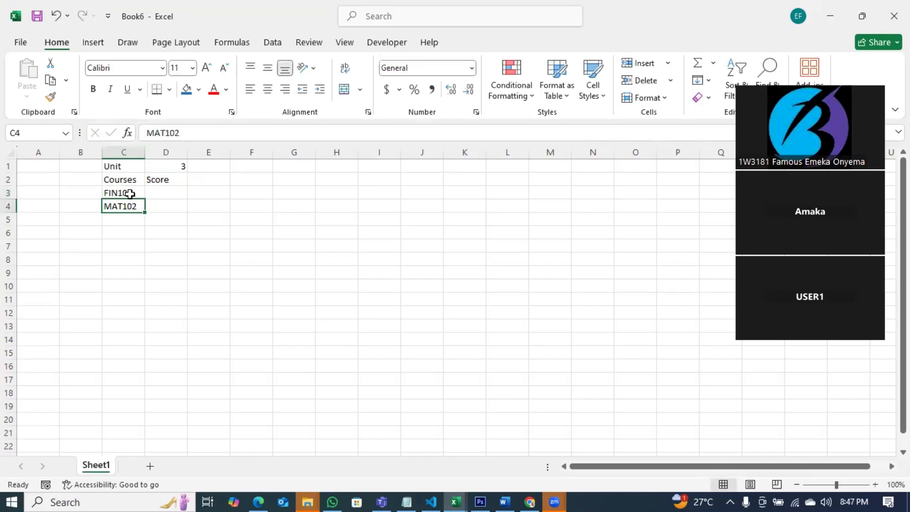
pyautogui.write('FIN102')
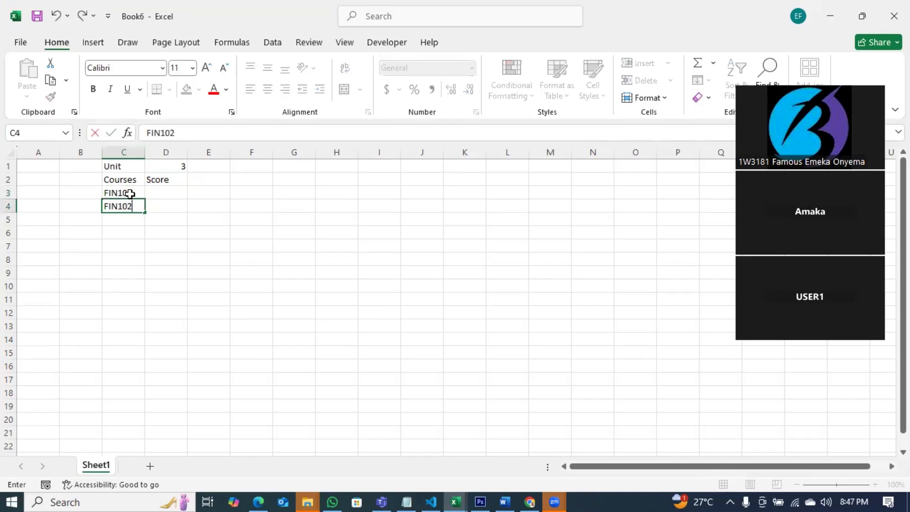
pyautogui.press('Return')
pyautogui.write('FIN103')
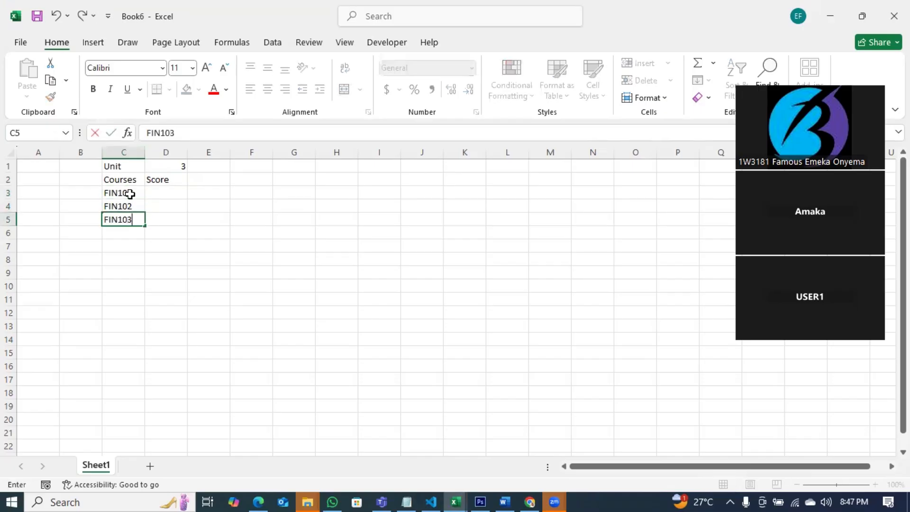
pyautogui.write('\\')
pyautogui.press('Return')
# Remove the stray backslash from the FIN103 entry.
pyautogui.click(166, 181)
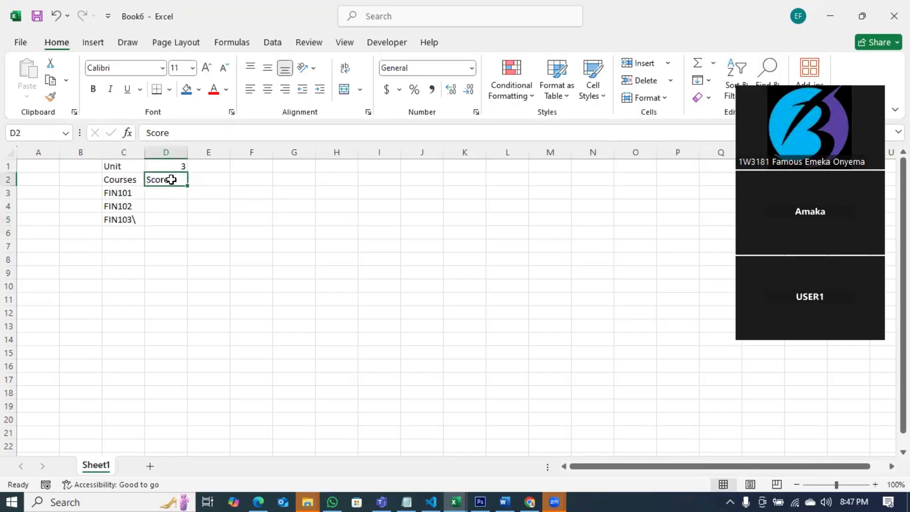
pyautogui.click(165, 193)
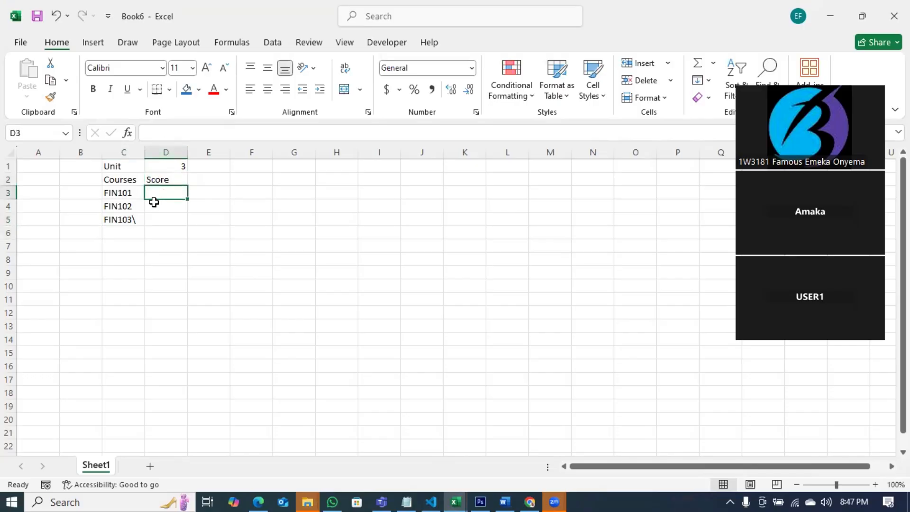
pyautogui.doubleClick(134, 219)
pyautogui.press('BackSpace')
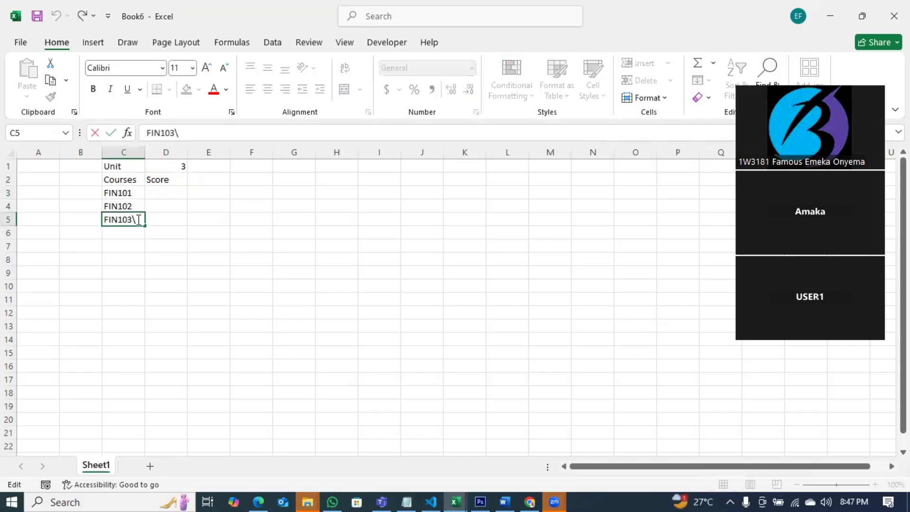
pyautogui.click(173, 199)
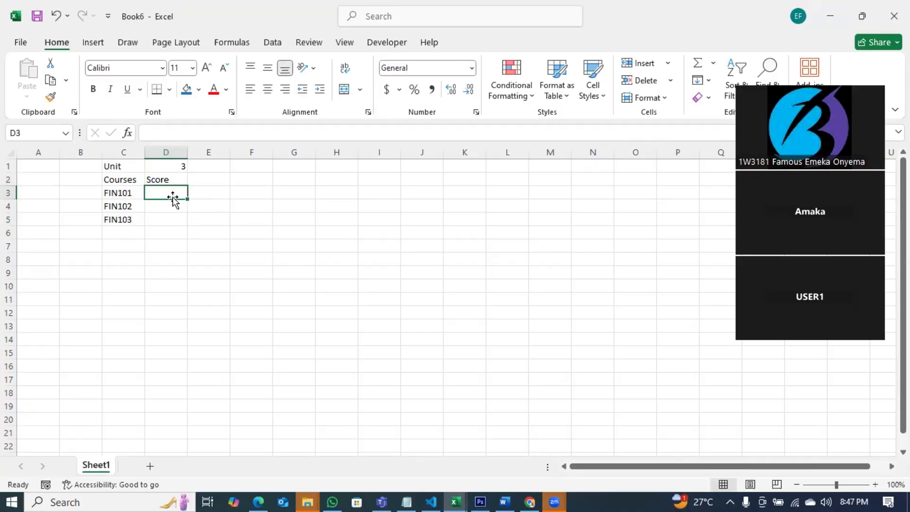
# Enter scores 45, 60 and 70 for the first three courses.
pyautogui.write('45')
pyautogui.press('Return')
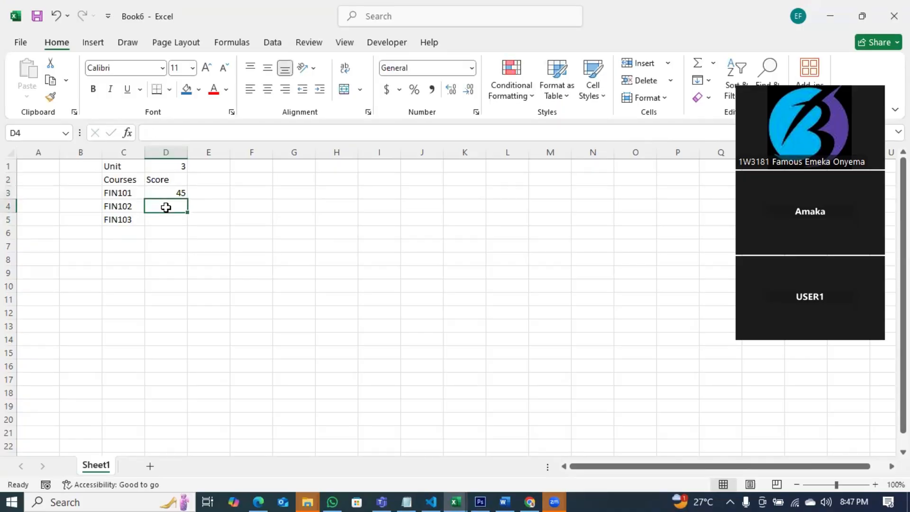
pyautogui.write('60')
pyautogui.press('Return')
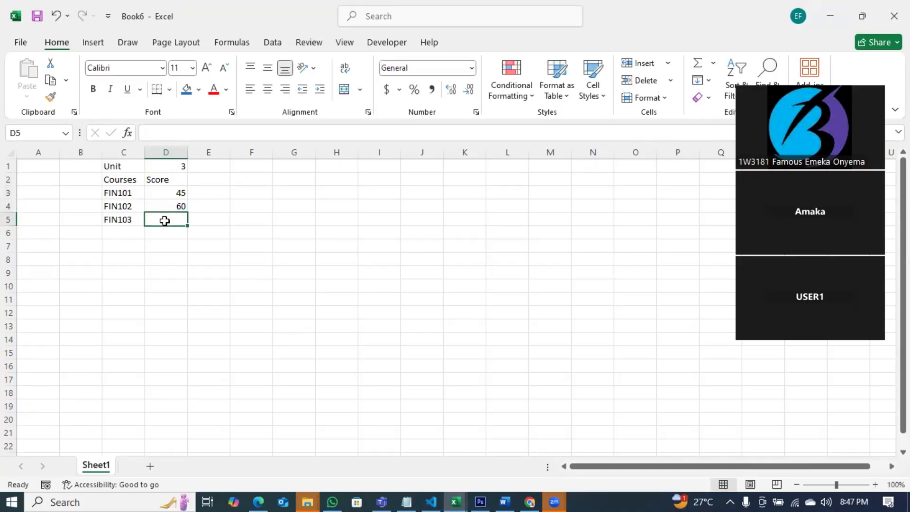
pyautogui.write('70')
pyautogui.click(171, 243)
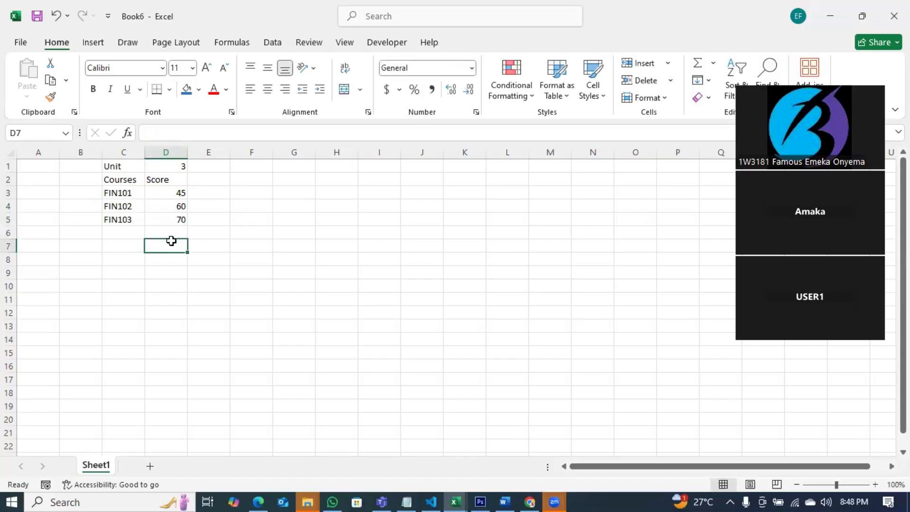
# Add the heading 'Remark' beside Score in E2.
pyautogui.click(211, 180)
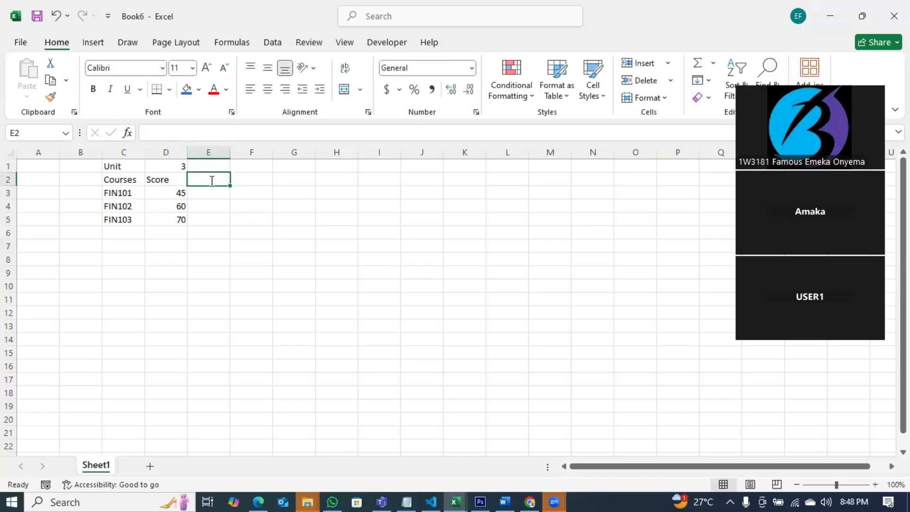
pyautogui.write('Passe')
pyautogui.press('BackSpace')
pyautogui.press('BackSpace')
pyautogui.press('BackSpace')
pyautogui.press('BackSpace')
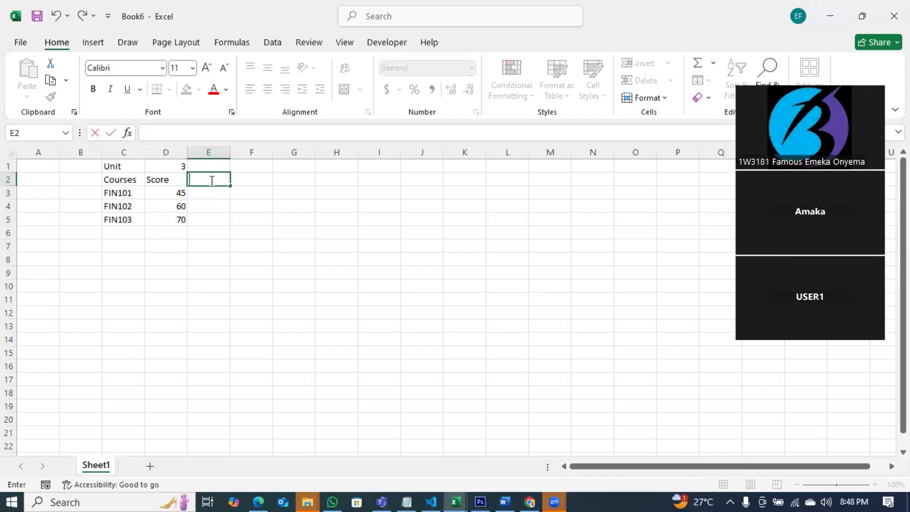
pyautogui.write('Remark')
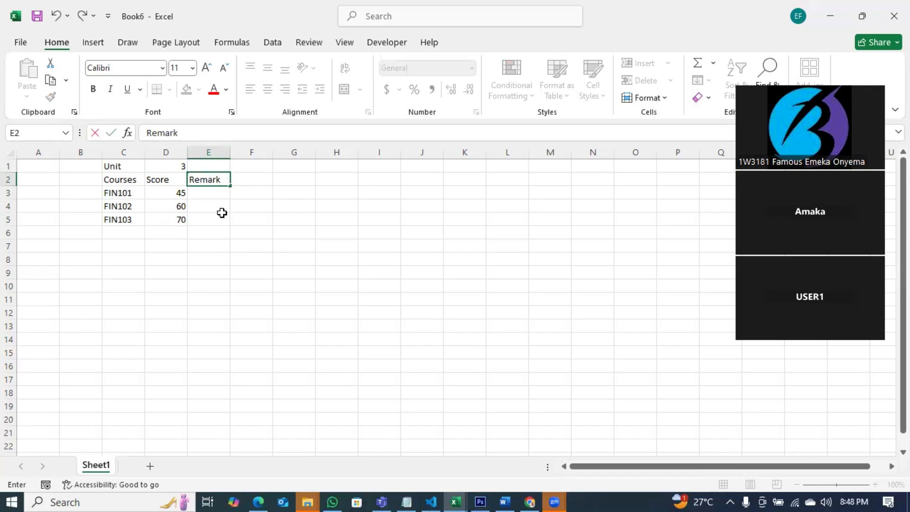
pyautogui.click(223, 216)
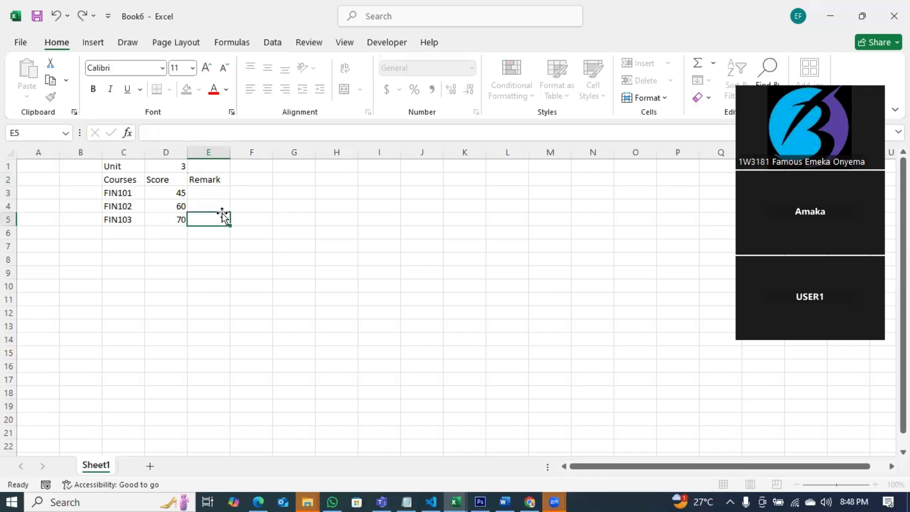
# Change FIN101's score to 39 and add FIN104 with a score of 45.
pyautogui.click(181, 194)
pyautogui.write('39')
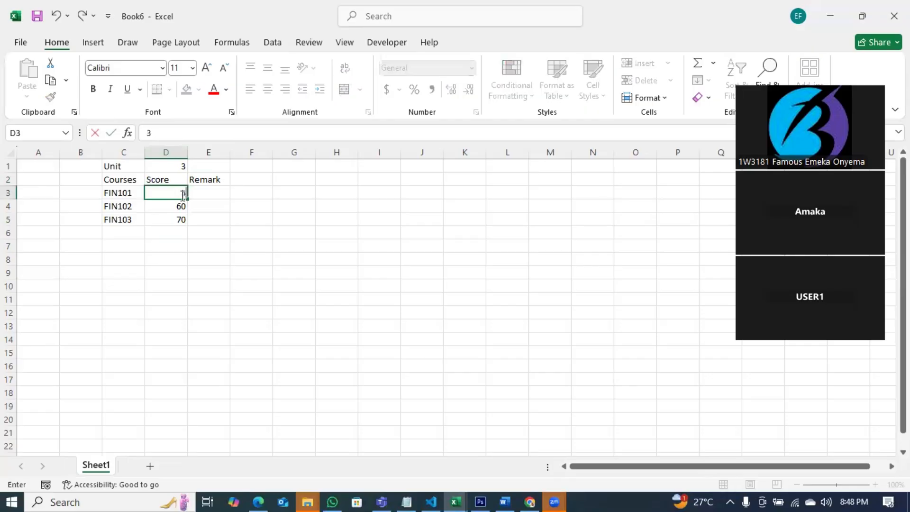
pyautogui.click(127, 232)
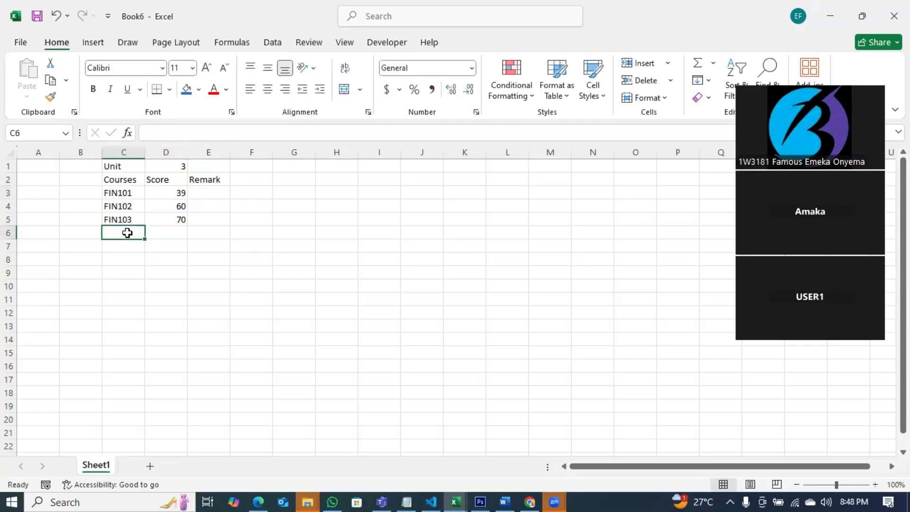
pyautogui.write('FIN104')
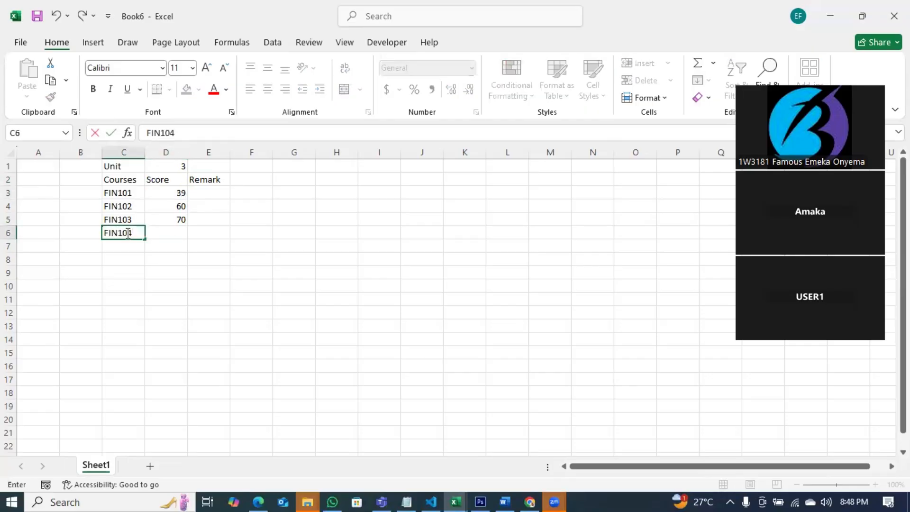
pyautogui.click(163, 228)
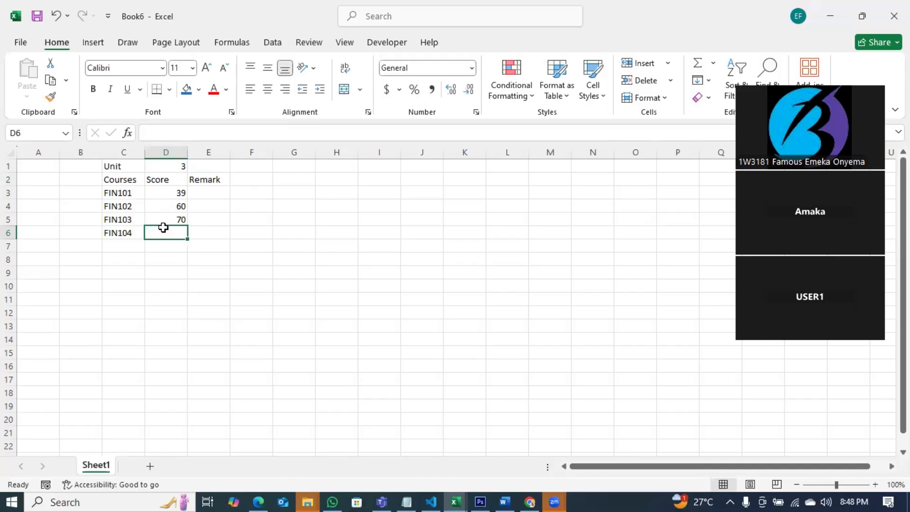
pyautogui.write('4')
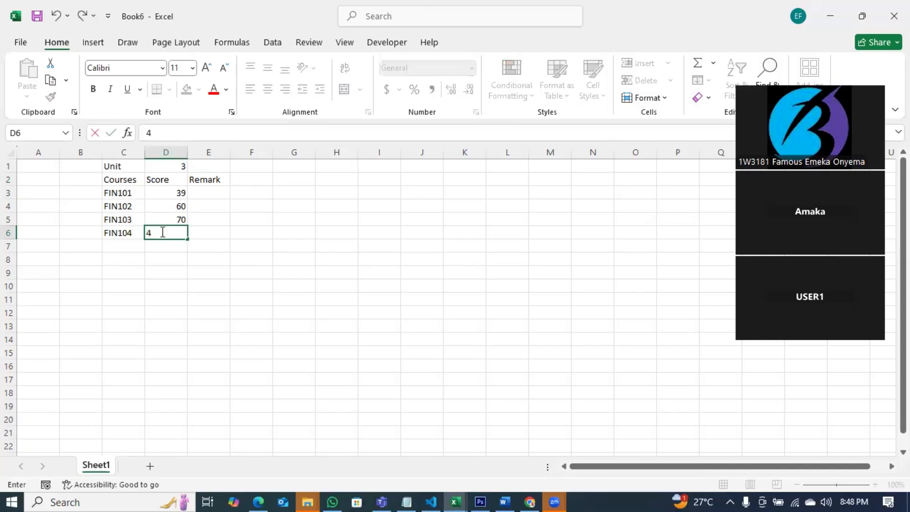
pyautogui.write('5')
pyautogui.click(207, 263)
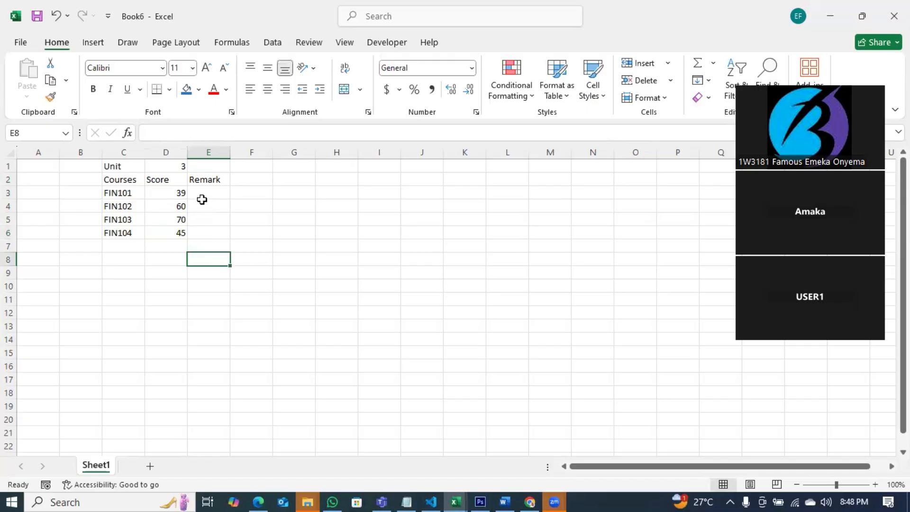
pyautogui.click(207, 193)
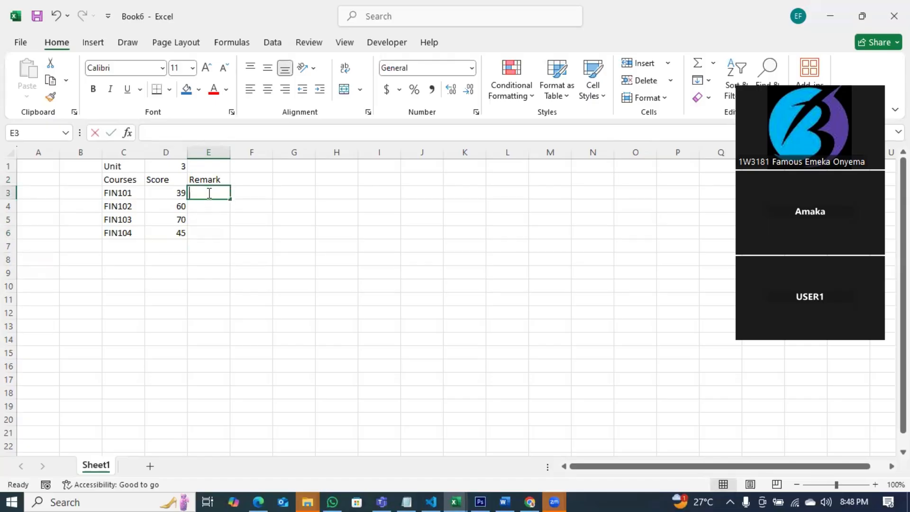
# Enter =IF(D3<40,"Failed","Passed") in E3 and fill it down to FIN104's row.
pyautogui.write('=if')
pyautogui.press('Tab')
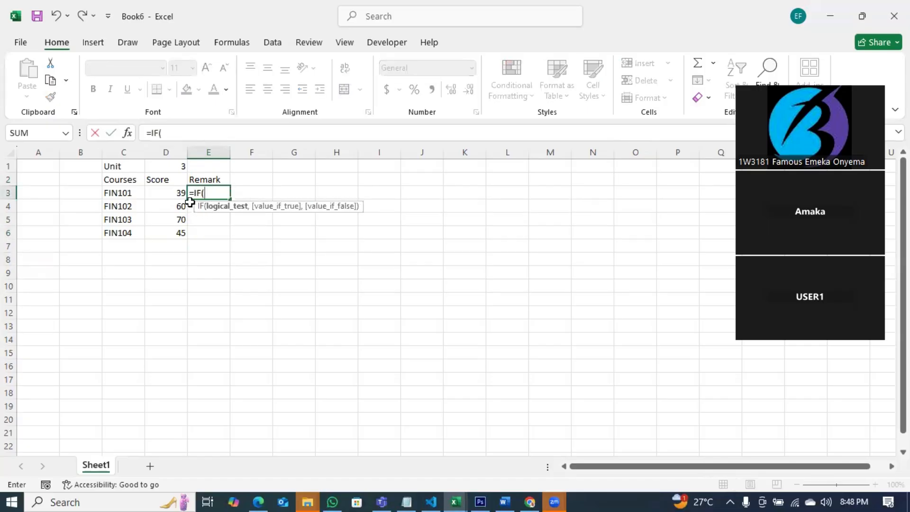
pyautogui.click(174, 192)
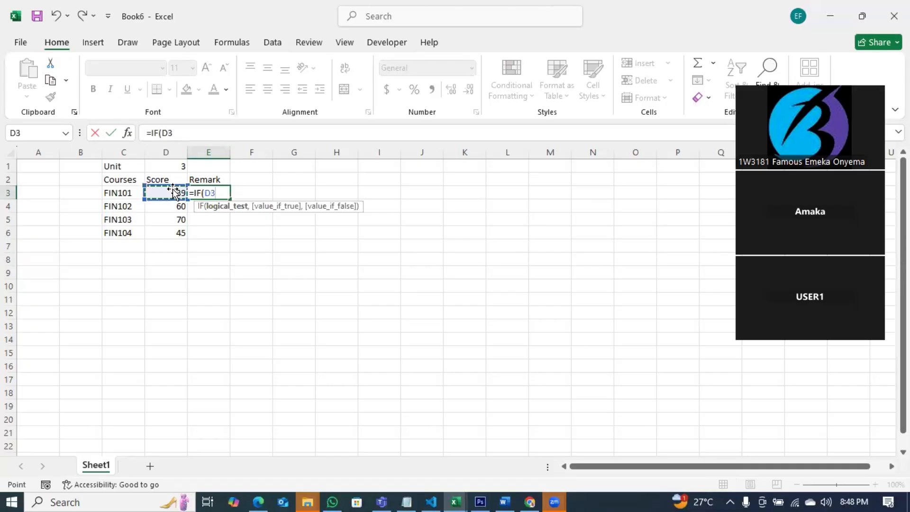
pyautogui.write('<40,"')
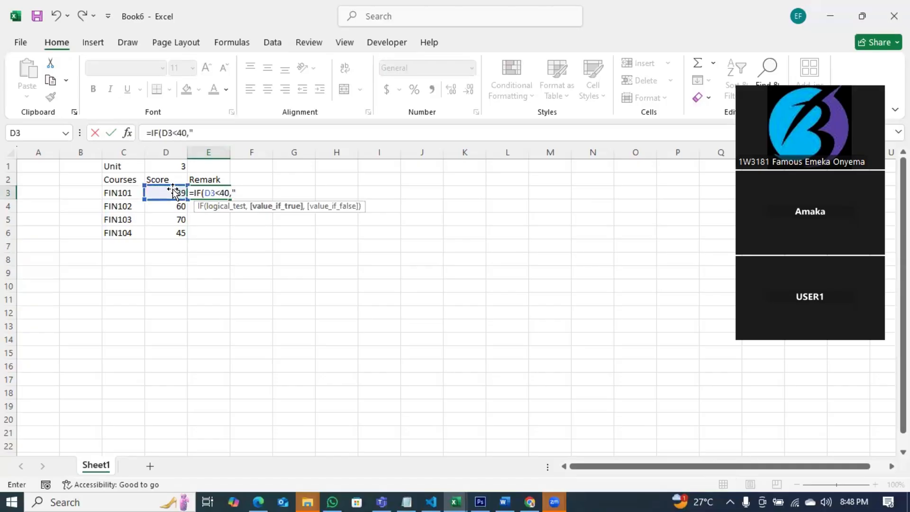
pyautogui.write('Failed",')
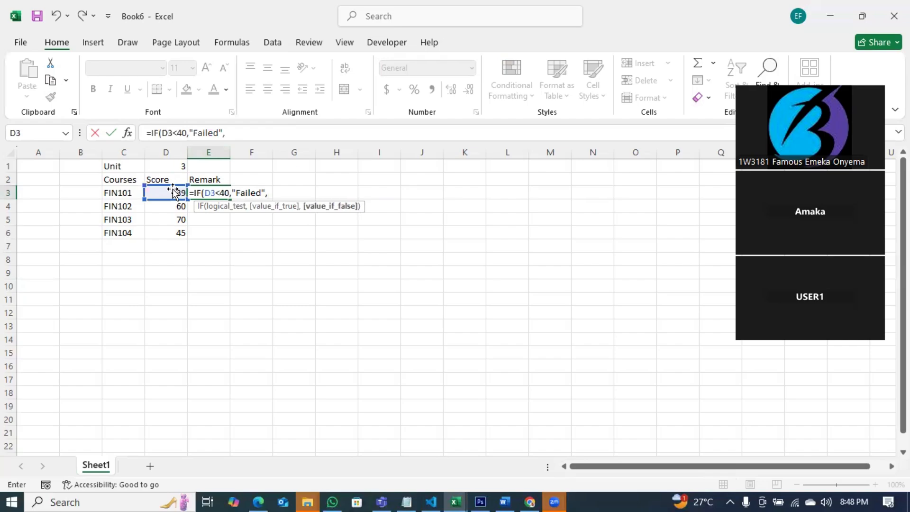
pyautogui.write('"Passed")')
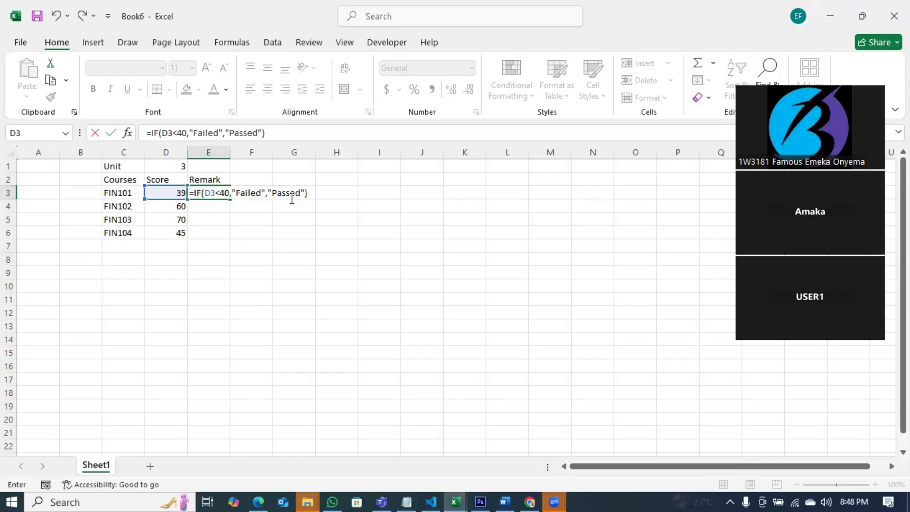
pyautogui.press('Return')
pyautogui.click(223, 193)
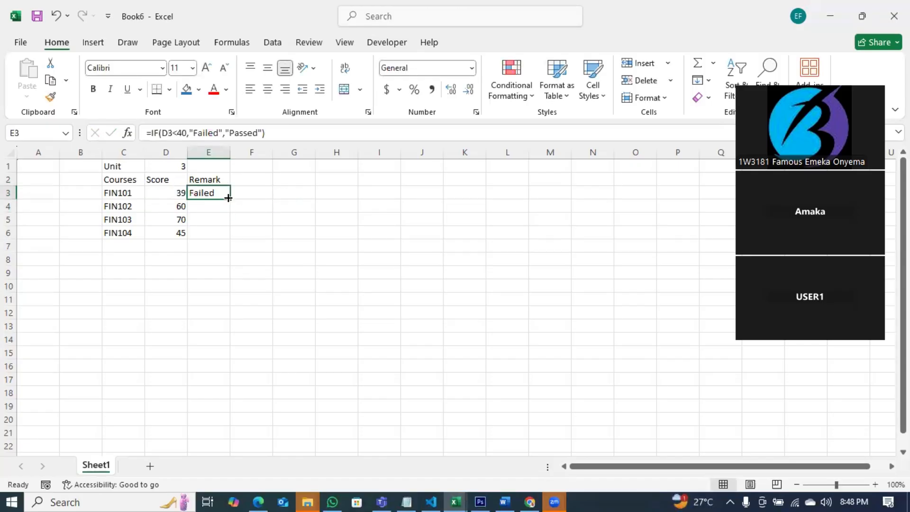
pyautogui.doubleClick(229, 199)
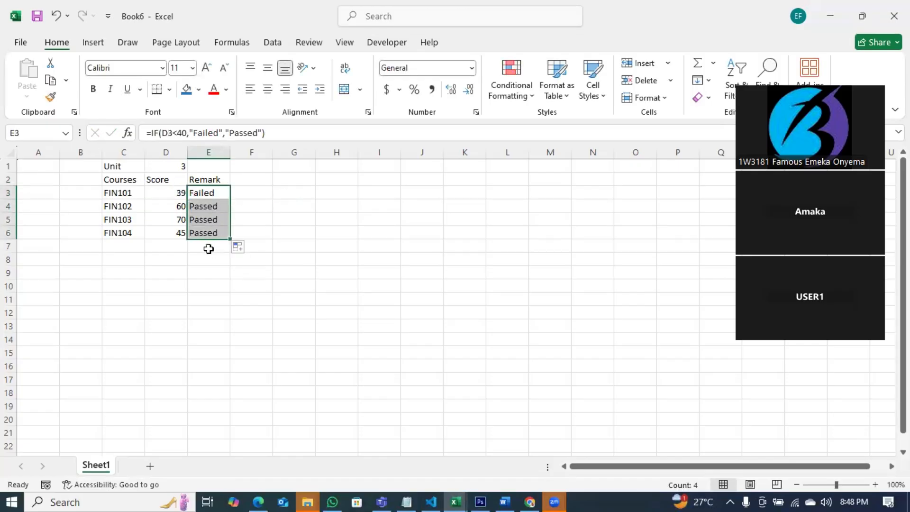
pyautogui.click(227, 270)
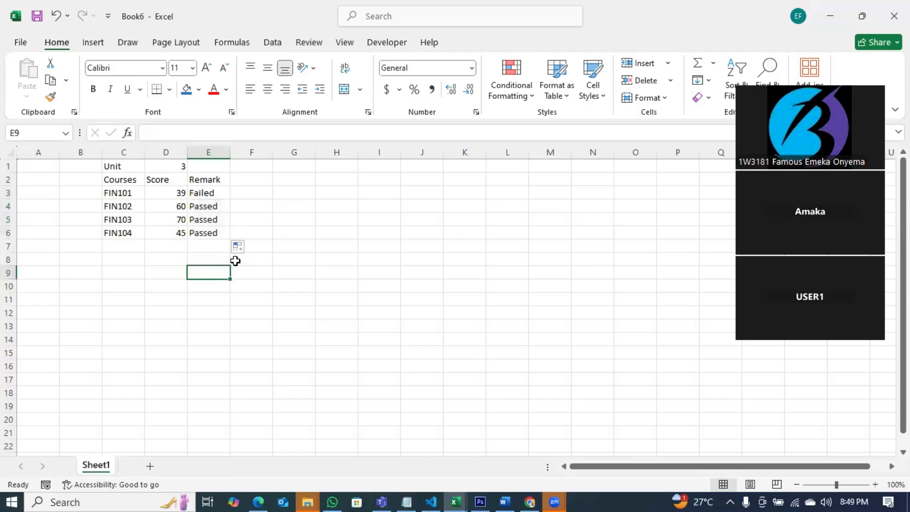
# Label F2 with the heading 'Cul'.
pyautogui.click(245, 177)
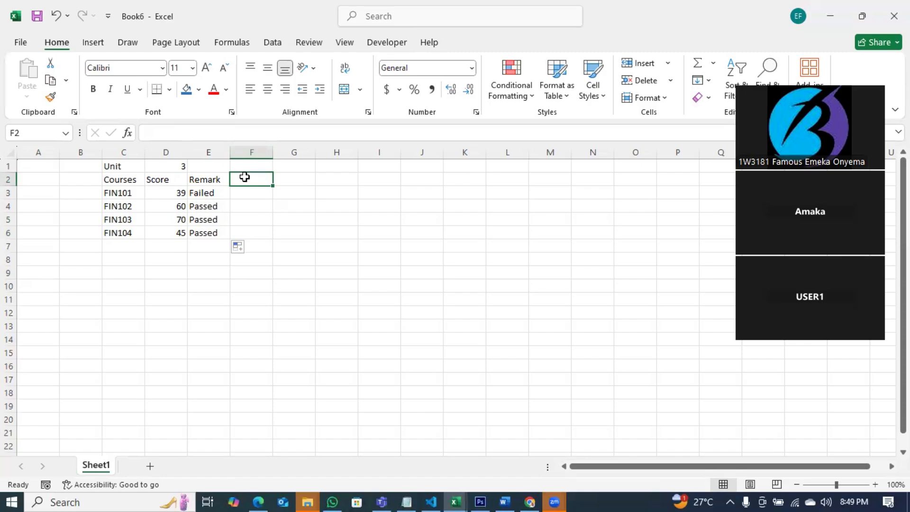
pyautogui.write('Addi')
pyautogui.press('BackSpace')
pyautogui.press('BackSpace')
pyautogui.press('BackSpace')
pyautogui.press('BackSpace')
pyautogui.press('BackSpace')
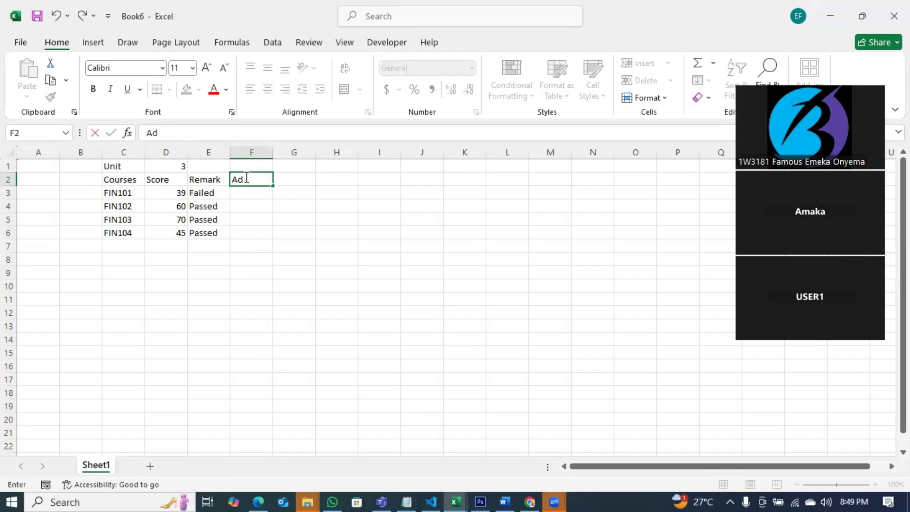
pyautogui.write('Scor')
pyautogui.press('BackSpace')
pyautogui.press('BackSpace')
pyautogui.press('BackSpace')
pyautogui.press('BackSpace')
pyautogui.click(285, 230)
# Enter =D3*D1 in F3 to get 117 for FIN101.
pyautogui.click(256, 192)
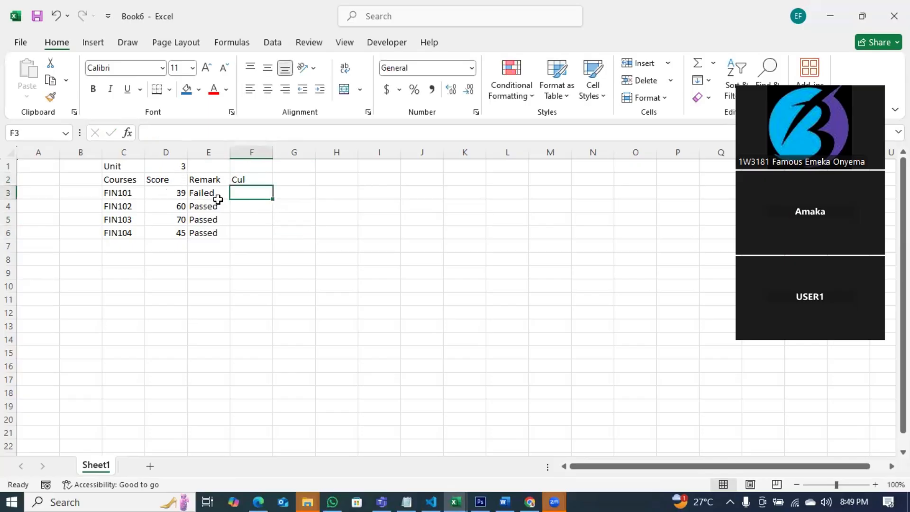
pyautogui.write('=')
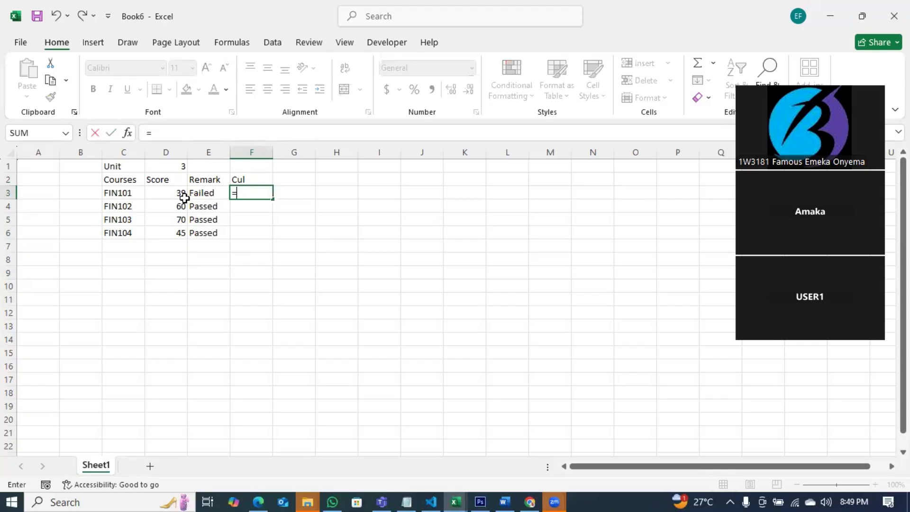
pyautogui.click(181, 194)
pyautogui.write('*')
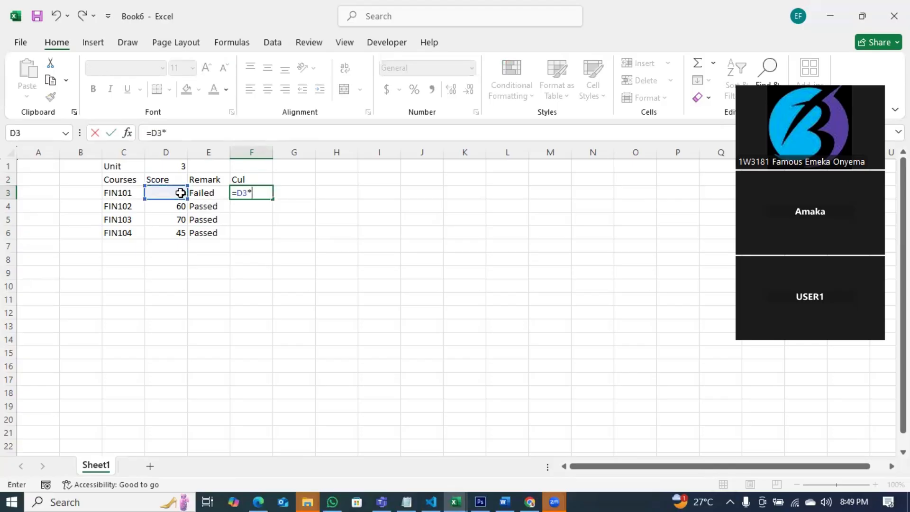
pyautogui.click(182, 167)
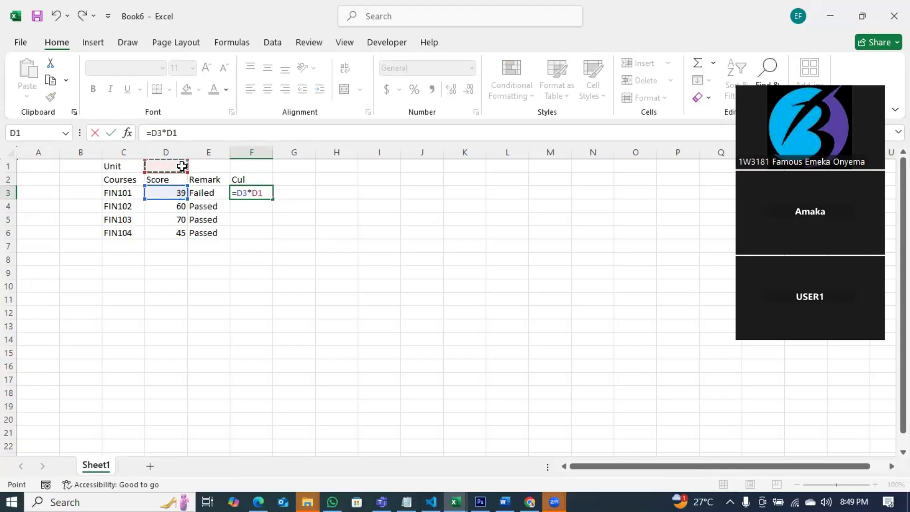
pyautogui.press('Return')
pyautogui.click(247, 190)
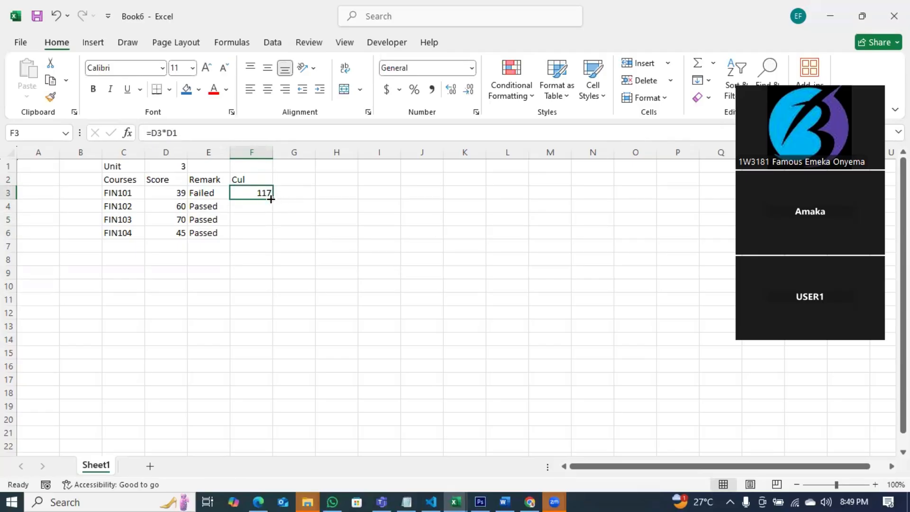
# Fill the Cul formula down to F6 and compare F4's erroring formula with F3's.
pyautogui.moveTo(271, 199); pyautogui.dragTo(271, 237)
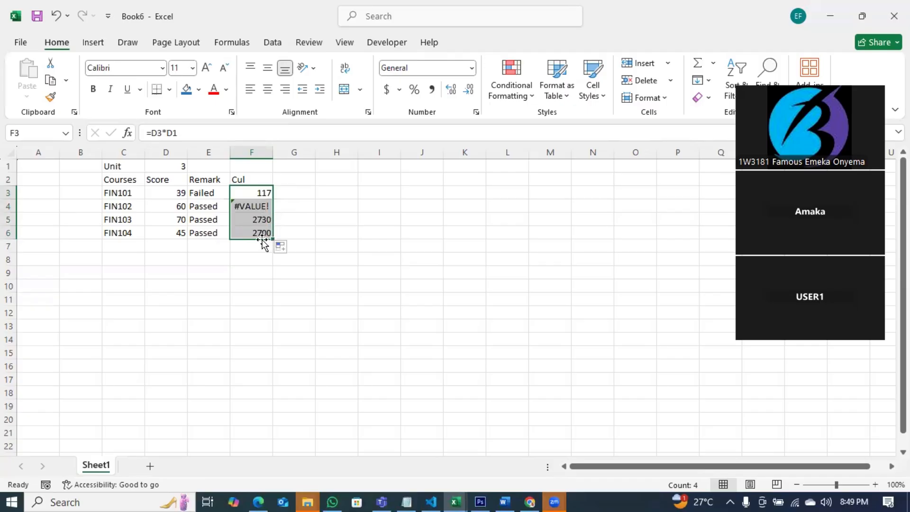
pyautogui.click(257, 206)
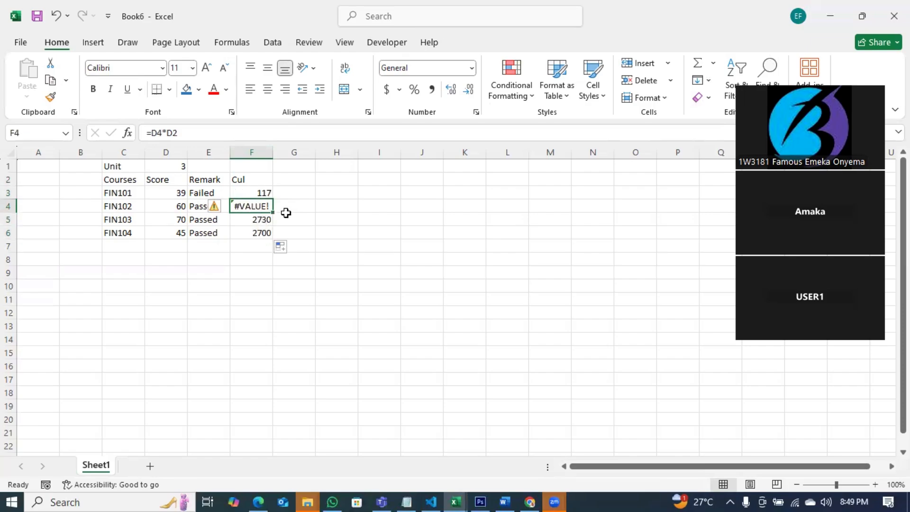
pyautogui.click(255, 193)
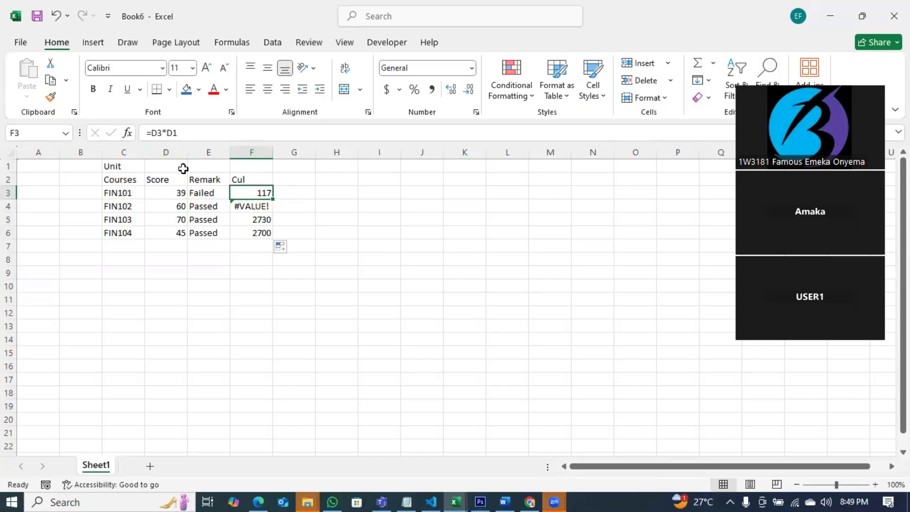
pyautogui.click(247, 207)
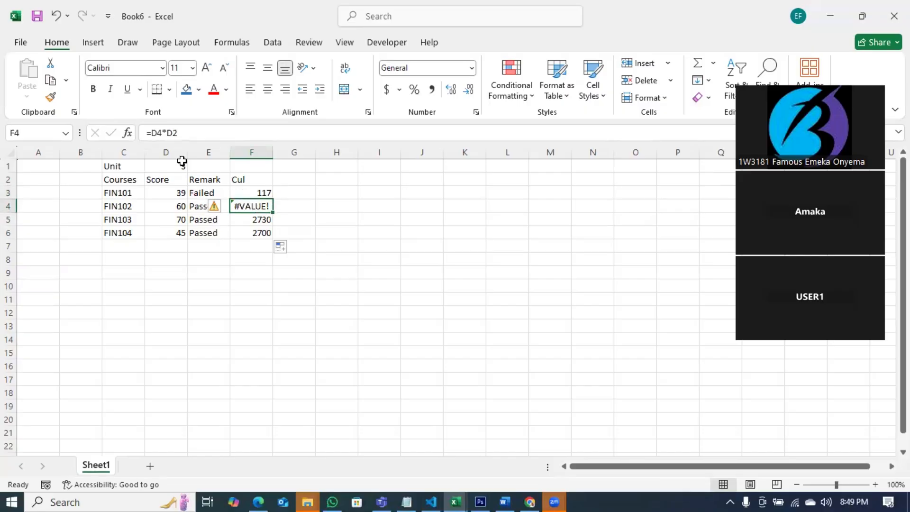
pyautogui.click(254, 192)
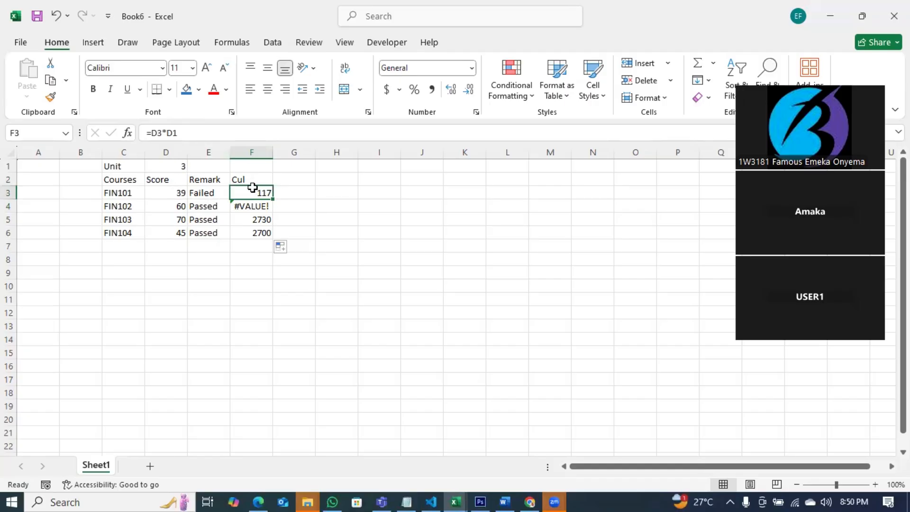
pyautogui.click(183, 133)
pyautogui.tripleClick(164, 133)
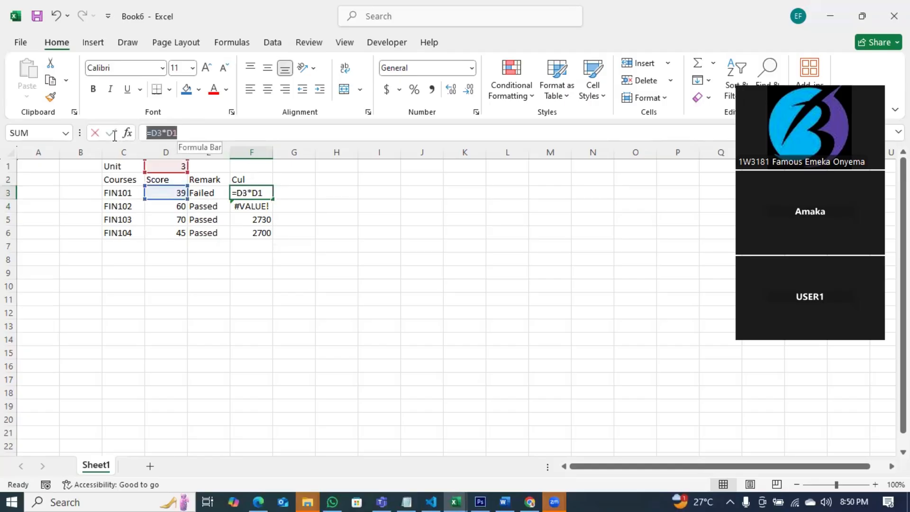
pyautogui.write('=')
pyautogui.click(239, 208)
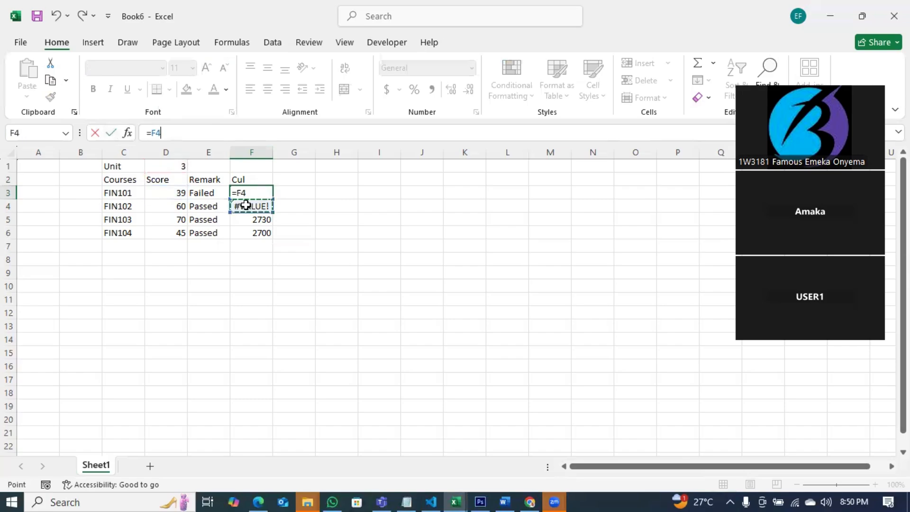
pyautogui.press('Escape')
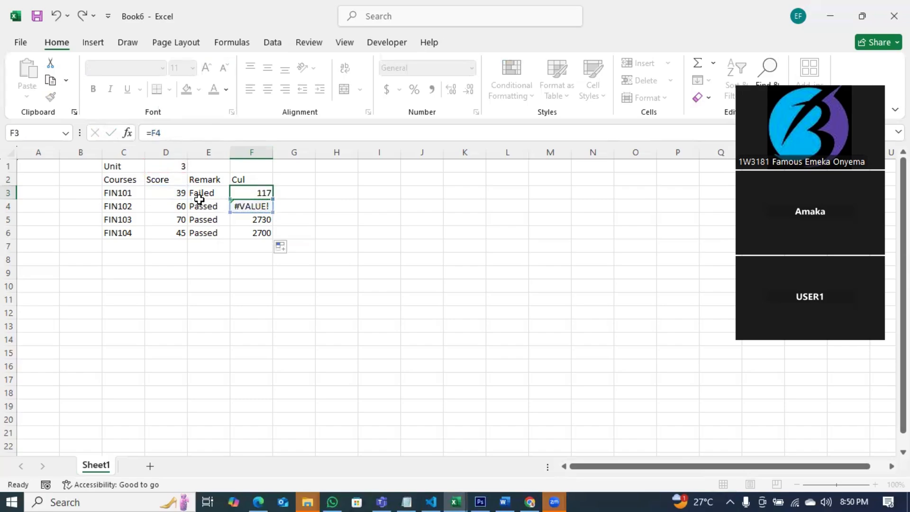
pyautogui.click(245, 206)
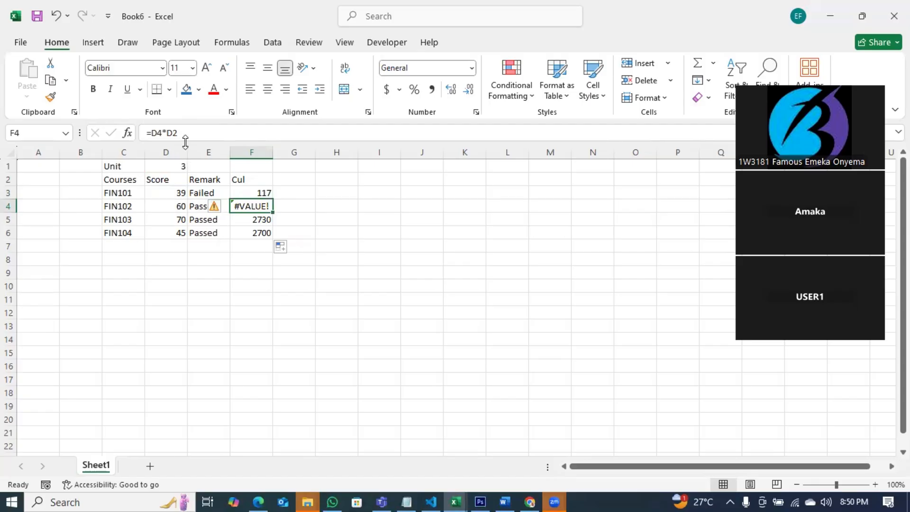
pyautogui.click(250, 219)
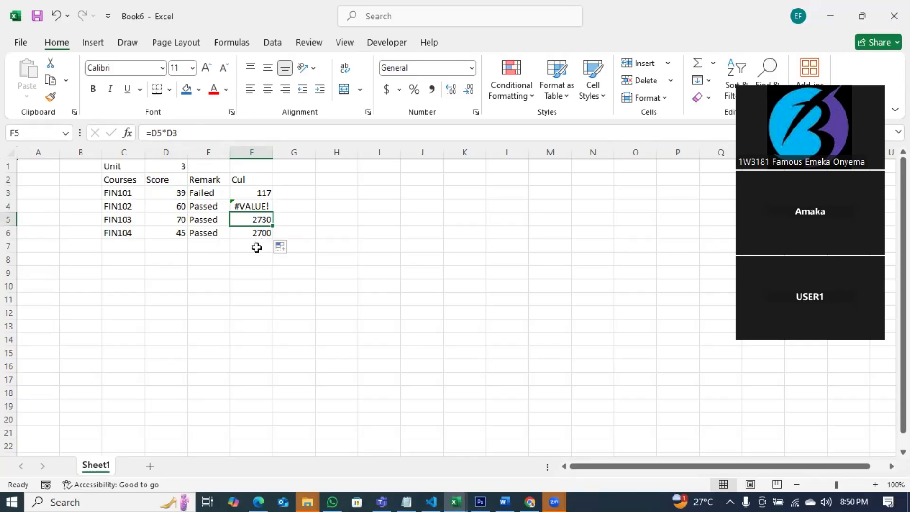
pyautogui.click(180, 192)
pyautogui.click(183, 165)
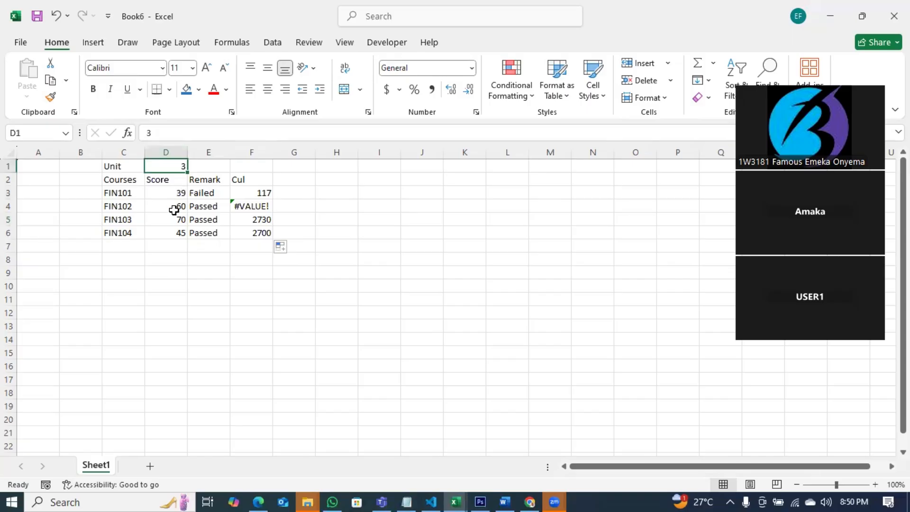
pyautogui.click(175, 207)
pyautogui.click(177, 183)
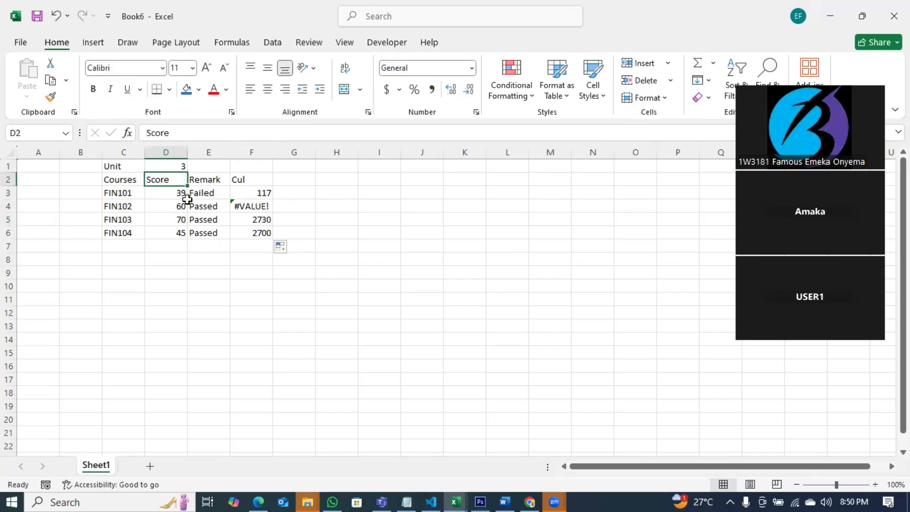
pyautogui.click(176, 220)
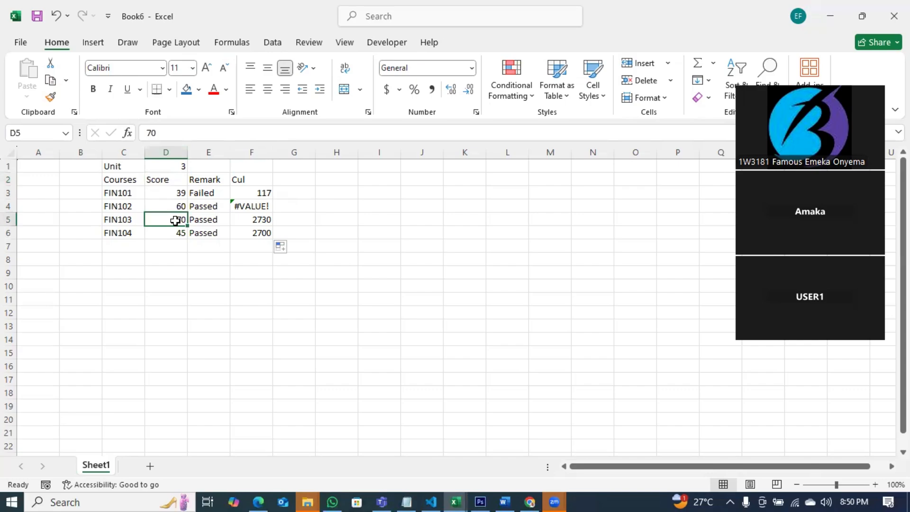
pyautogui.click(175, 190)
pyautogui.click(173, 220)
pyautogui.click(256, 219)
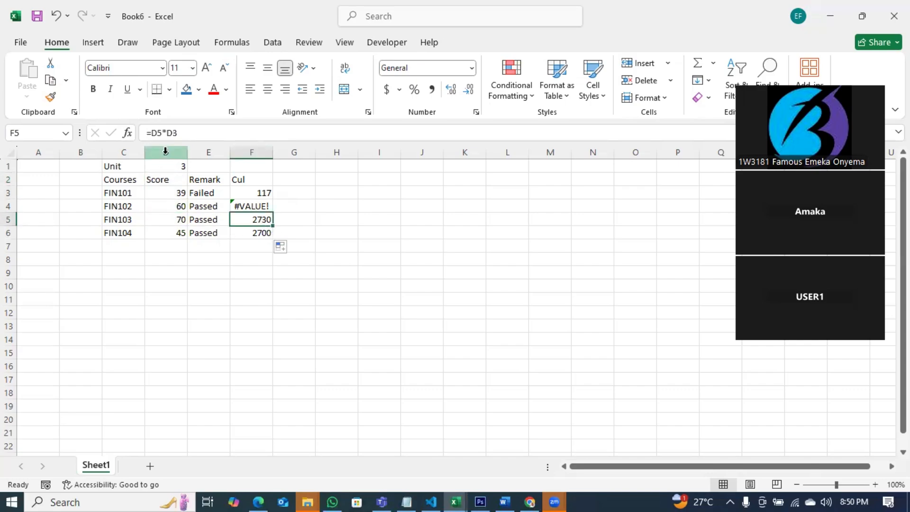
pyautogui.click(177, 219)
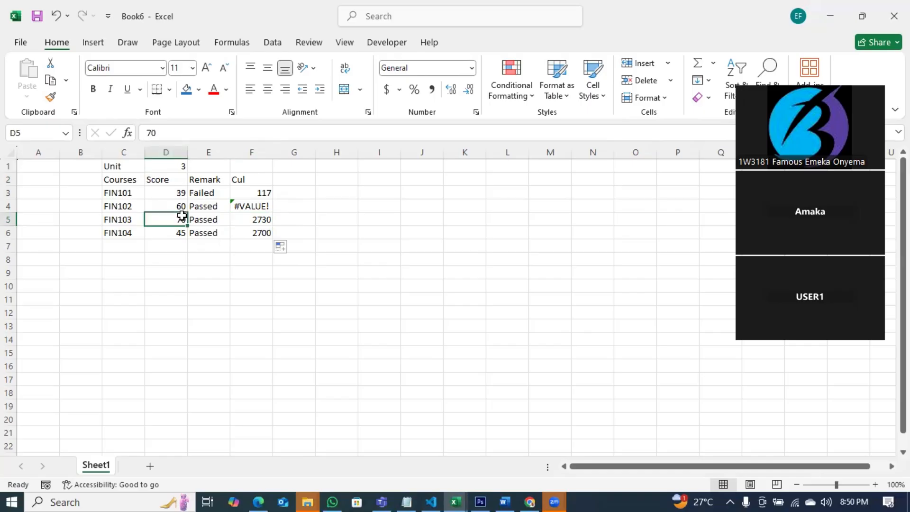
pyautogui.click(185, 188)
pyautogui.click(183, 231)
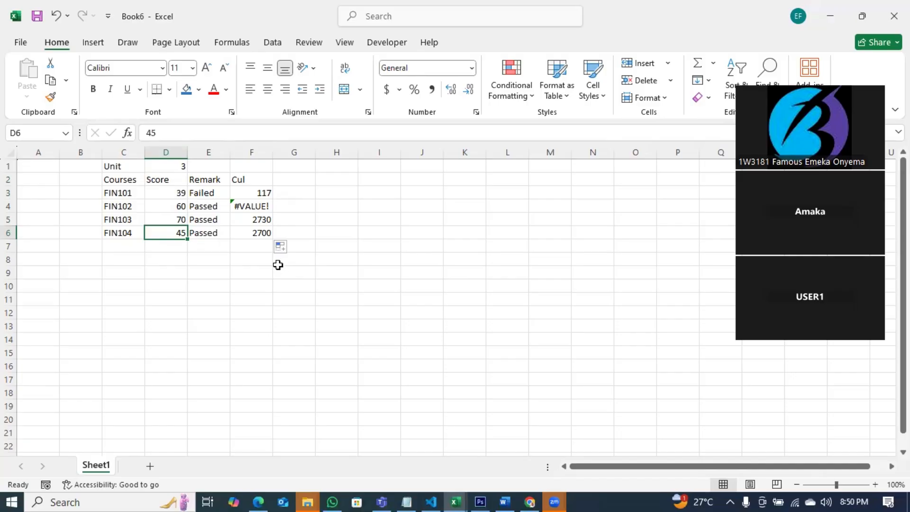
# Clear the wrong results in F4:F6 and add $ signs to lock D1 in F3's formula.
pyautogui.moveTo(264, 205); pyautogui.dragTo(262, 235)
pyautogui.press('Delete')
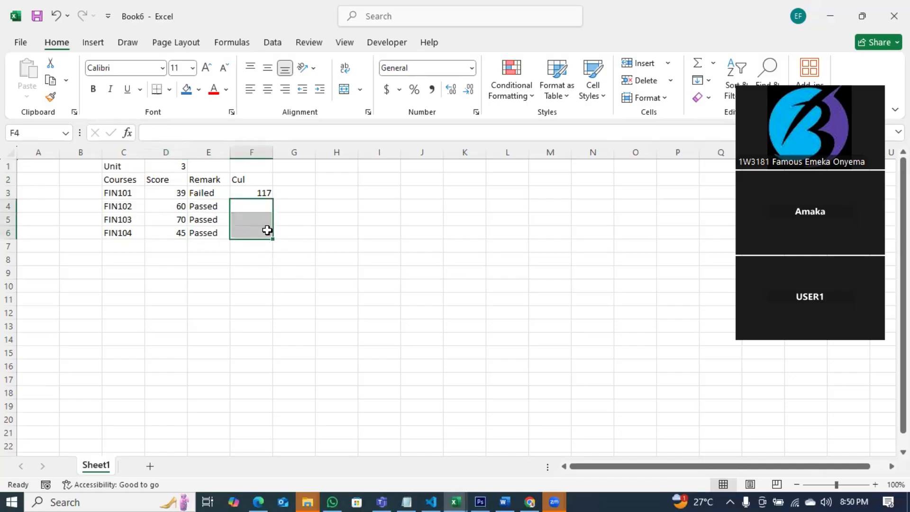
pyautogui.click(263, 192)
pyautogui.doubleClick(263, 192)
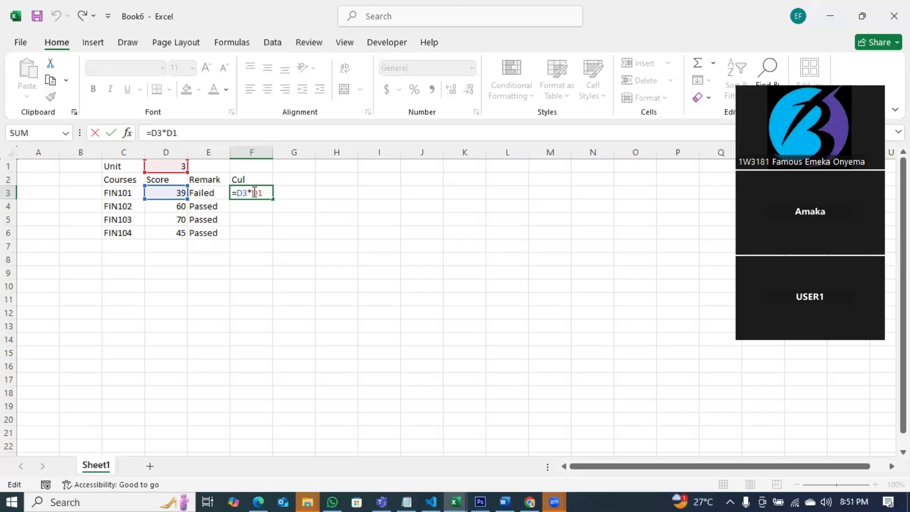
pyautogui.click(255, 192)
pyautogui.write('$D$')
pyautogui.press('Return')
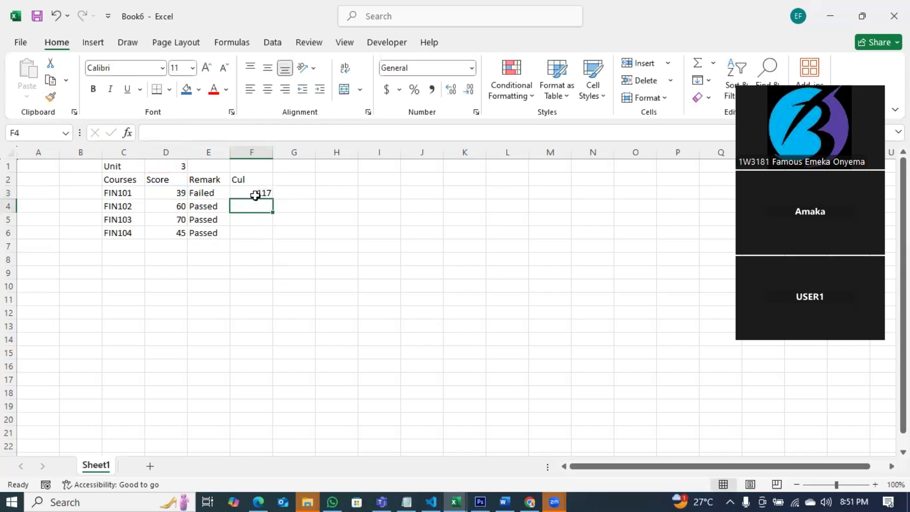
pyautogui.click(255, 192)
pyautogui.doubleClick(261, 197)
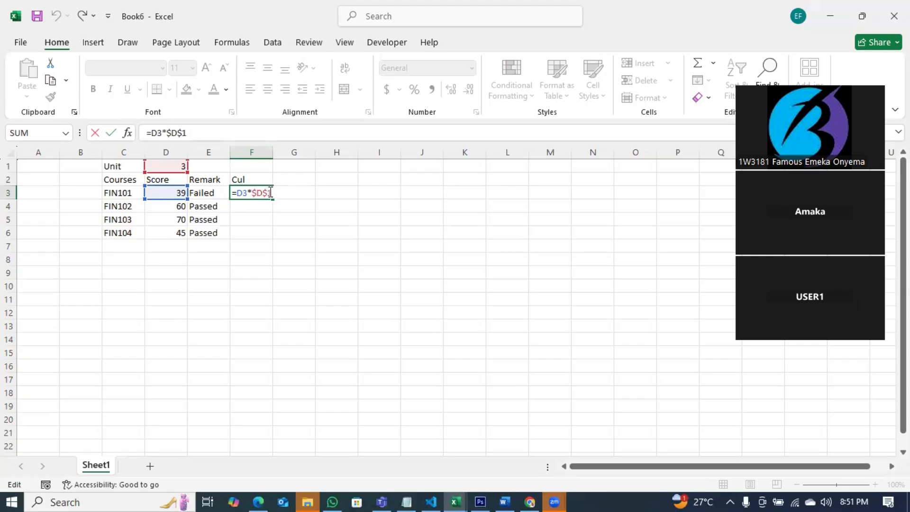
# Make F3's formula read =D3*$D$1 with the unit reference fully locked.
pyautogui.press('F4')
pyautogui.press('F4')
pyautogui.press('Return')
pyautogui.press('Up')
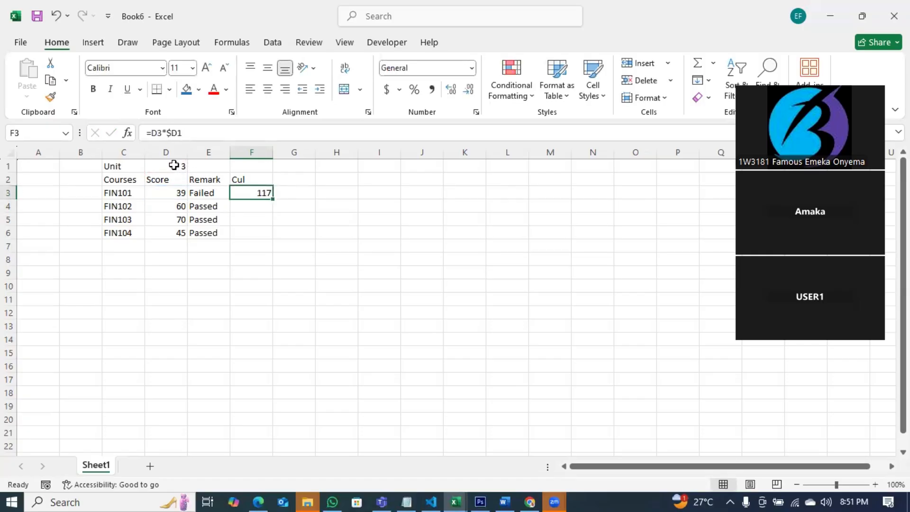
pyautogui.doubleClick(259, 190)
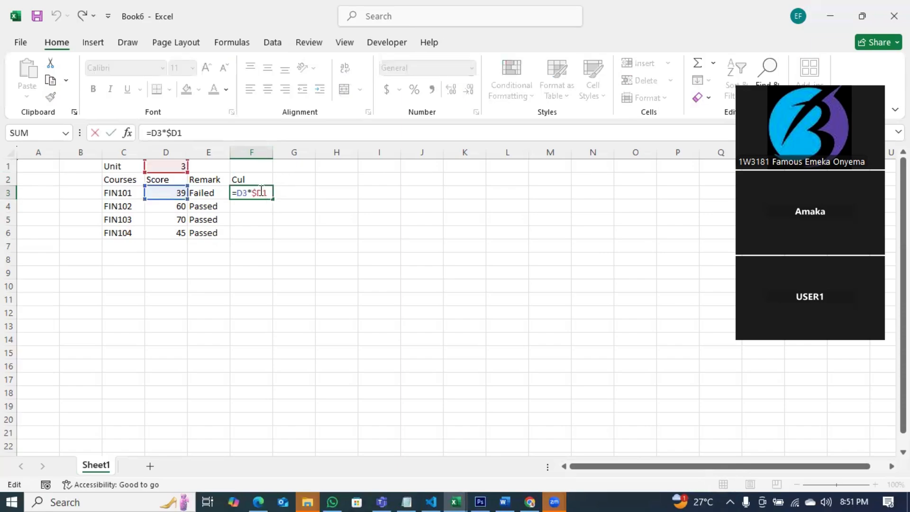
pyautogui.click(261, 191)
pyautogui.write('$')
pyautogui.press('Return')
pyautogui.click(264, 193)
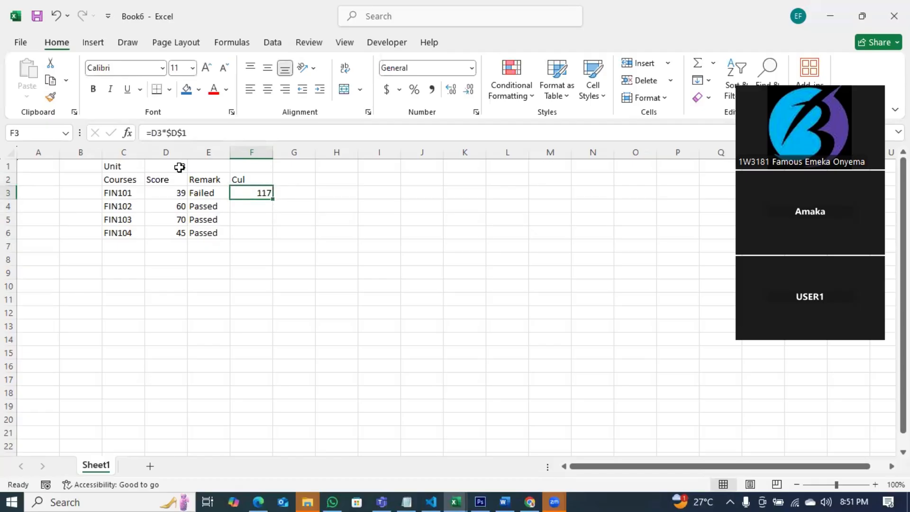
pyautogui.moveTo(166, 132); pyautogui.dragTo(209, 134)
pyautogui.doubleClick(270, 198)
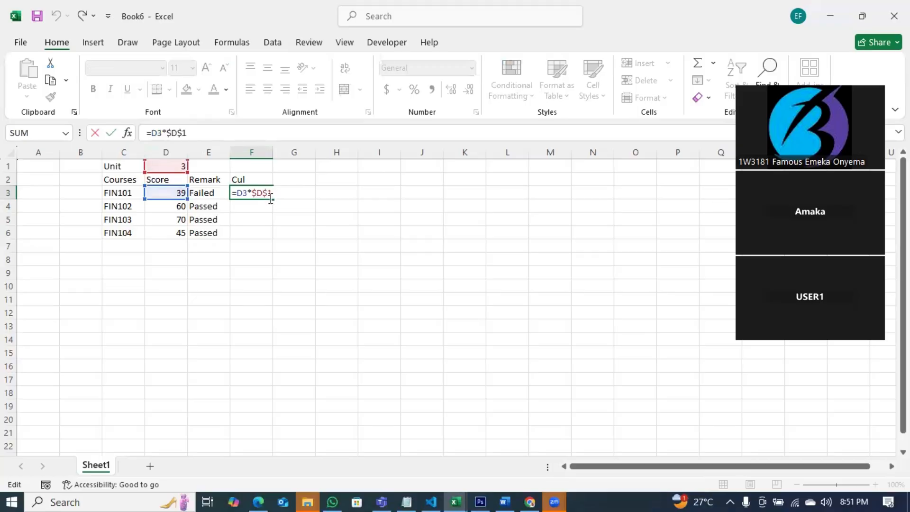
pyautogui.press('Escape')
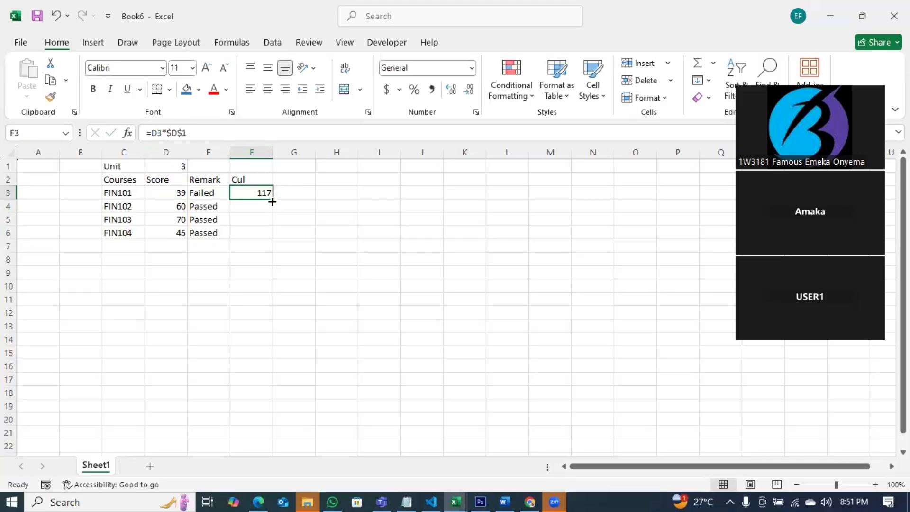
# Fill F3 down to F6, giving 117, 180, 210 and 135, and check the copied formulas.
pyautogui.doubleClick(271, 200)
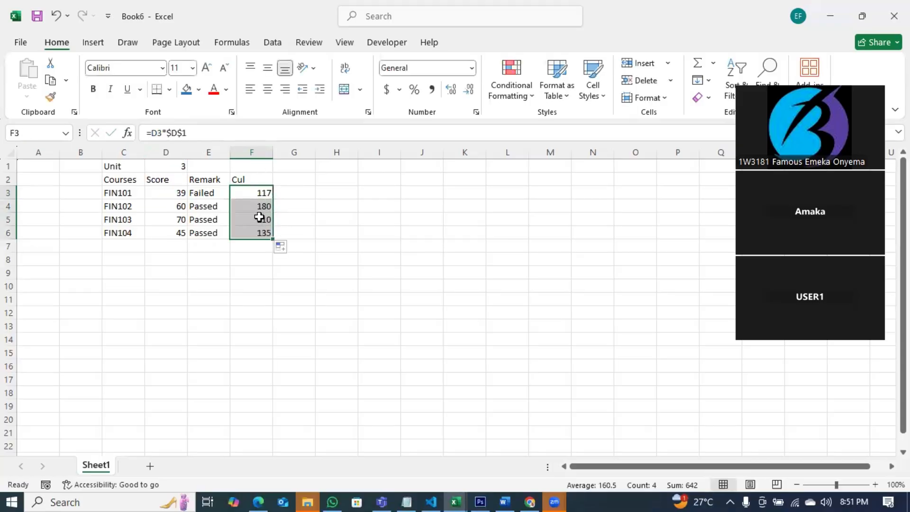
pyautogui.click(169, 207)
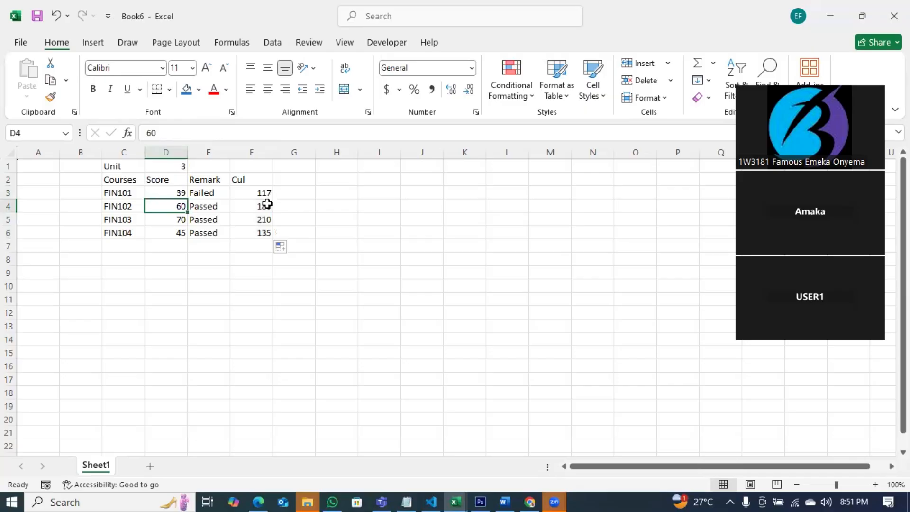
pyautogui.click(267, 209)
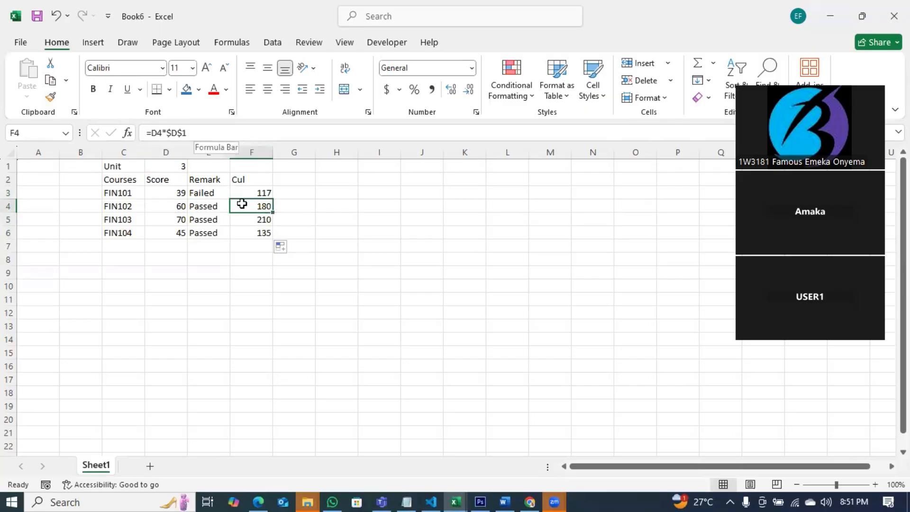
pyautogui.click(258, 219)
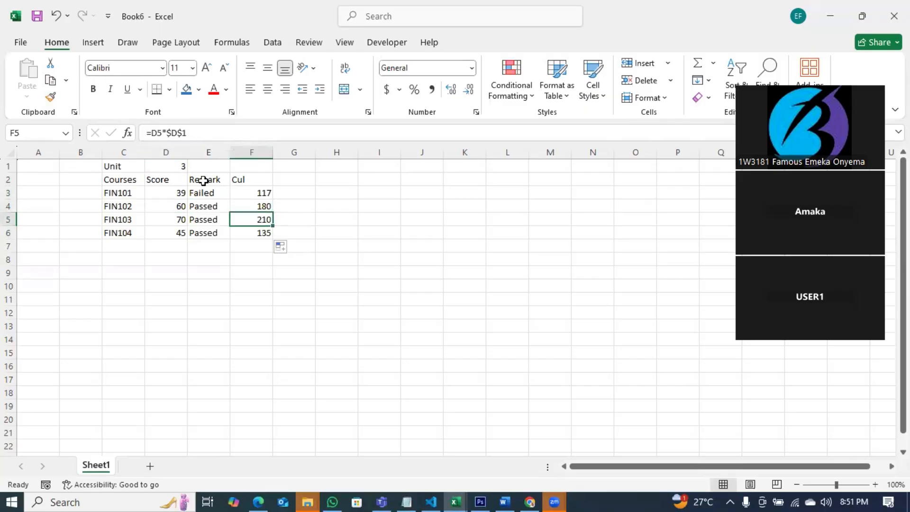
pyautogui.click(263, 234)
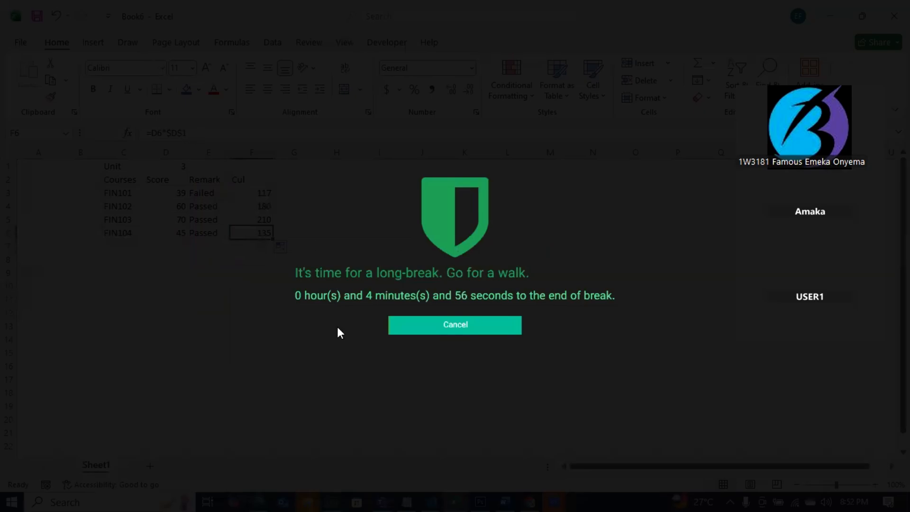
pyautogui.click(422, 324)
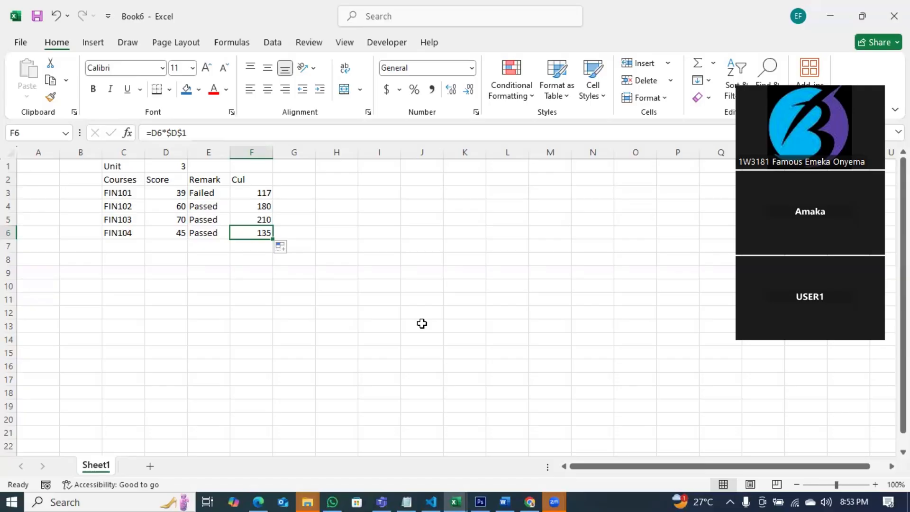
# Change F3 to the unlocked =D3*D1 and refill F3:F6, giving 117, #VALUE!, 2730, 2700.
pyautogui.click(256, 192)
pyautogui.doubleClick(256, 193)
pyautogui.click(272, 192)
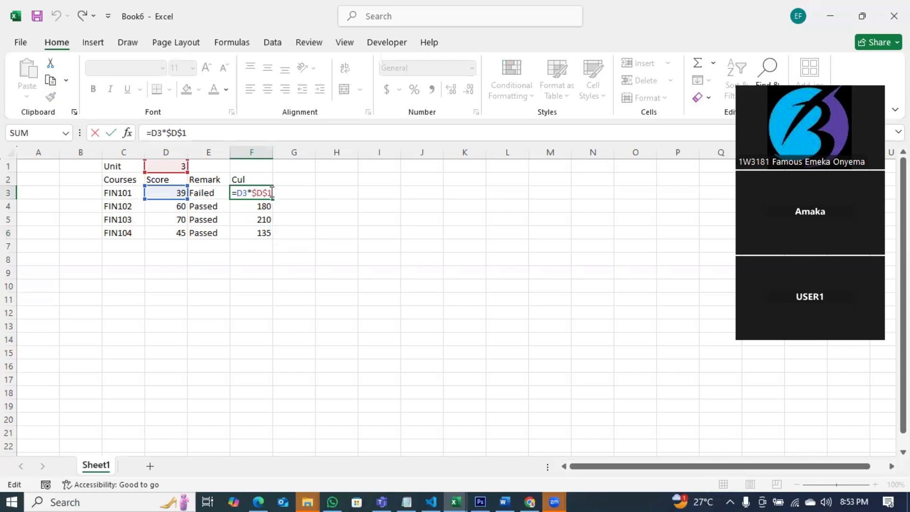
pyautogui.press('Scroll_Lock')
pyautogui.press('BackSpace')
pyautogui.press('BackSpace')
pyautogui.press('BackSpace')
pyautogui.press('BackSpace')
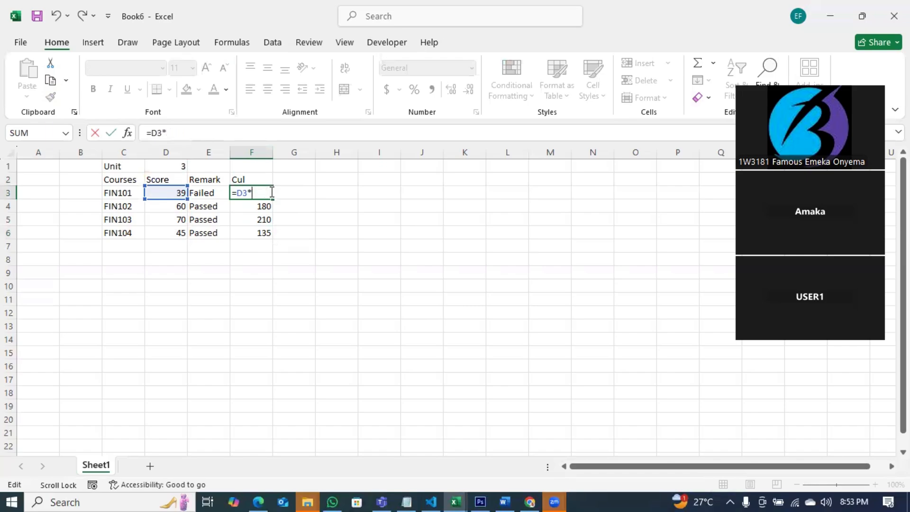
pyautogui.click(169, 166)
pyautogui.press('F4')
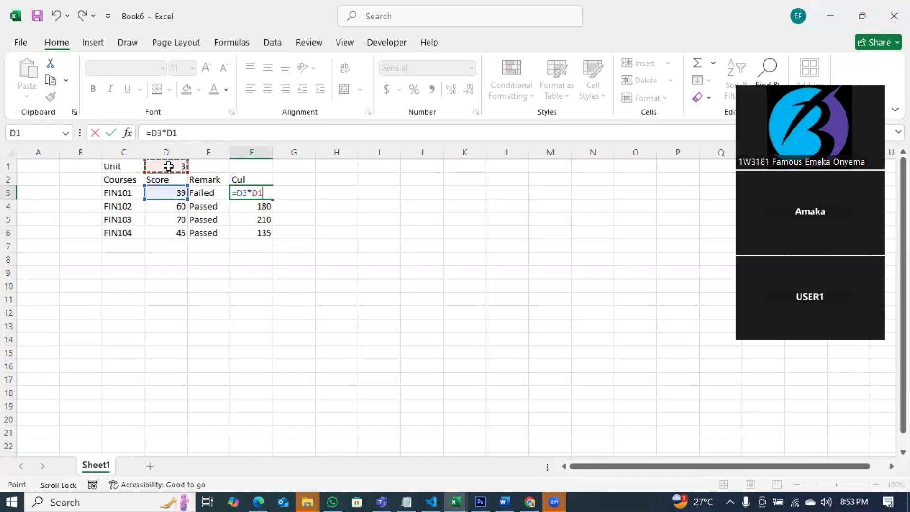
pyautogui.press('Return')
pyautogui.click(256, 193)
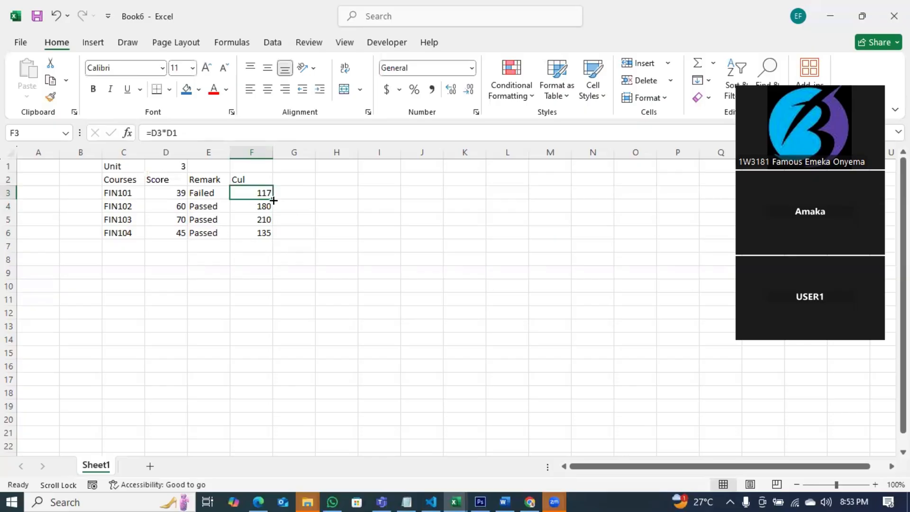
pyautogui.doubleClick(273, 199)
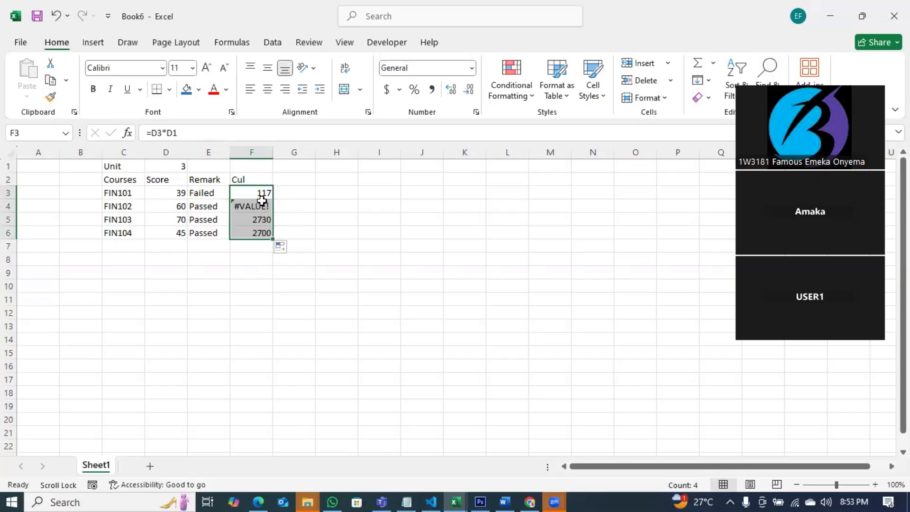
pyautogui.click(248, 189)
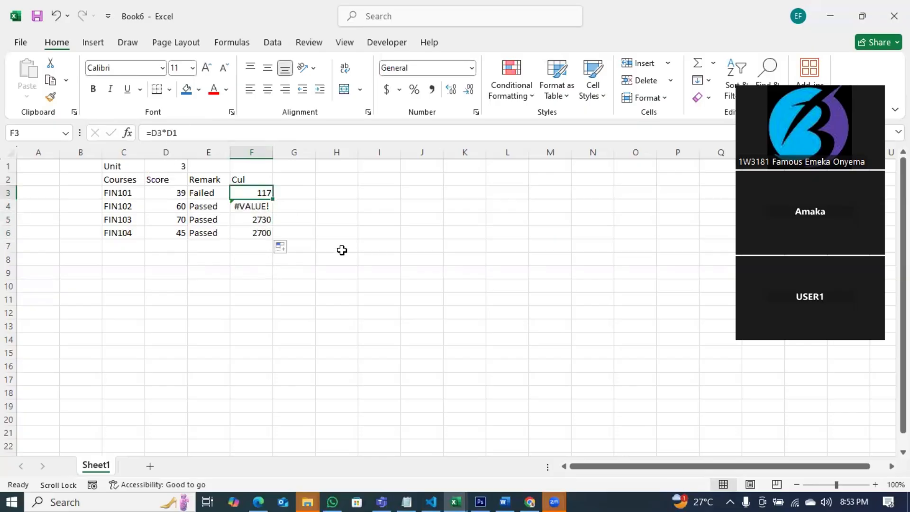
# Enter 20, 5, 10 and 80 in H10:H13.
pyautogui.click(337, 286)
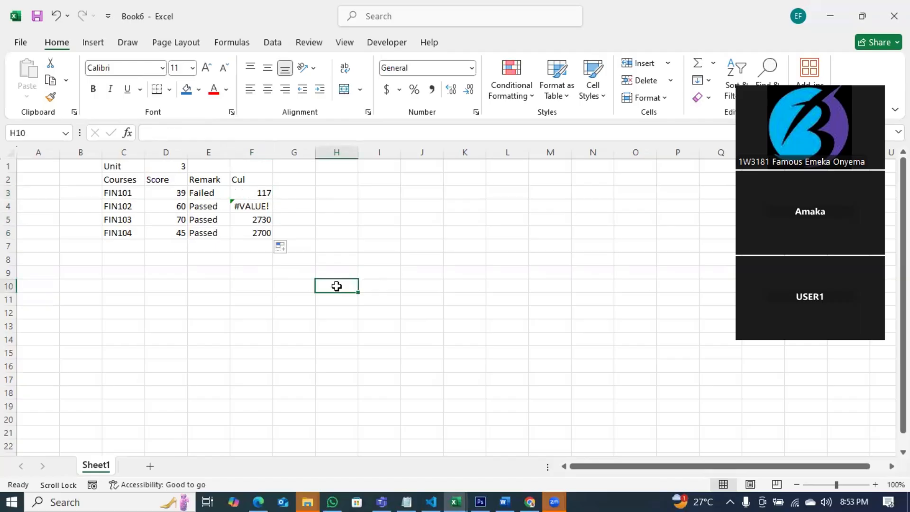
pyautogui.write('20')
pyautogui.press('Return')
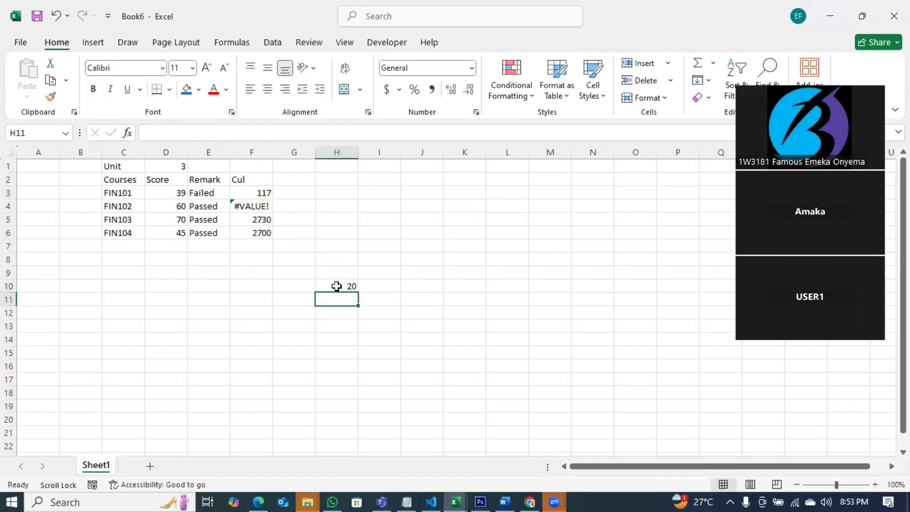
pyautogui.write('5')
pyautogui.press('Return')
pyautogui.write('10')
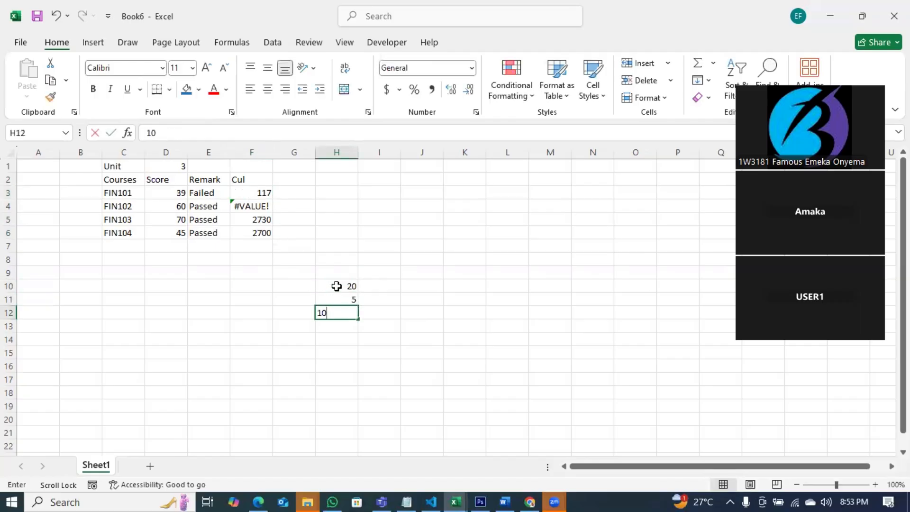
pyautogui.press('Return')
pyautogui.write('80')
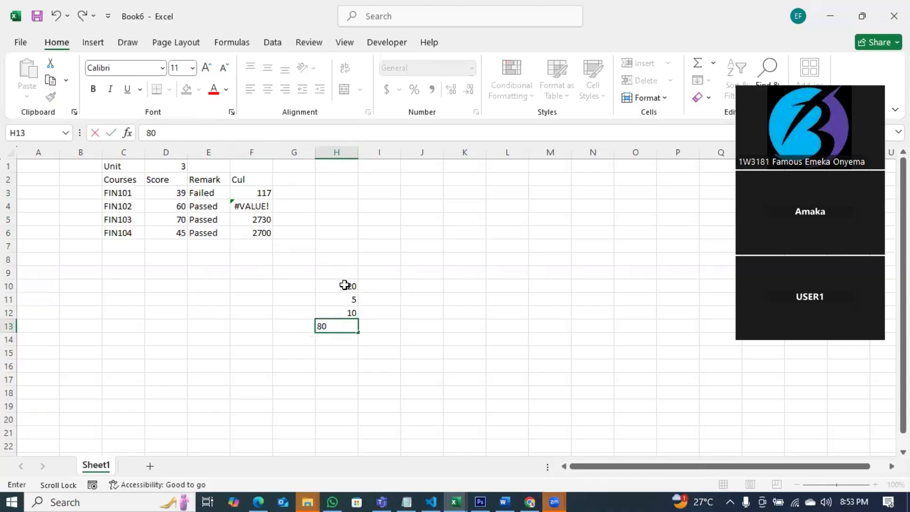
pyautogui.click(396, 288)
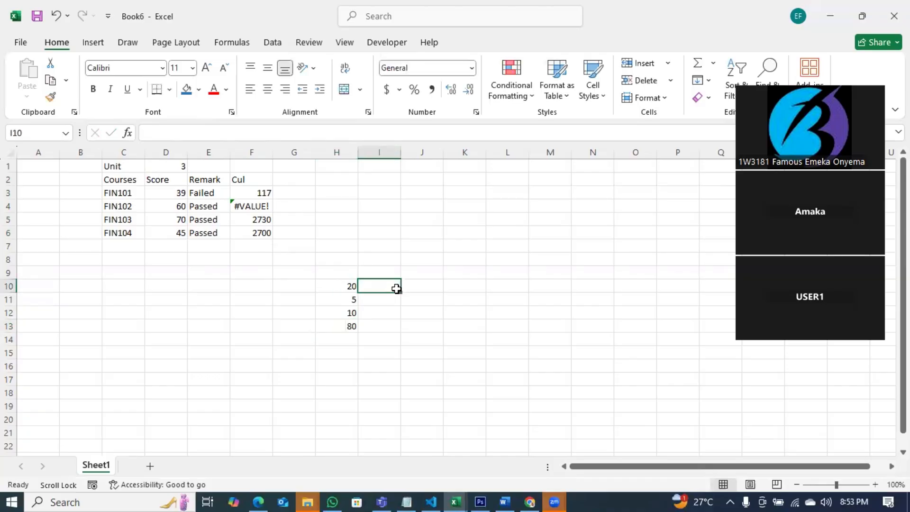
# Enter 4, 3, 1 and 4 in I10:I13.
pyautogui.write('4')
pyautogui.press('Return')
pyautogui.write('3')
pyautogui.press('Return')
pyautogui.write('1')
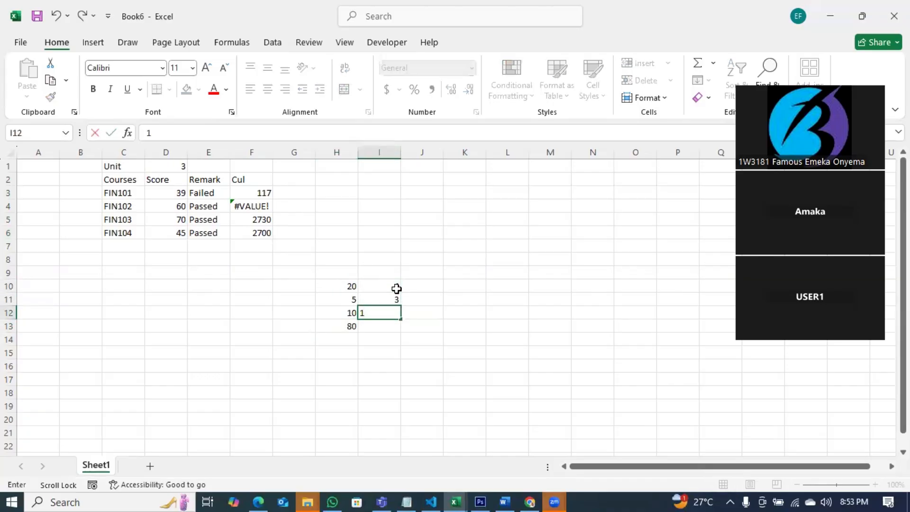
pyautogui.press('Return')
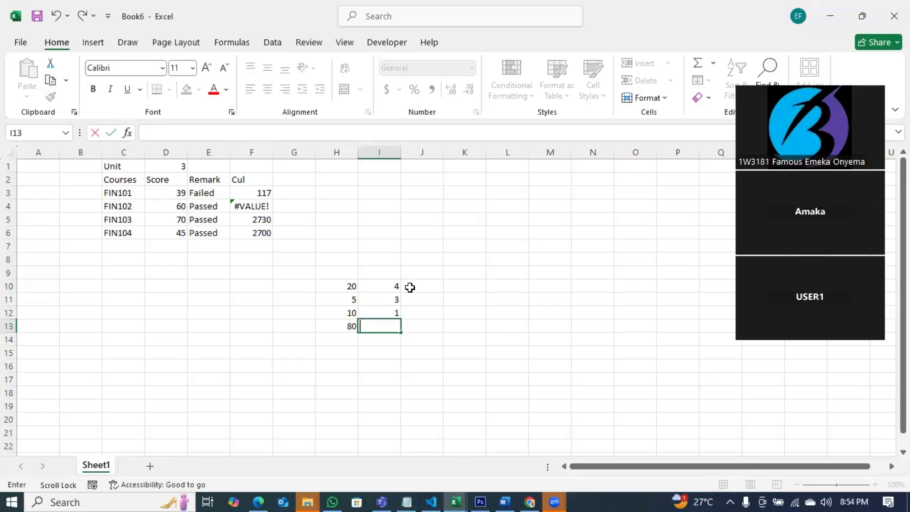
pyautogui.write('4')
pyautogui.click(424, 299)
# Put =H10*I10 in J10 and fill it to J13, giving 80, 15, 10, 320.
pyautogui.click(432, 284)
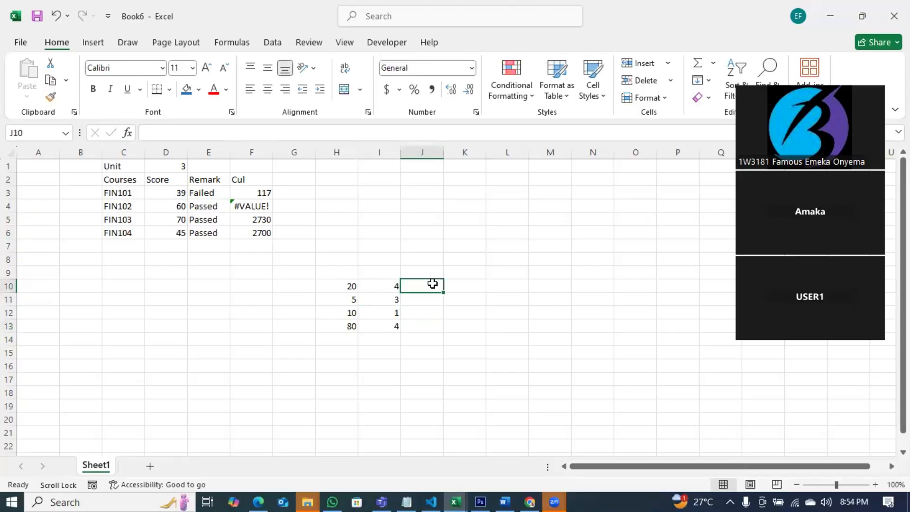
pyautogui.write('=')
pyautogui.click(352, 284)
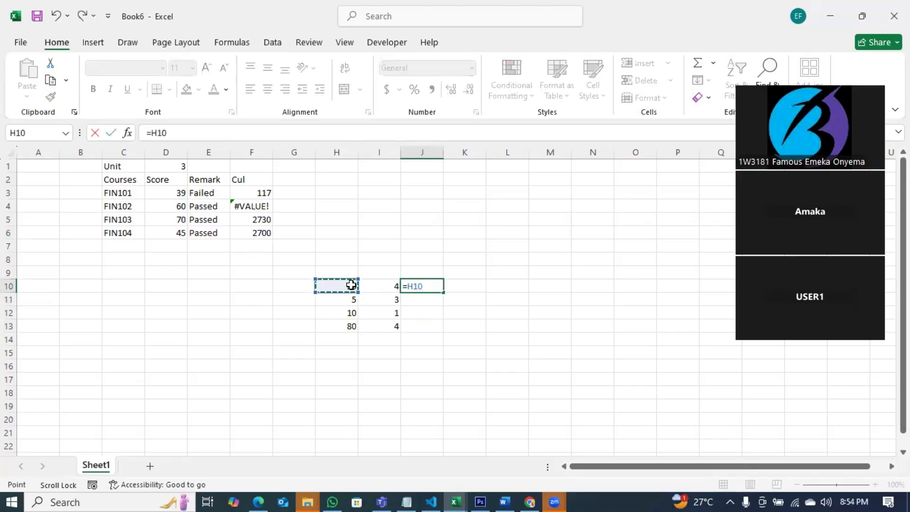
pyautogui.write('*')
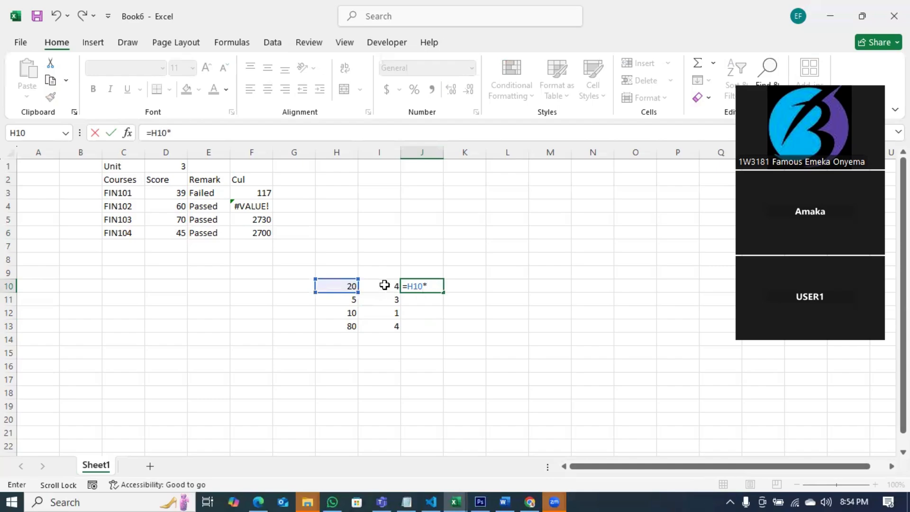
pyautogui.click(384, 284)
pyautogui.press('Return')
pyautogui.click(439, 285)
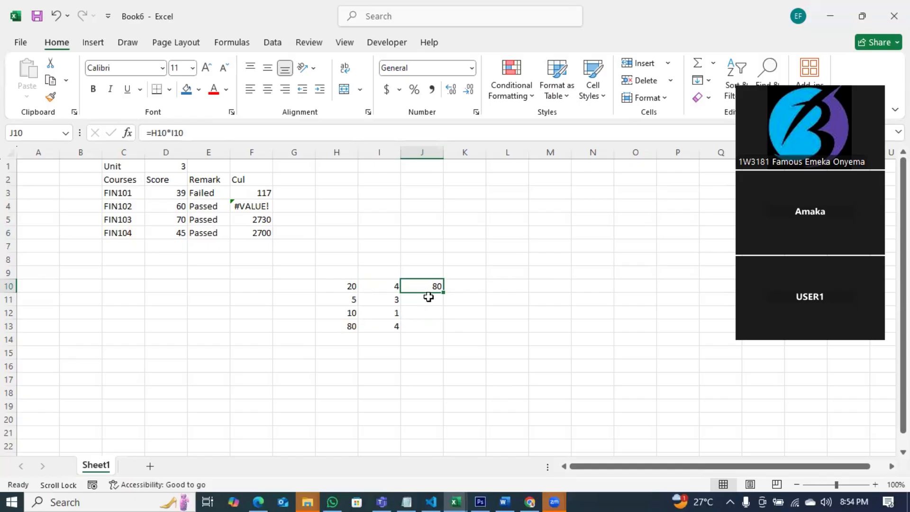
pyautogui.moveTo(443, 291); pyautogui.dragTo(422, 335)
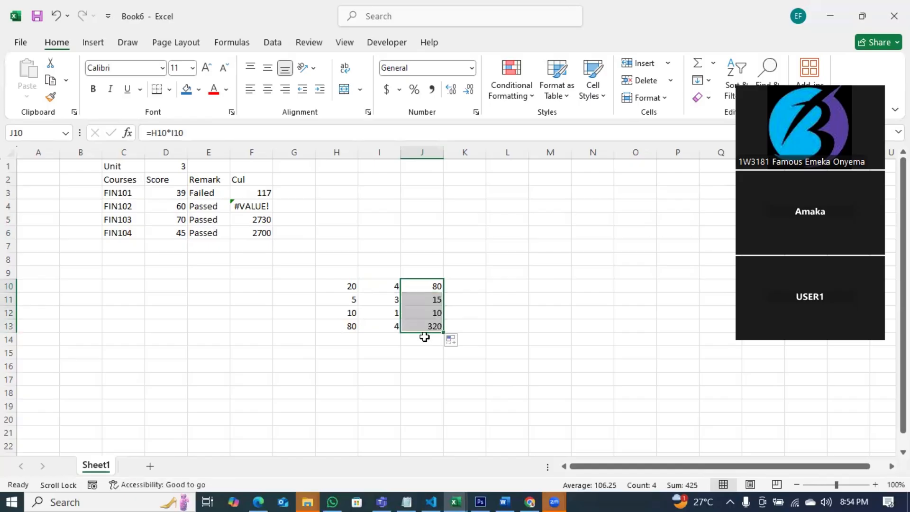
# Try =D3*$D1 in F3 and fill it down to F6.
pyautogui.click(423, 326)
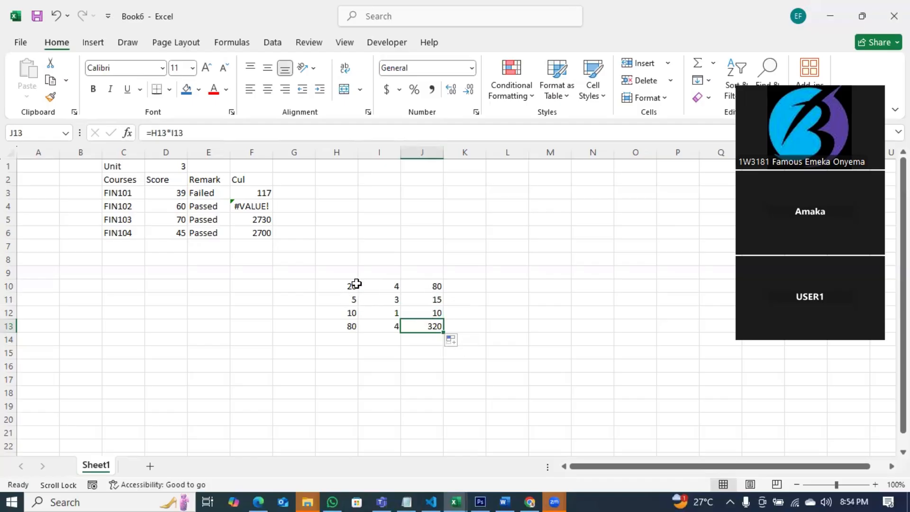
pyautogui.click(175, 169)
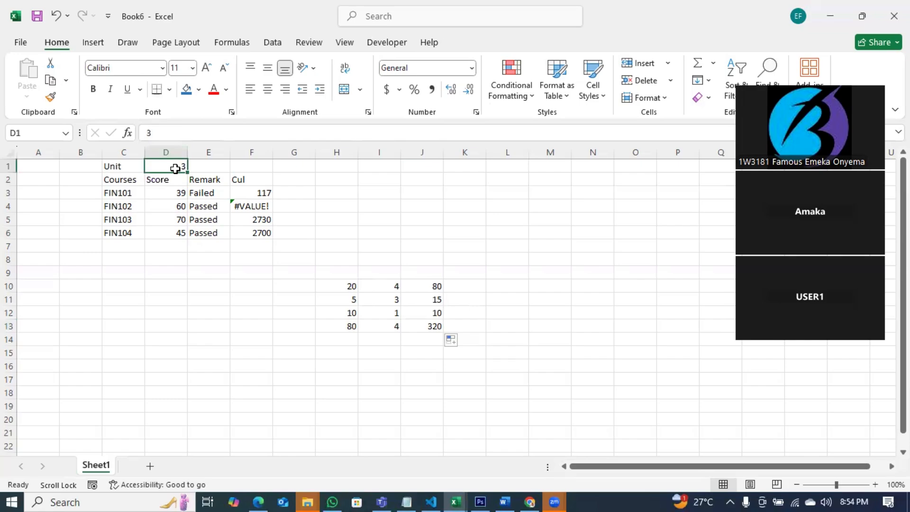
pyautogui.doubleClick(267, 193)
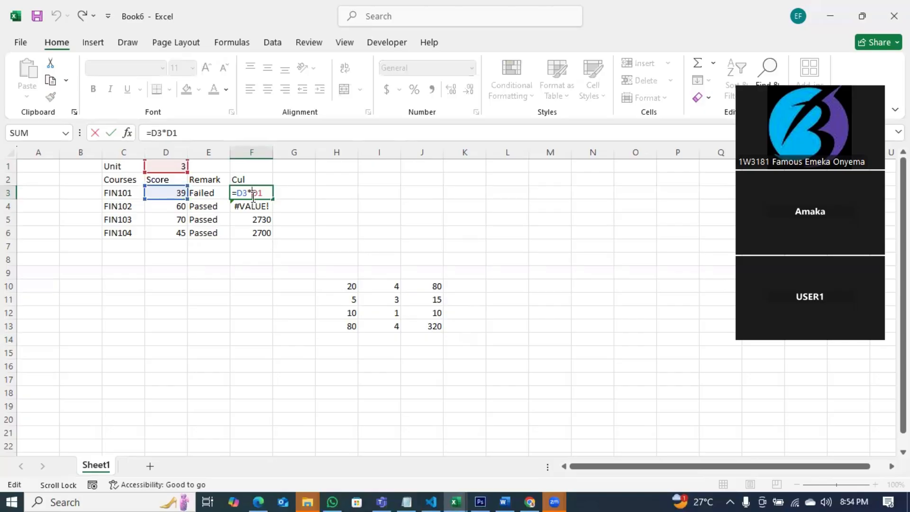
pyautogui.write('$')
pyautogui.press('Return')
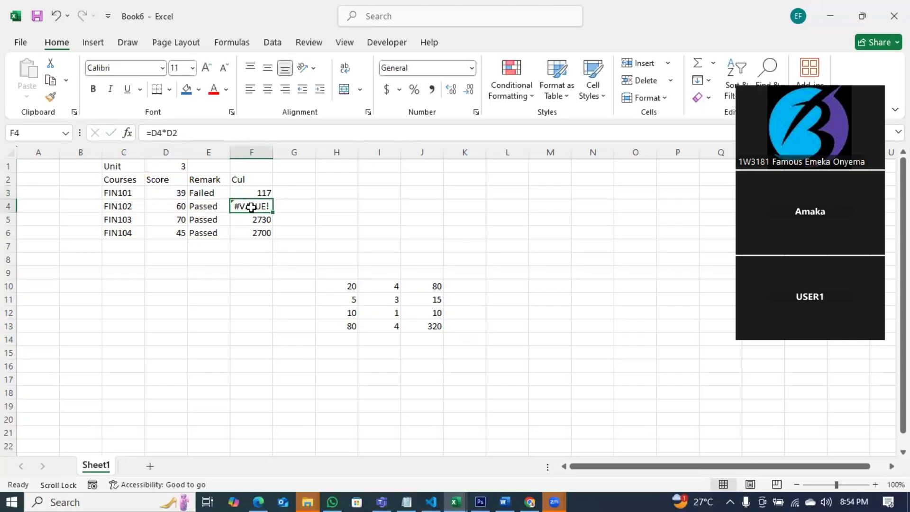
pyautogui.click(256, 194)
pyautogui.doubleClick(272, 198)
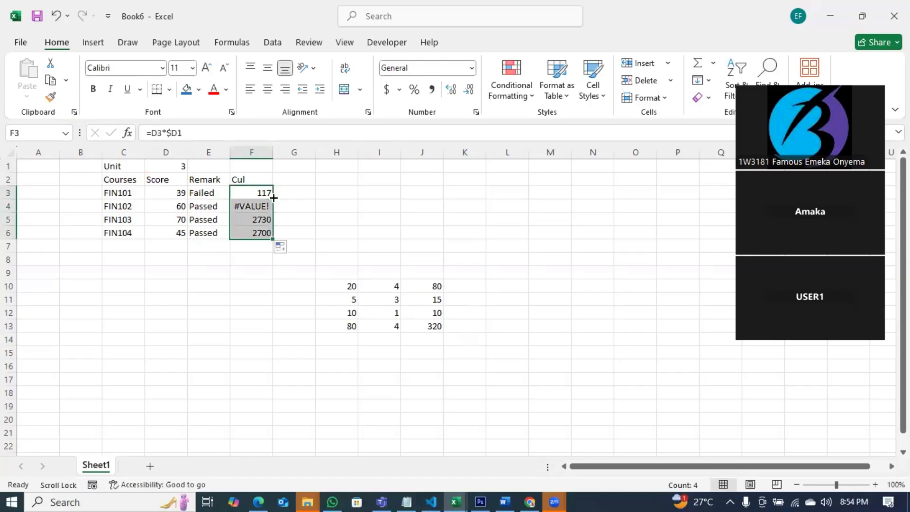
# Correct F3 to the row-locked =D3*D$1 and drag it down through F6.
pyautogui.doubleClick(267, 194)
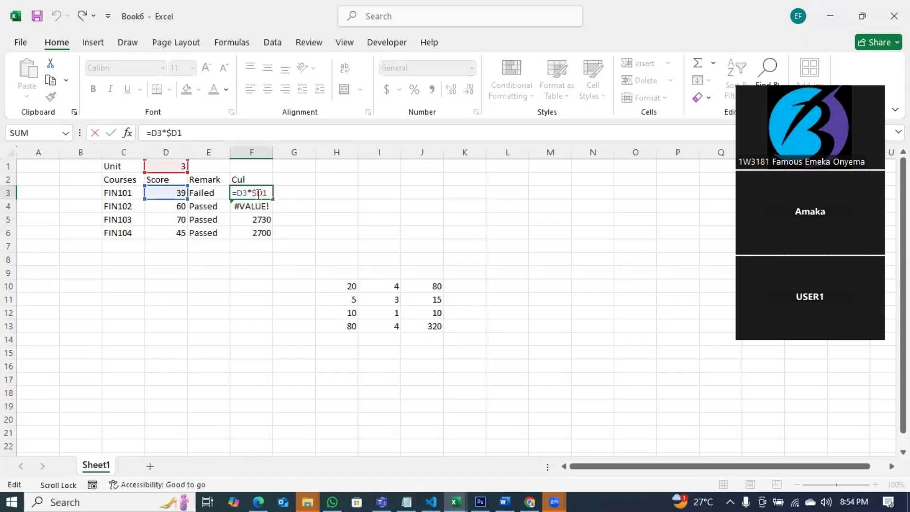
pyautogui.press('BackSpace')
pyautogui.write('$')
pyautogui.press('Return')
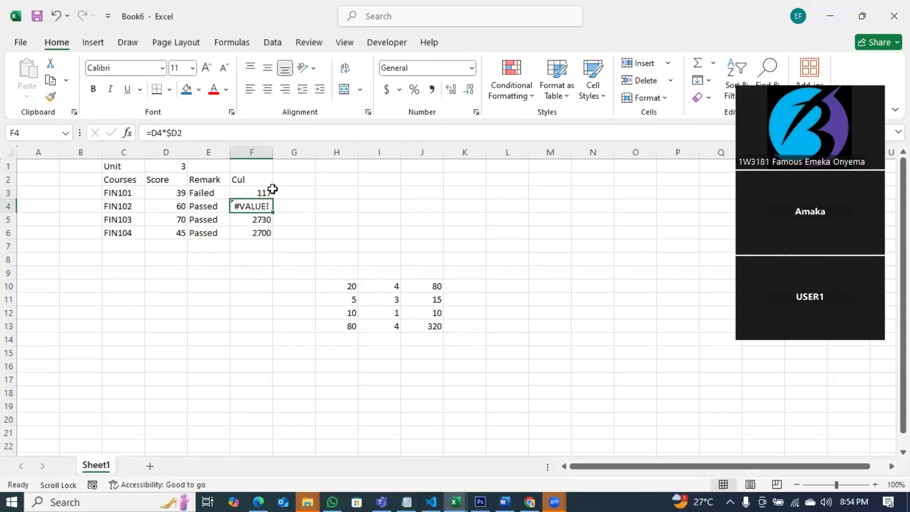
pyautogui.click(265, 192)
pyautogui.moveTo(271, 200); pyautogui.dragTo(271, 236)
# Check the copied formulas in F3 to F6, ending with =D6*D$1.
pyautogui.click(323, 246)
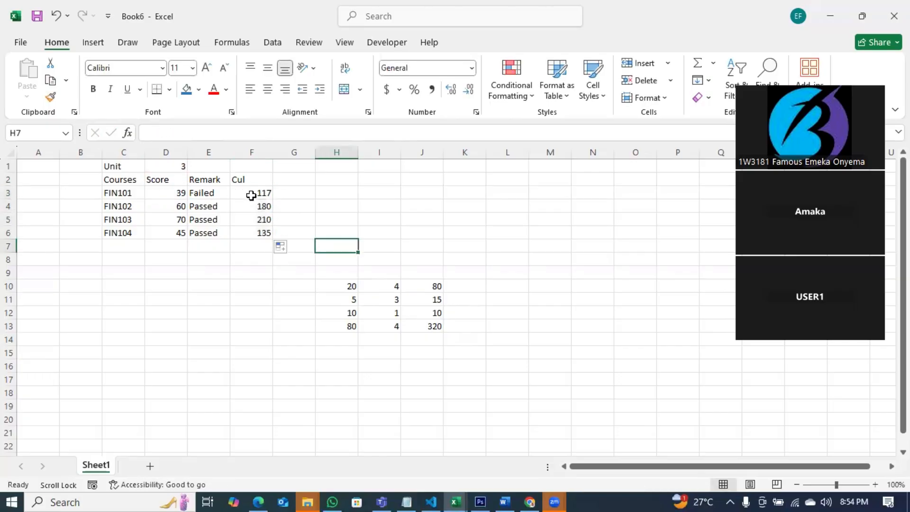
pyautogui.click(250, 193)
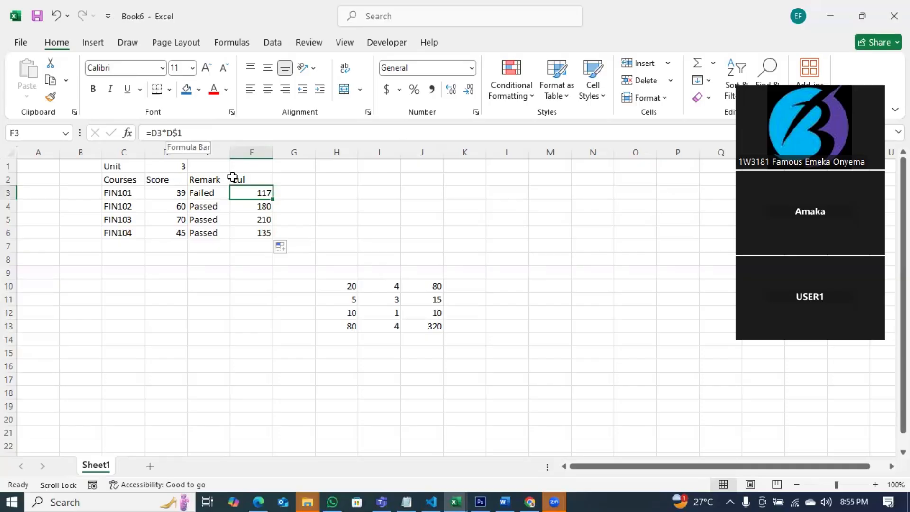
pyautogui.click(256, 205)
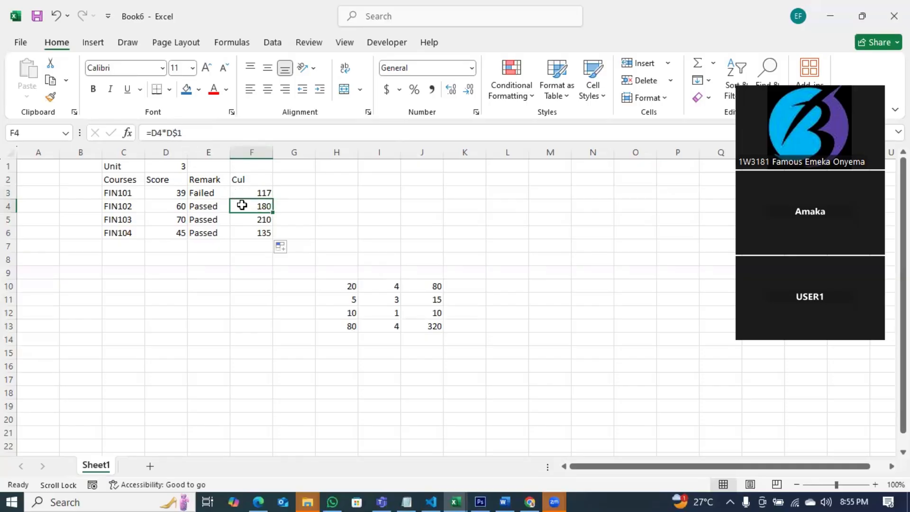
pyautogui.click(251, 219)
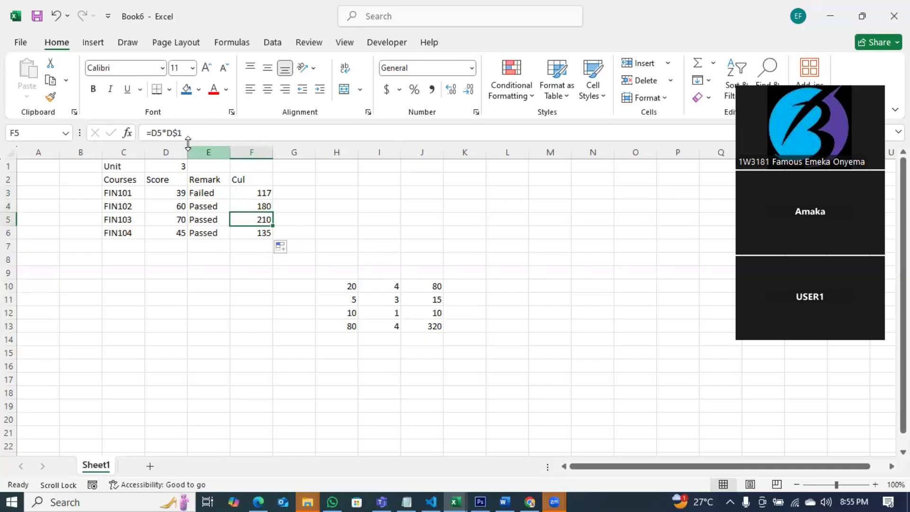
pyautogui.click(252, 232)
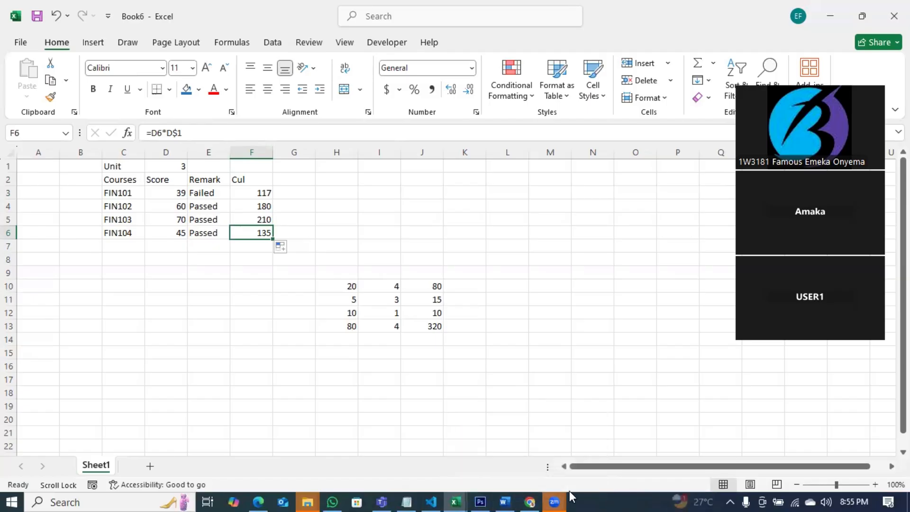
pyautogui.click(405, 500)
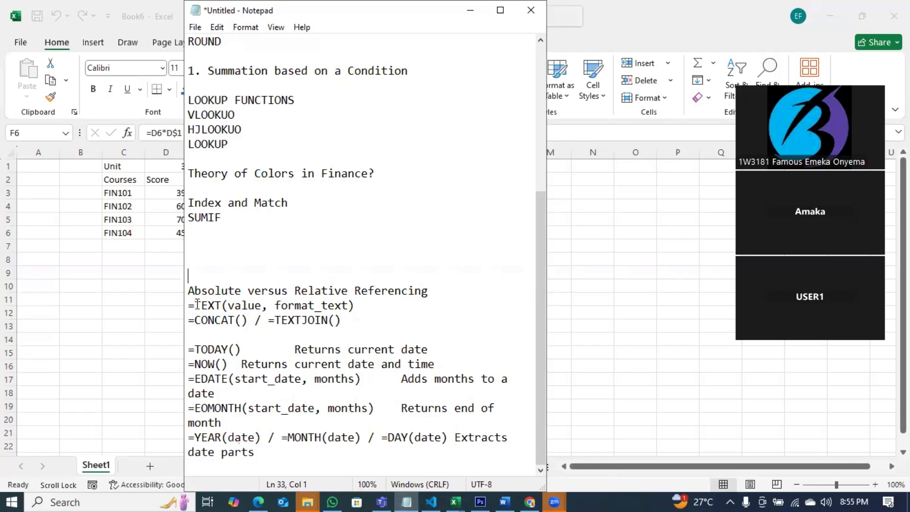
pyautogui.moveTo(344, 321); pyautogui.dragTo(189, 307)
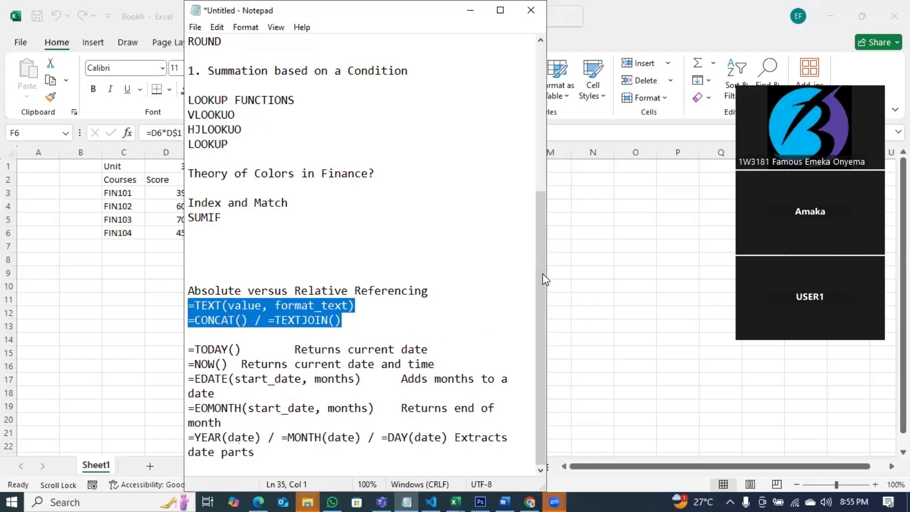
pyautogui.click(574, 265)
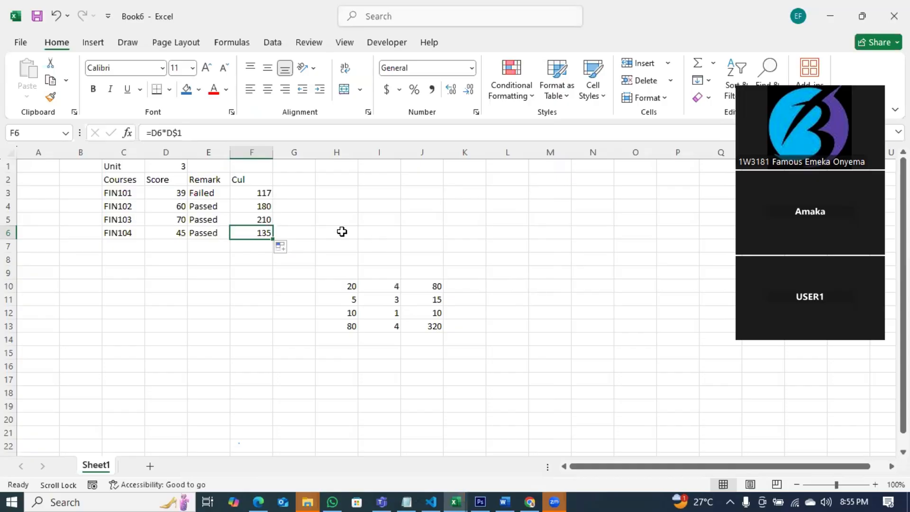
# Delete columns H through K to clear the practice block of numbers and products.
pyautogui.moveTo(82, 164); pyautogui.dragTo(463, 343)
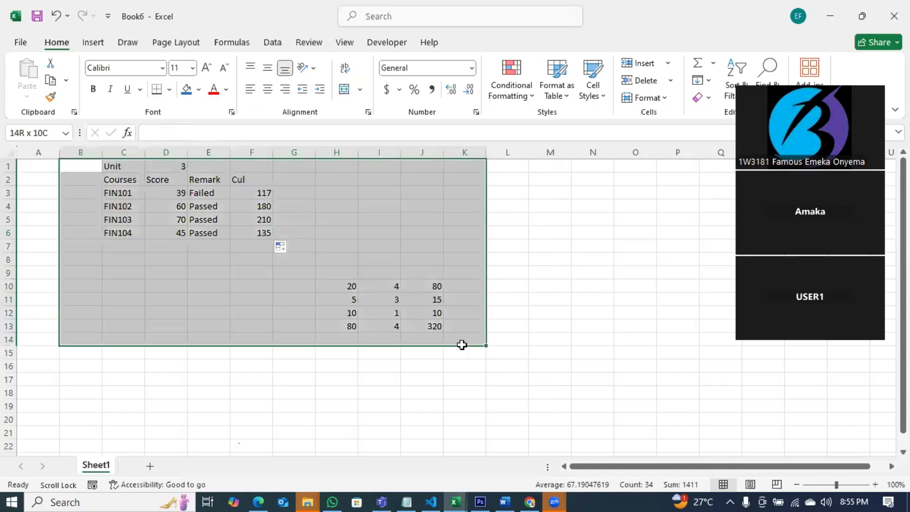
pyautogui.click(379, 179)
pyautogui.moveTo(337, 153); pyautogui.dragTo(478, 152)
pyautogui.rightClick(477, 152)
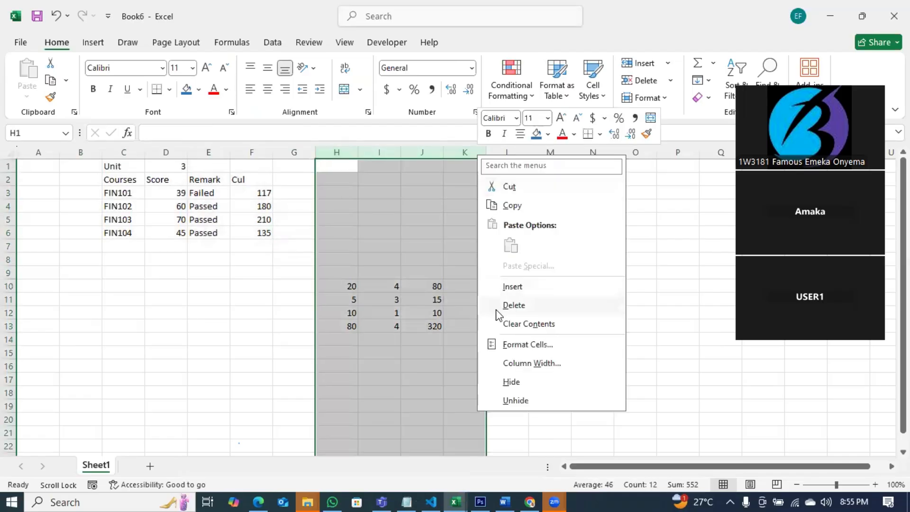
pyautogui.click(511, 308)
pyautogui.click(342, 163)
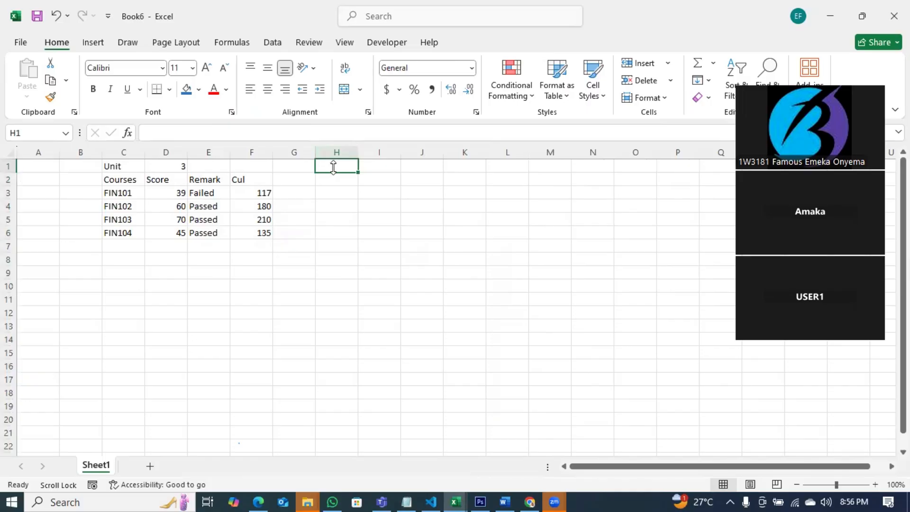
# Enter =TODAY() in H1 so it displays 09-07-25.
pyautogui.write('=today')
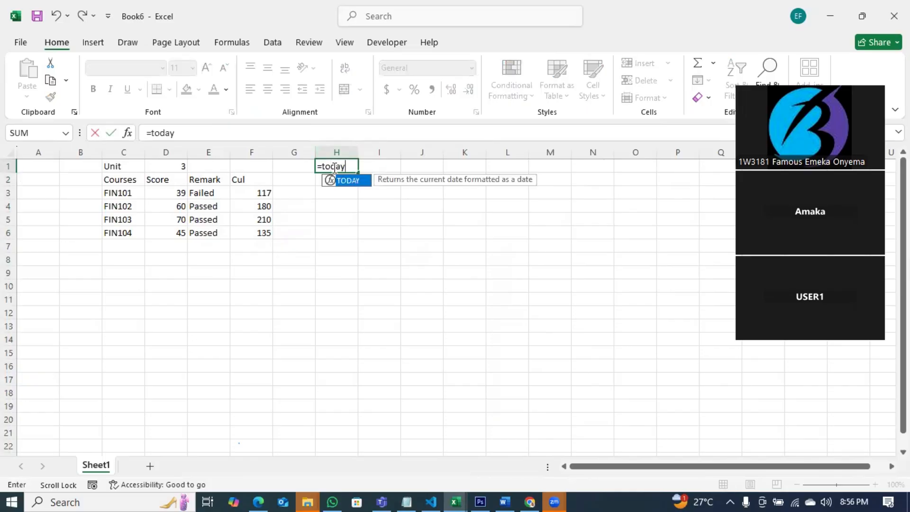
pyautogui.press('Tab')
pyautogui.press('Return')
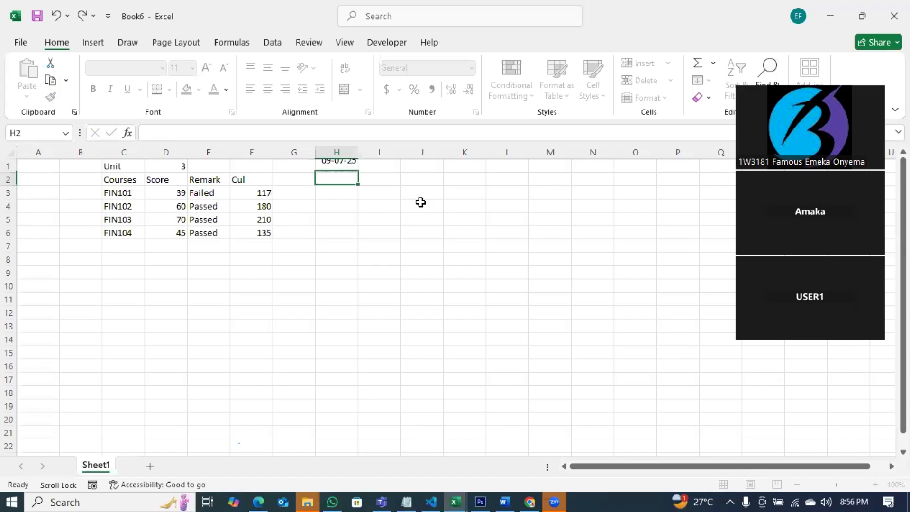
pyautogui.click(349, 165)
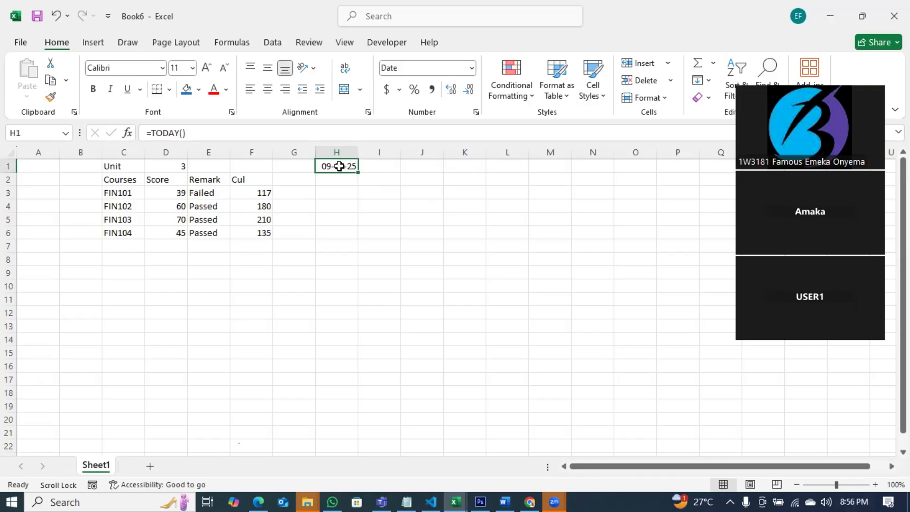
pyautogui.write('=today')
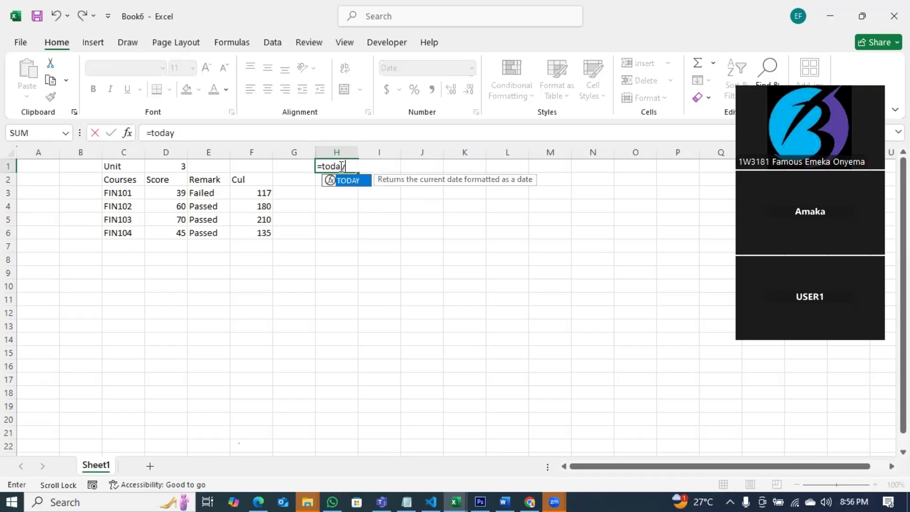
pyautogui.press('Tab')
pyautogui.press('Tab')
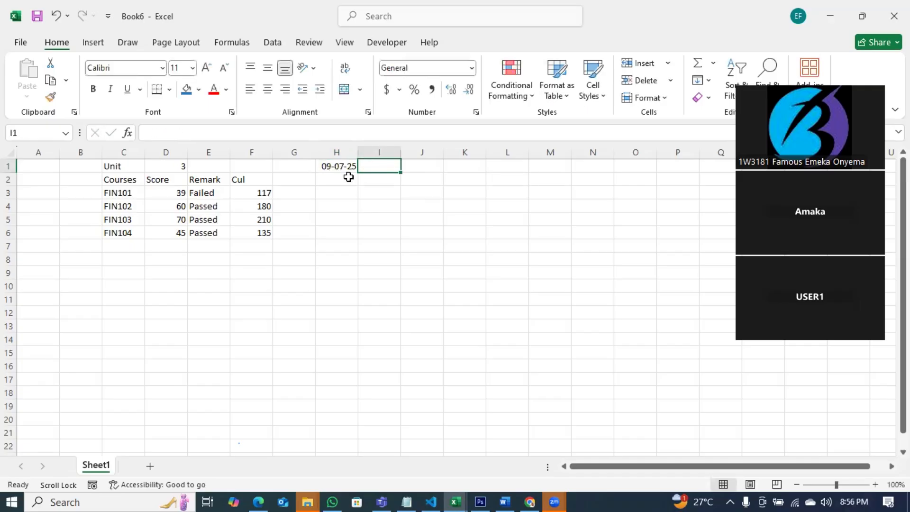
pyautogui.click(344, 167)
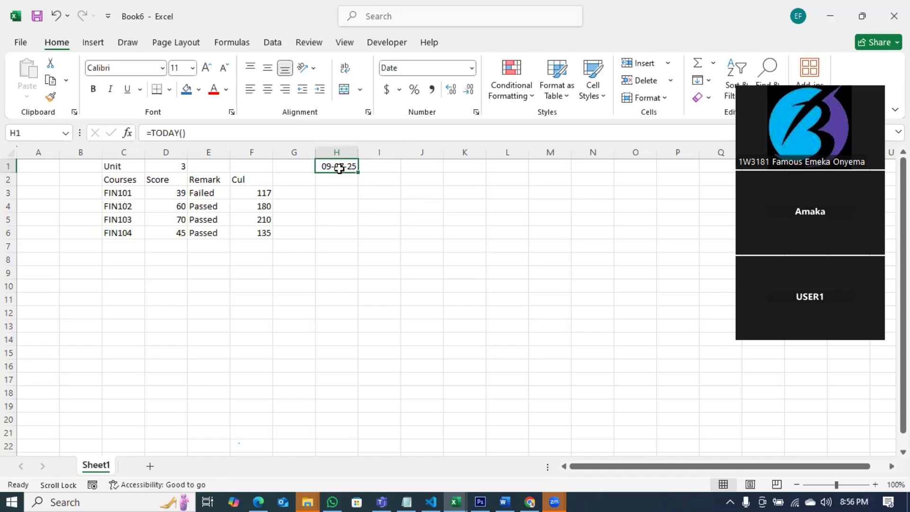
# Apply the custom dd-mm-yyyy format to H1 so the date reads 09-07-2025.
pyautogui.rightClick(339, 168)
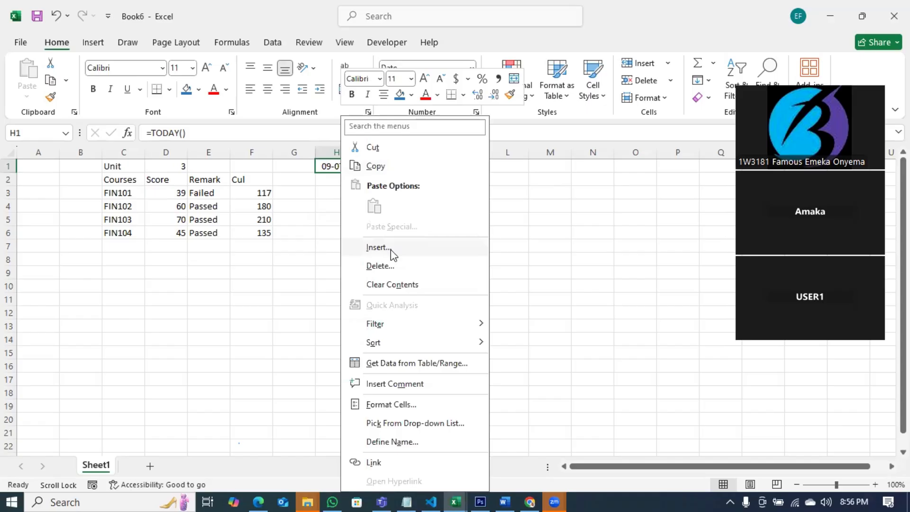
pyautogui.click(391, 406)
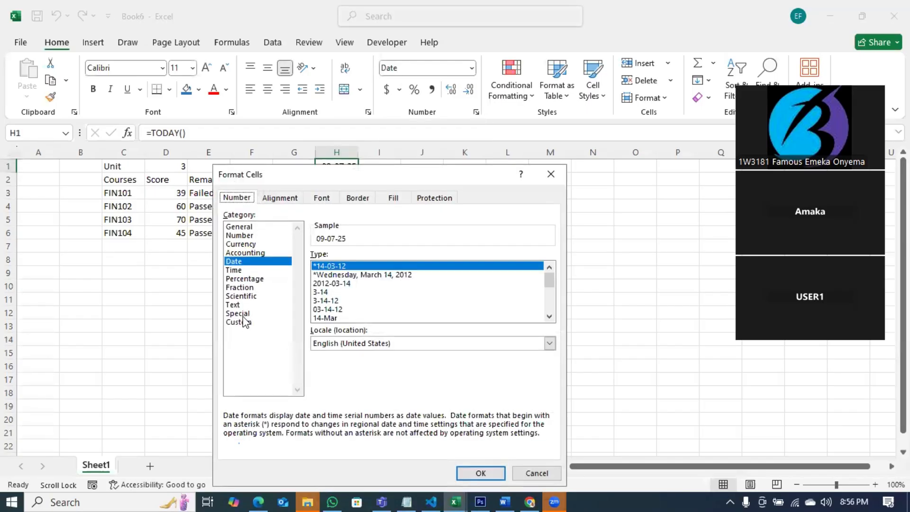
pyautogui.click(244, 322)
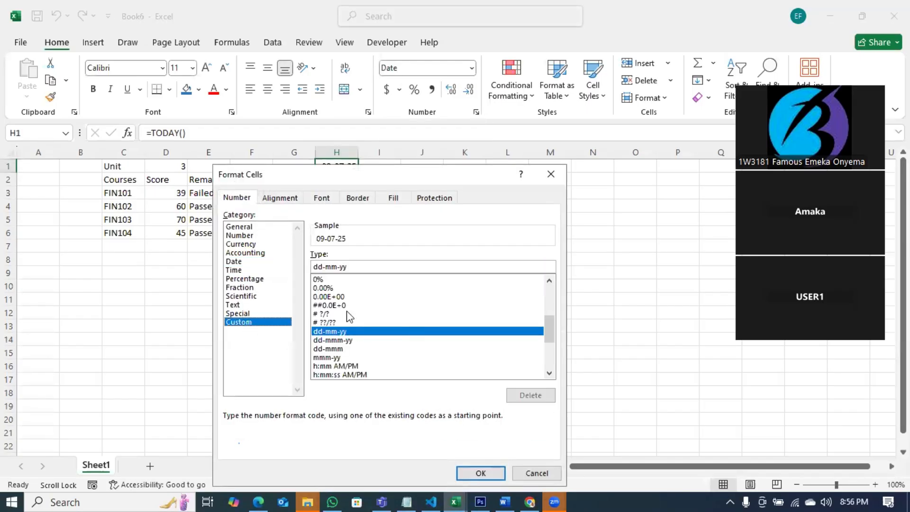
pyautogui.click(352, 268)
pyautogui.write('yy')
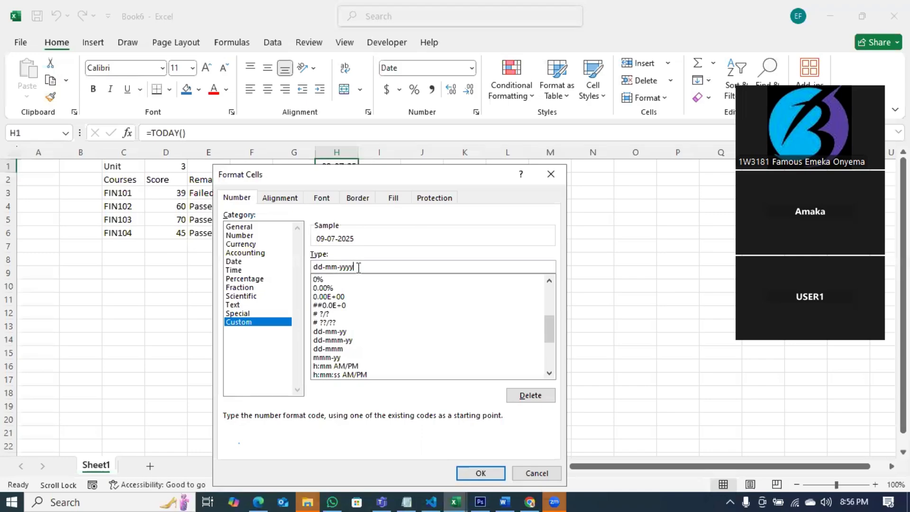
pyautogui.moveTo(482, 181); pyautogui.dragTo(445, 123)
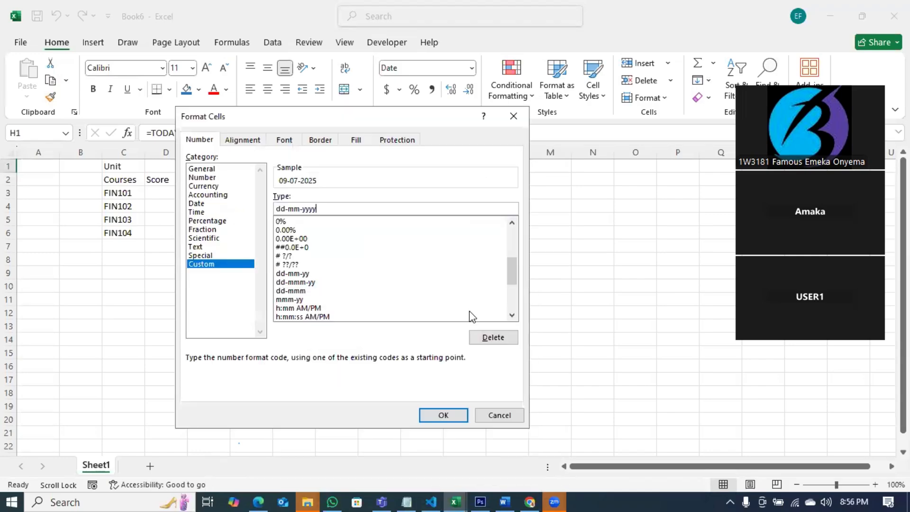
pyautogui.click(444, 415)
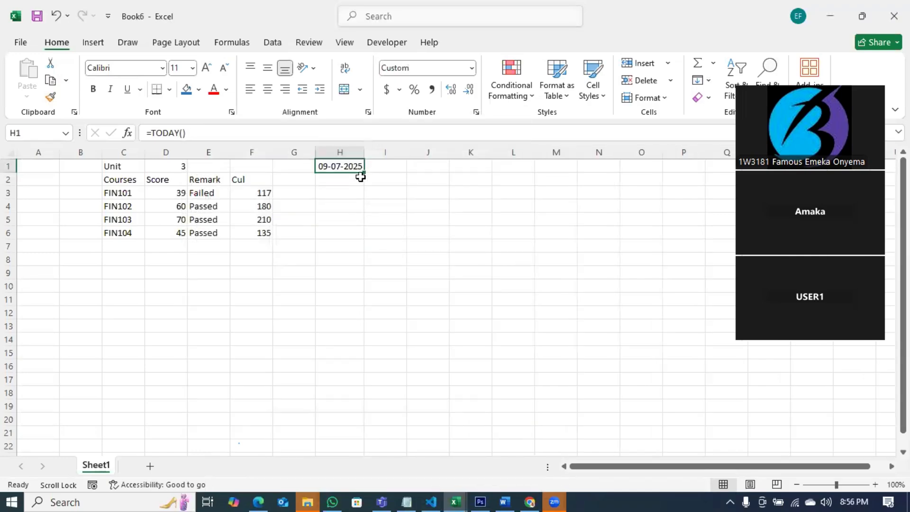
pyautogui.click(386, 165)
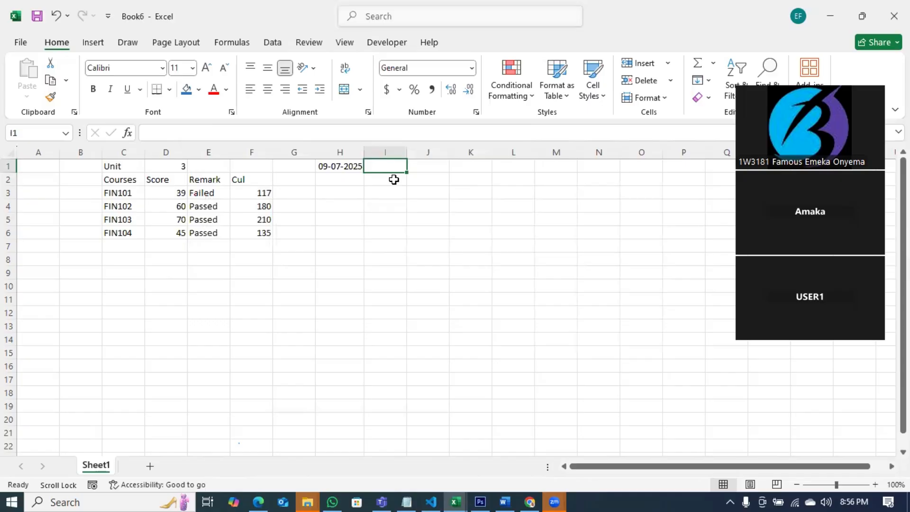
pyautogui.click(350, 165)
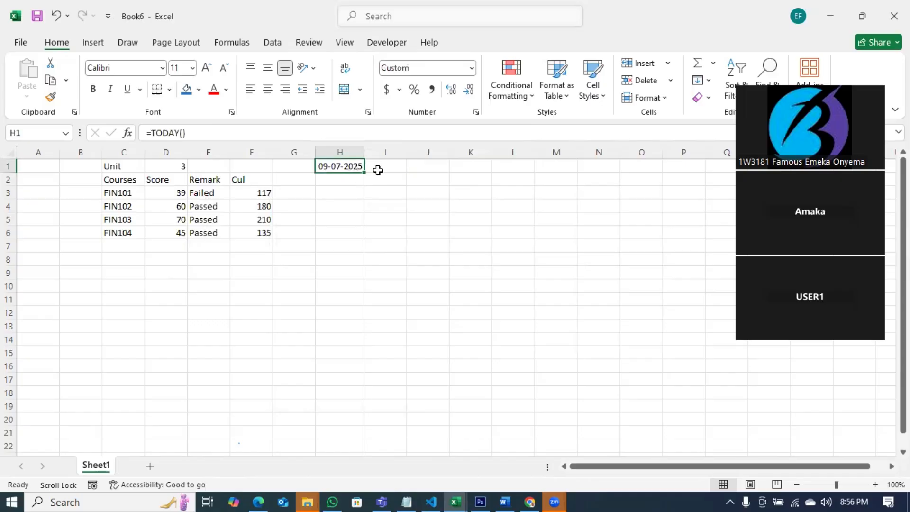
pyautogui.click(380, 168)
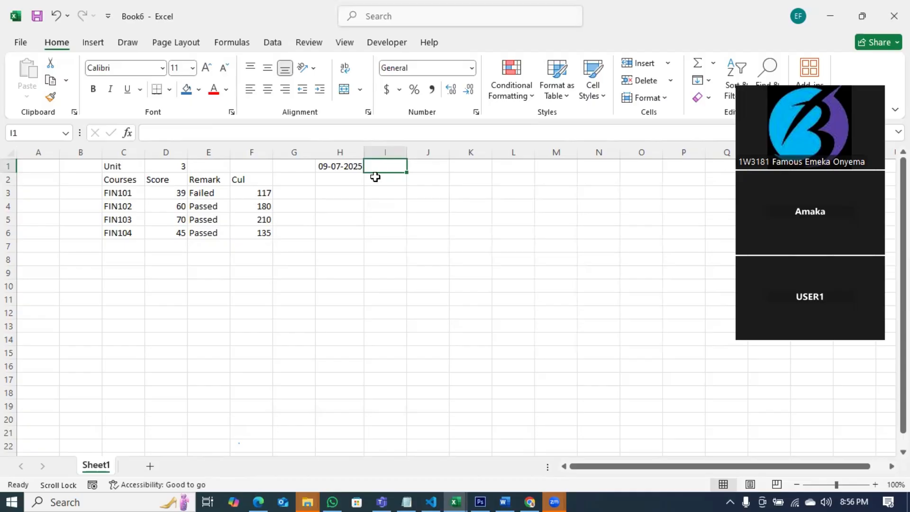
pyautogui.click(347, 168)
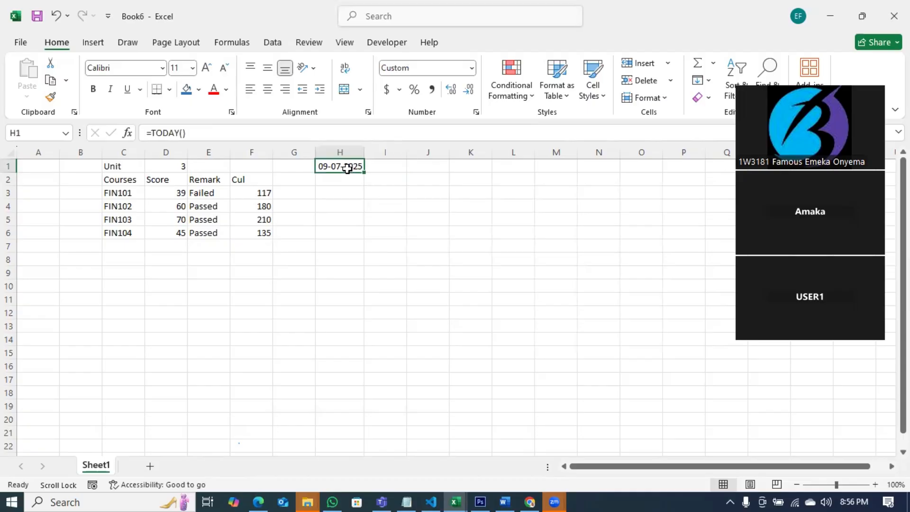
# Move the date from H1 to H2 and try a Month heading in I1.
pyautogui.hotkey('ctrl', 'x')
pyautogui.click(349, 180)
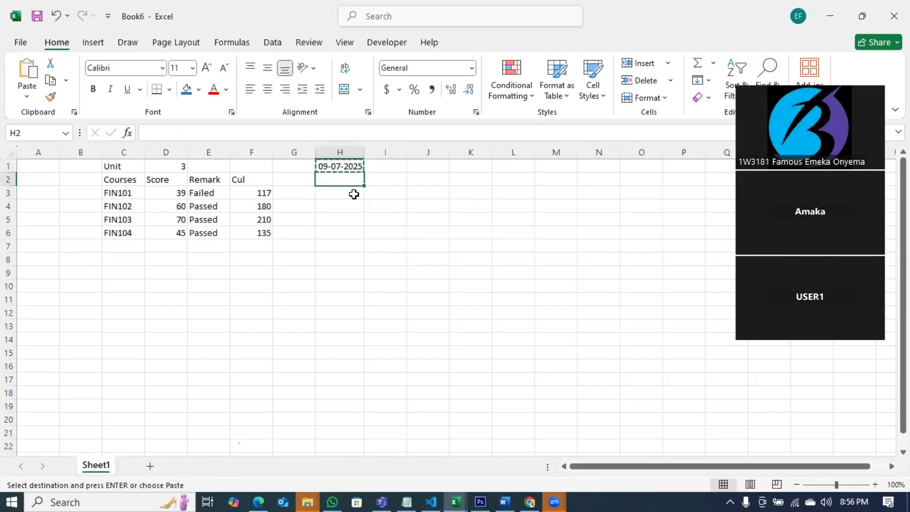
pyautogui.press('Return')
pyautogui.click(380, 166)
pyautogui.write('Month')
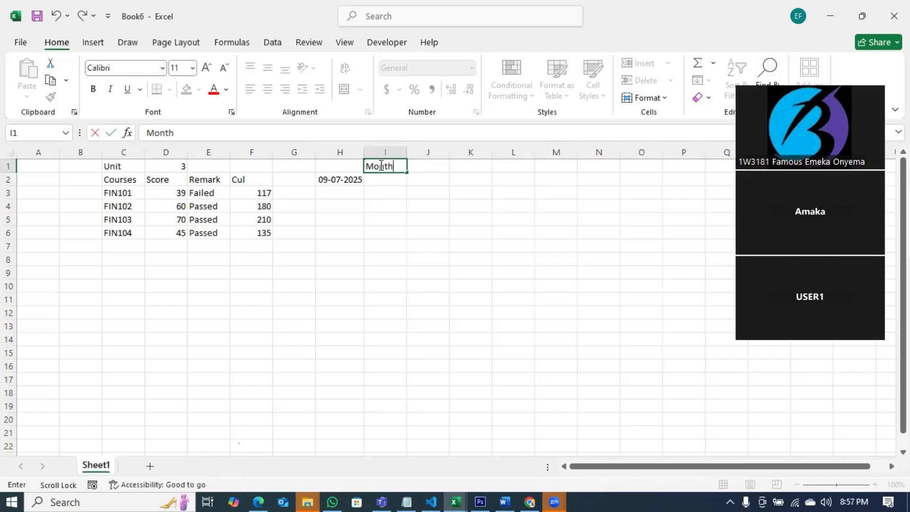
pyautogui.press('Tab')
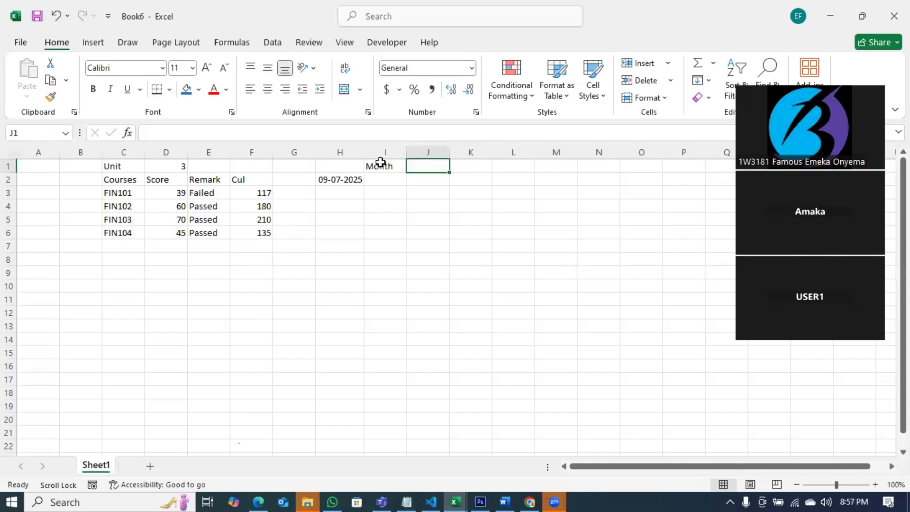
pyautogui.click(381, 163)
pyautogui.click(412, 221)
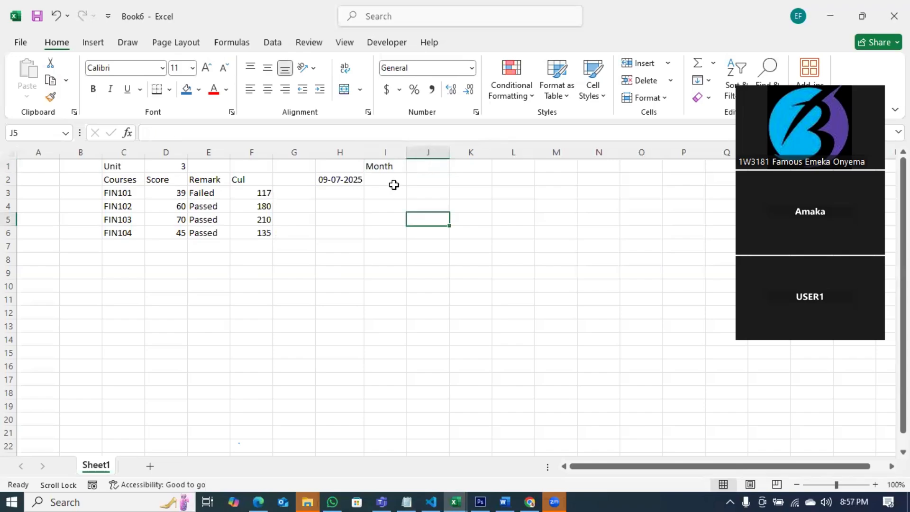
# Type the headings Day, Month and Year into I1, J1 and K1.
pyautogui.click(385, 166)
pyautogui.write('Day')
pyautogui.press('Tab')
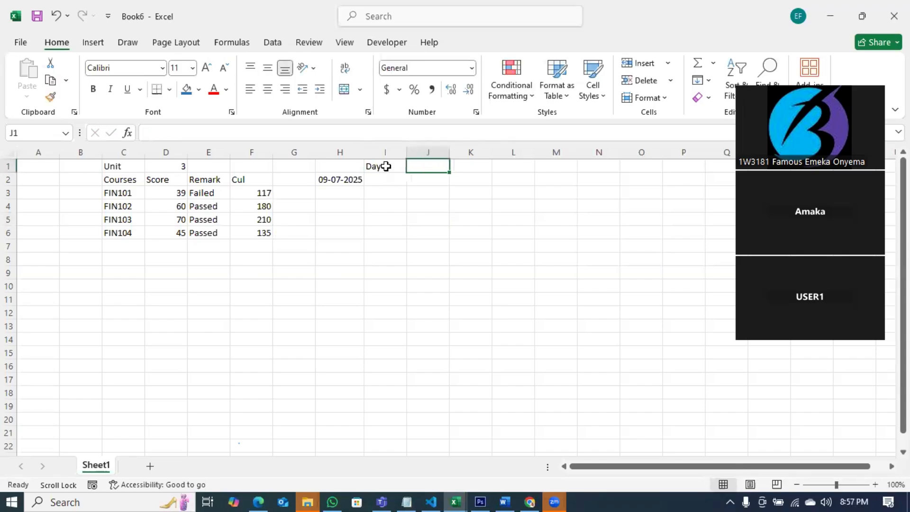
pyautogui.write('Month')
pyautogui.press('Tab')
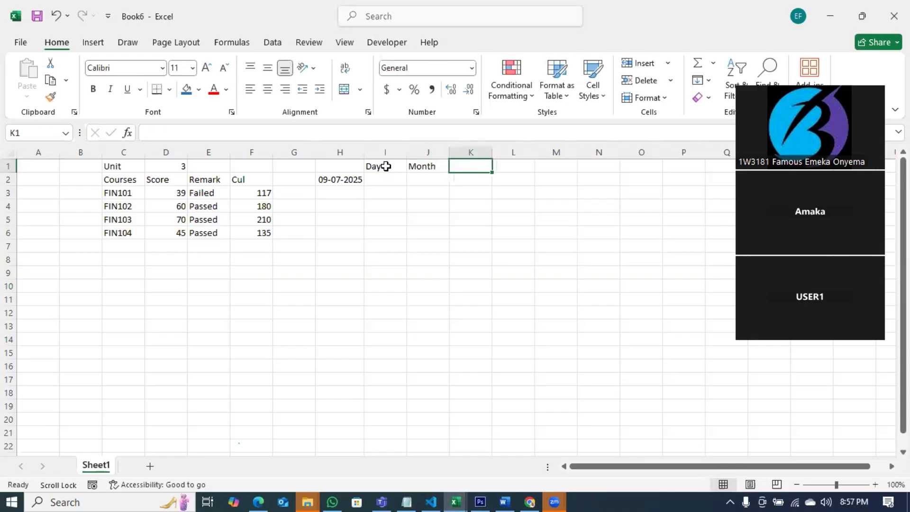
pyautogui.write('Year')
pyautogui.click(385, 179)
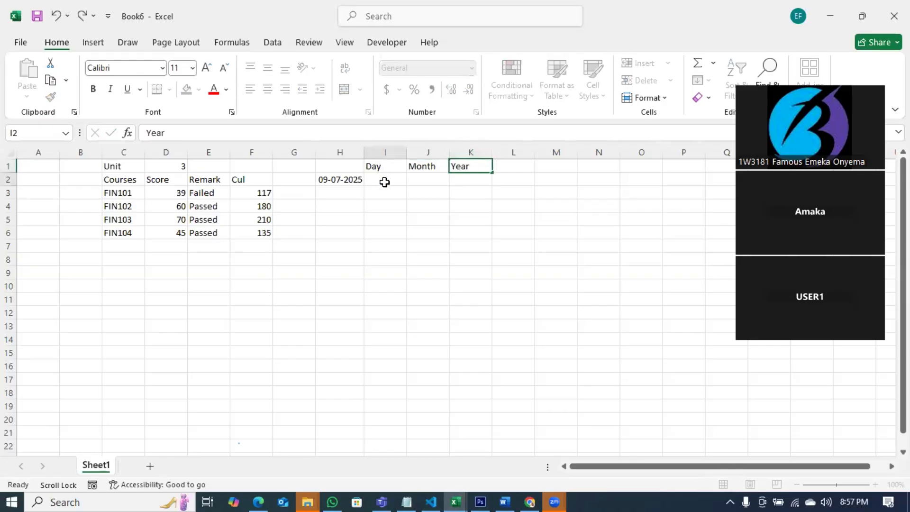
# Enter =TEXT(H2,"dd") in I2 so it shows the day 09.
pyautogui.write('=text')
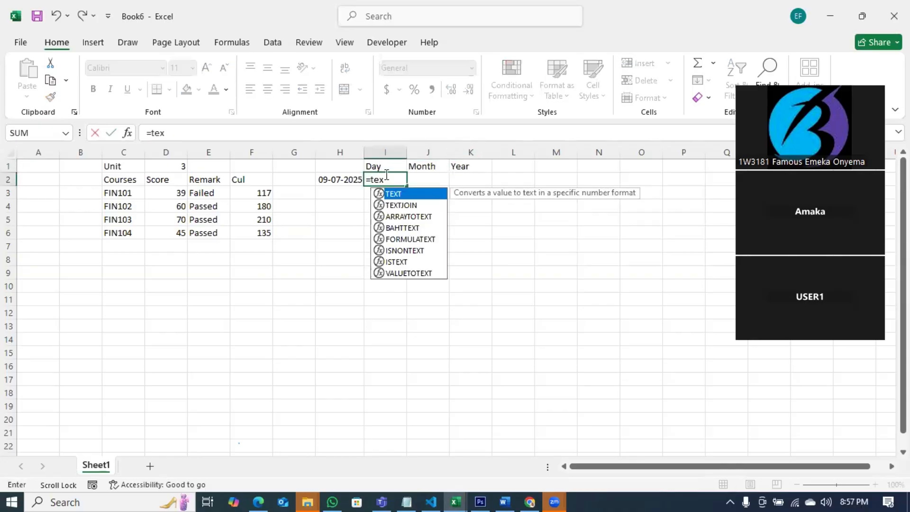
pyautogui.press('Tab')
pyautogui.click(340, 180)
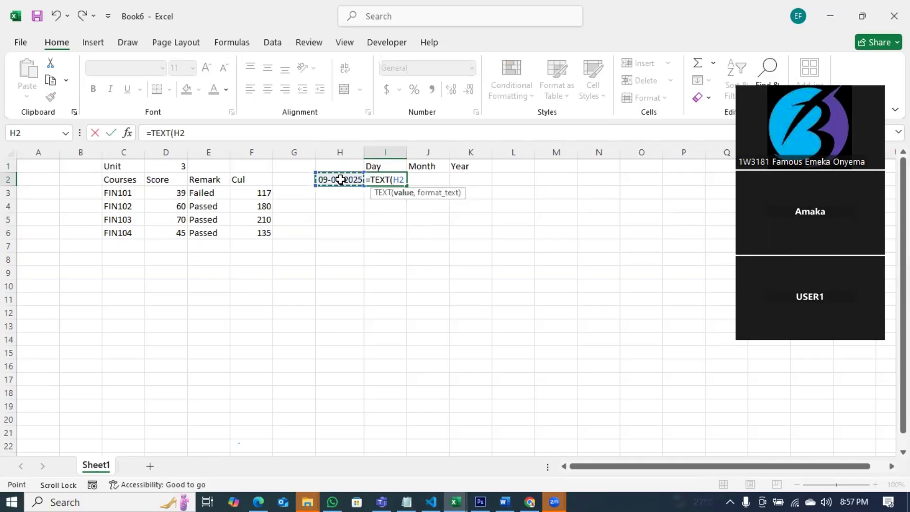
pyautogui.write(',"dd')
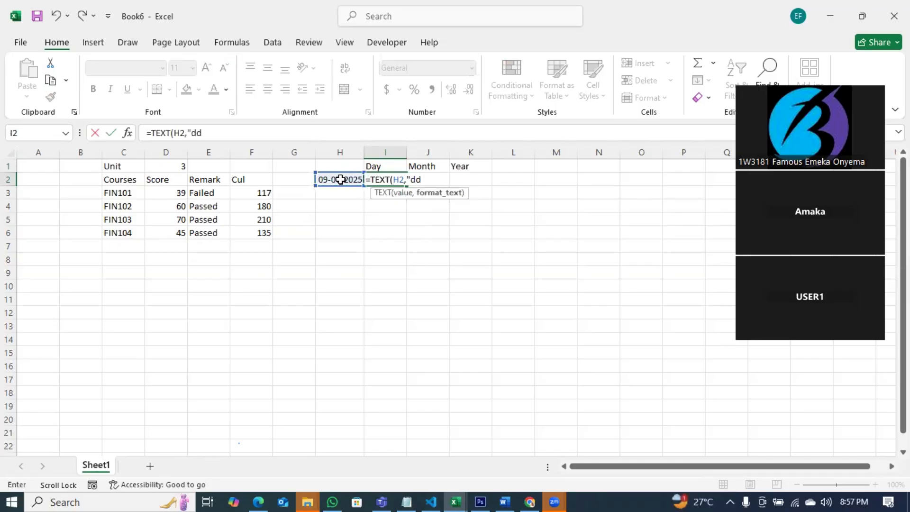
pyautogui.write('")')
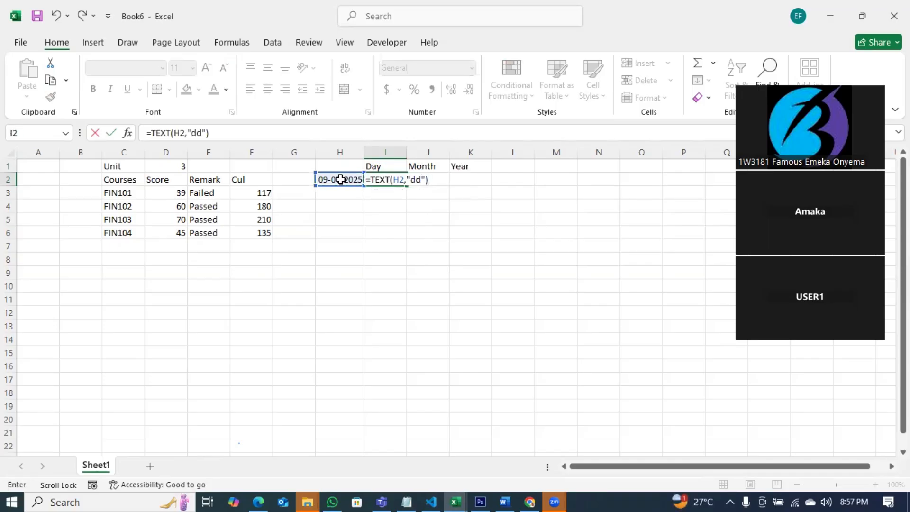
pyautogui.press('Return')
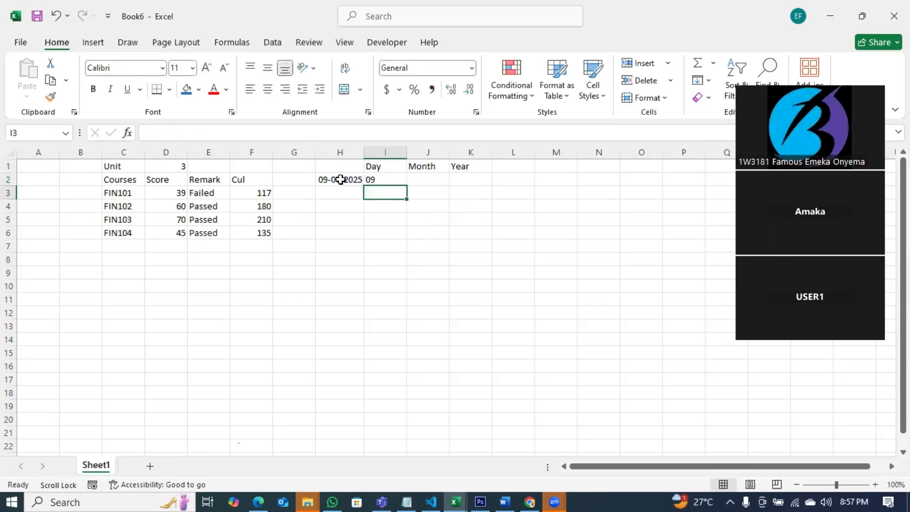
pyautogui.click(423, 179)
# Enter =TEXT(H2,"mm") in J2 to show the month number.
pyautogui.write('=text')
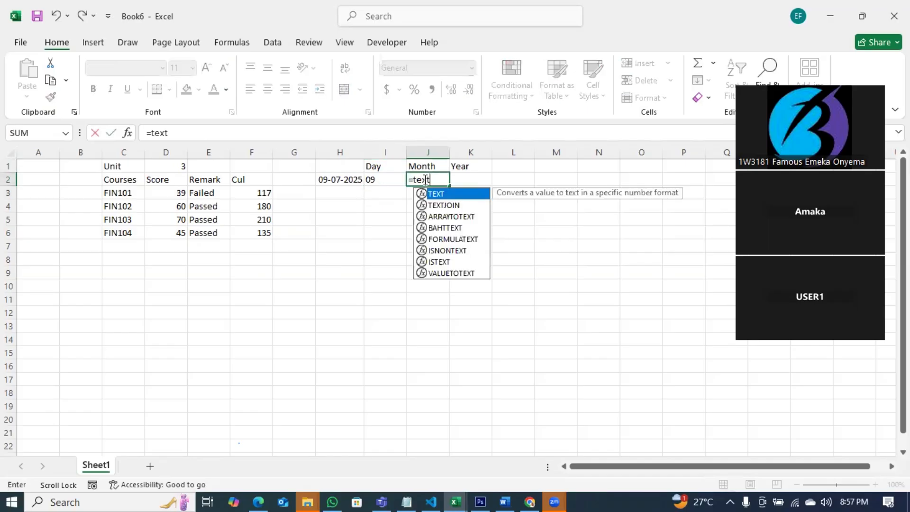
pyautogui.press('Tab')
pyautogui.click(348, 179)
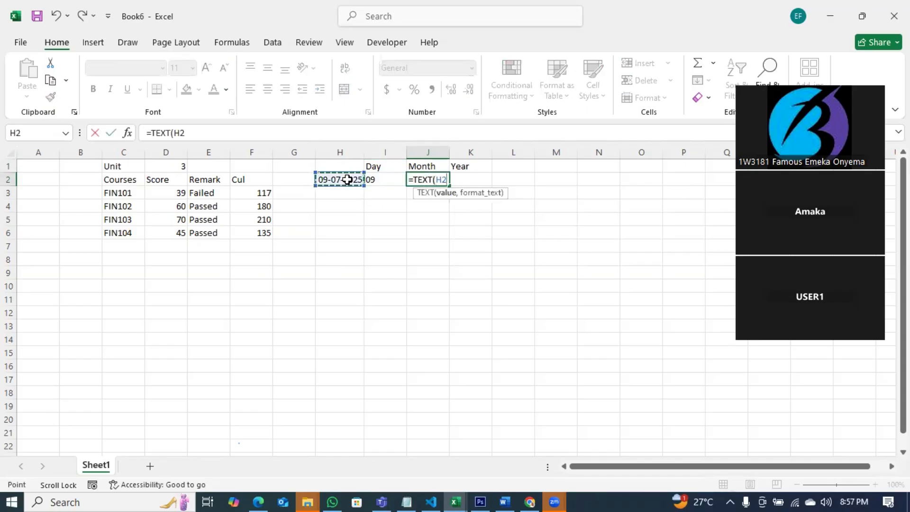
pyautogui.write(',')
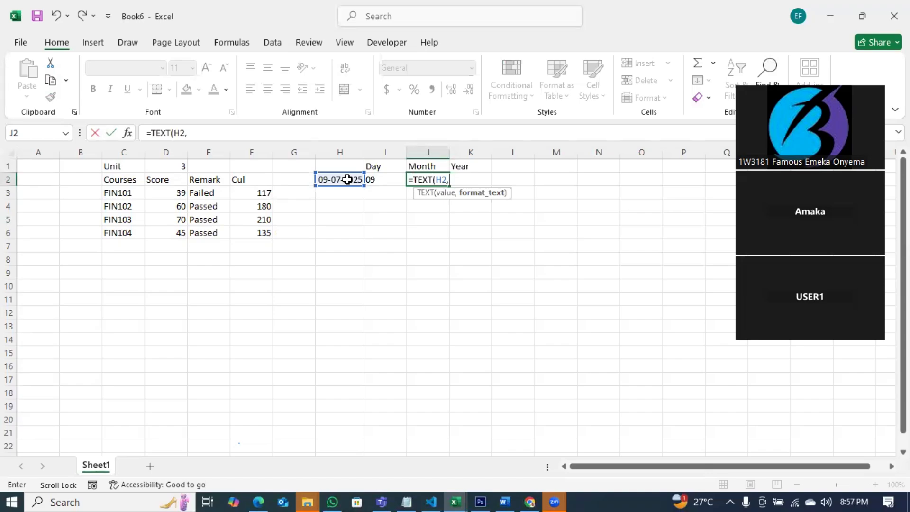
pyautogui.write('"mm")')
pyautogui.press('Return')
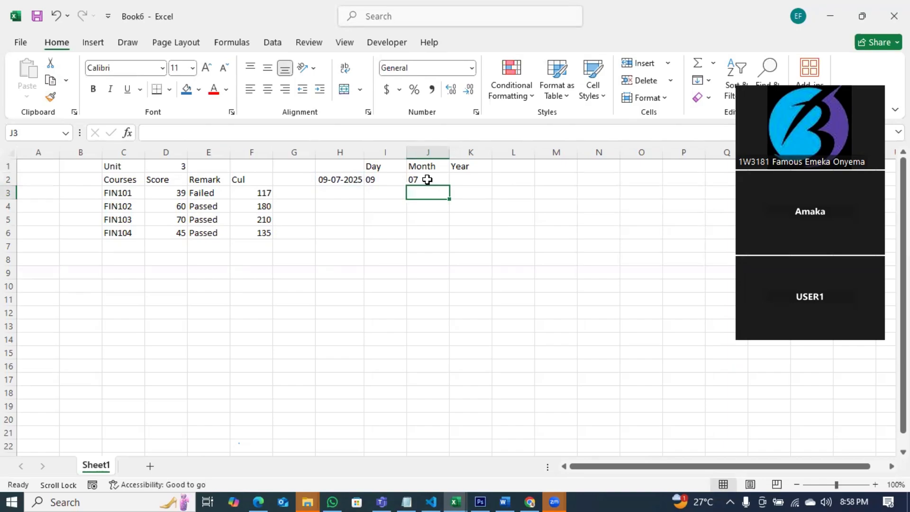
# Try the "mmmm" and "mmm" month format codes in J2's TEXT formula.
pyautogui.doubleClick(418, 179)
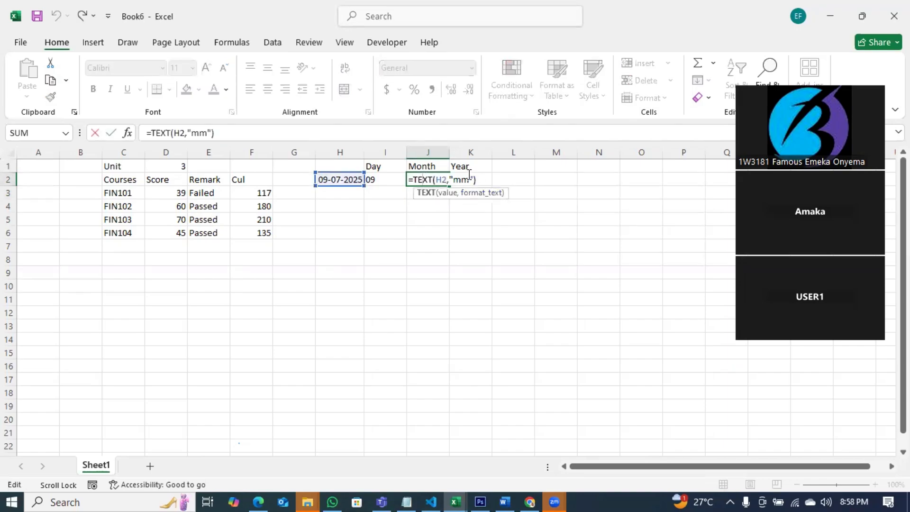
pyautogui.click(469, 180)
pyautogui.write('mm')
pyautogui.press('Return')
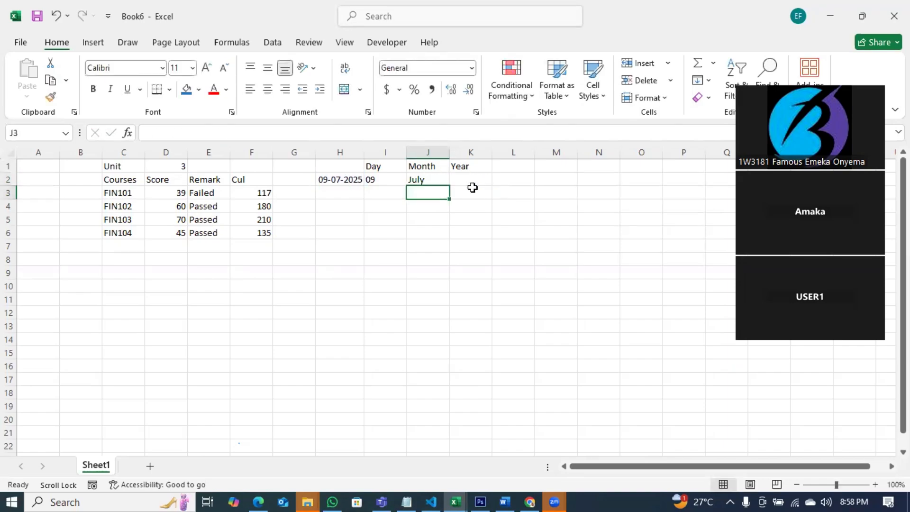
pyautogui.click(431, 180)
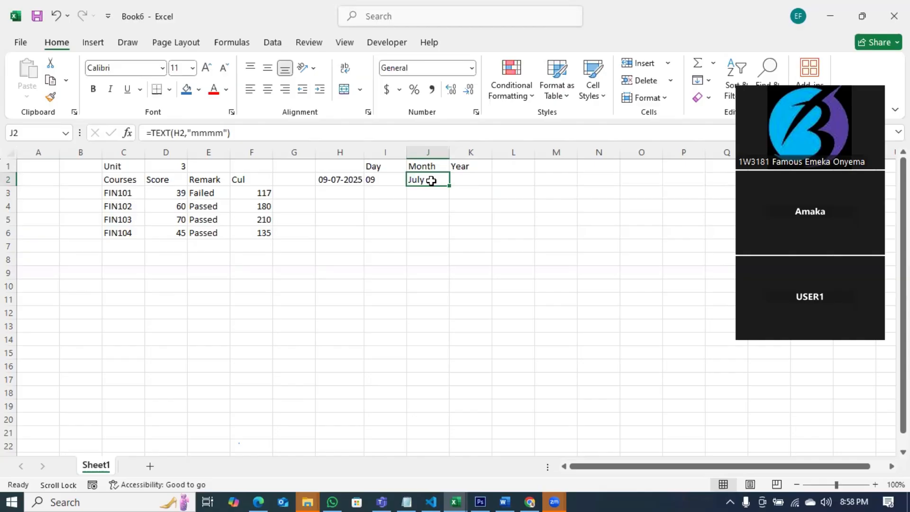
pyautogui.doubleClick(431, 180)
pyautogui.click(482, 177)
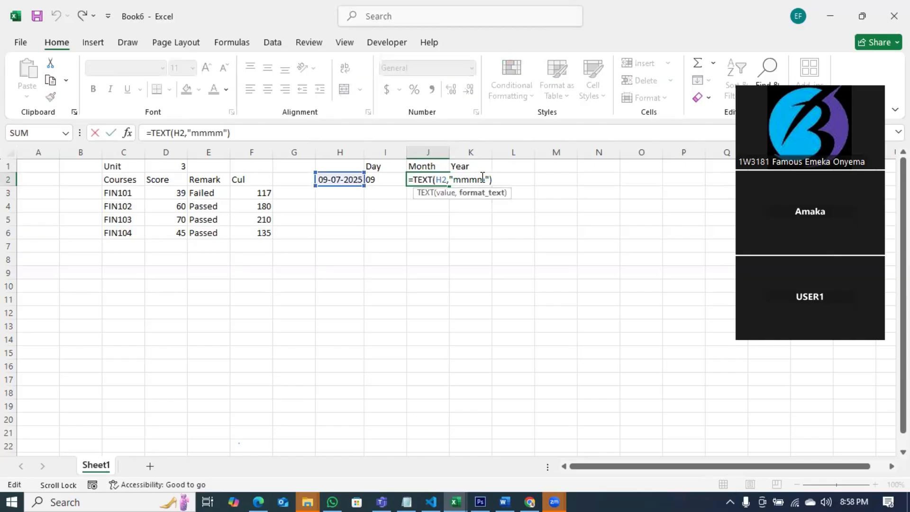
pyautogui.press('Return')
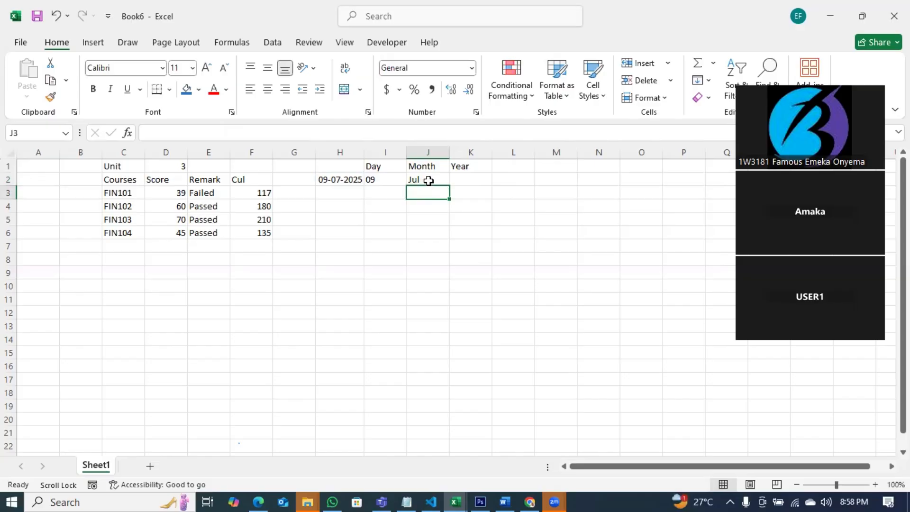
# Settle J2 on =TEXT(H2,"mmmm") so it shows July.
pyautogui.click(429, 181)
pyautogui.doubleClick(430, 179)
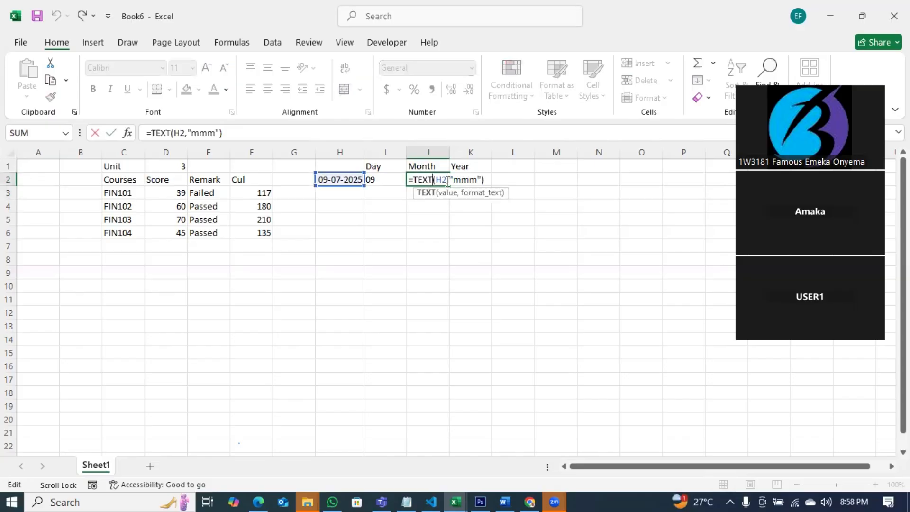
pyautogui.click(477, 180)
pyautogui.write('m')
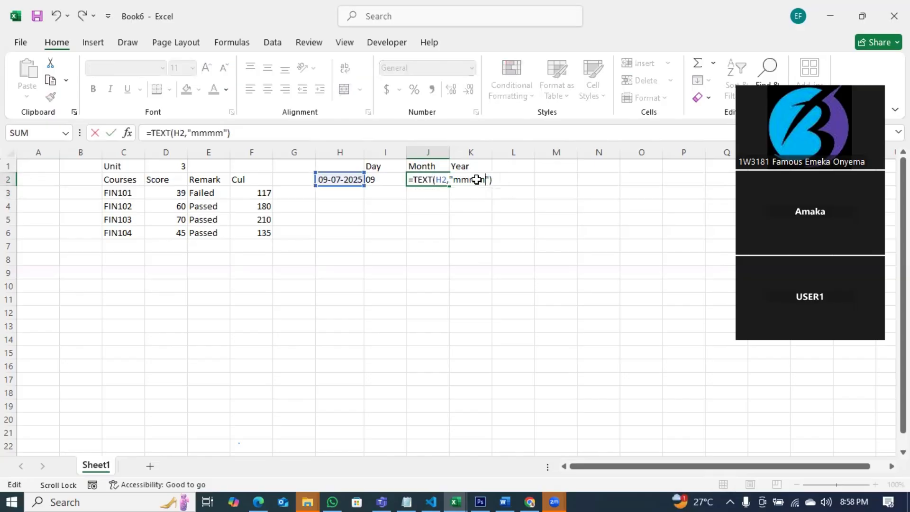
pyautogui.press('Return')
pyautogui.click(476, 179)
# Enter a TEXT formula in K2 that extracts the year from the date in H2.
pyautogui.write('=tex')
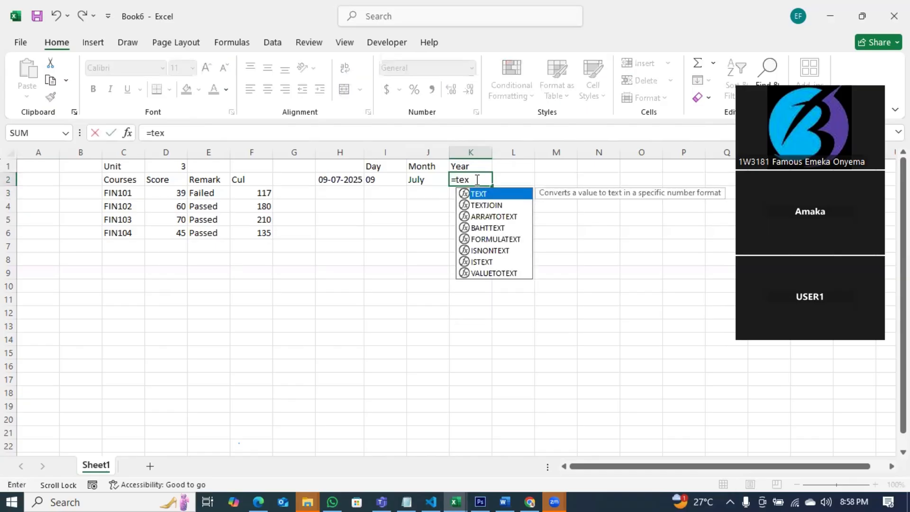
pyautogui.press('Tab')
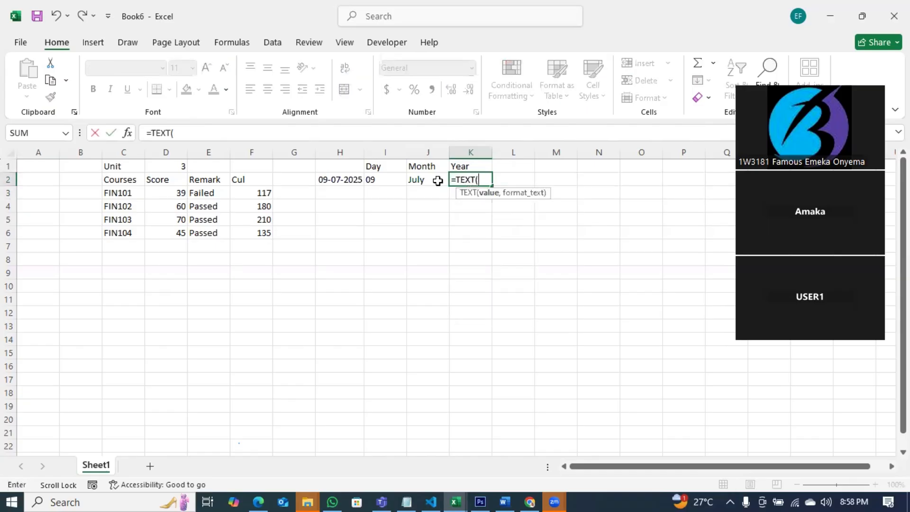
pyautogui.click(339, 180)
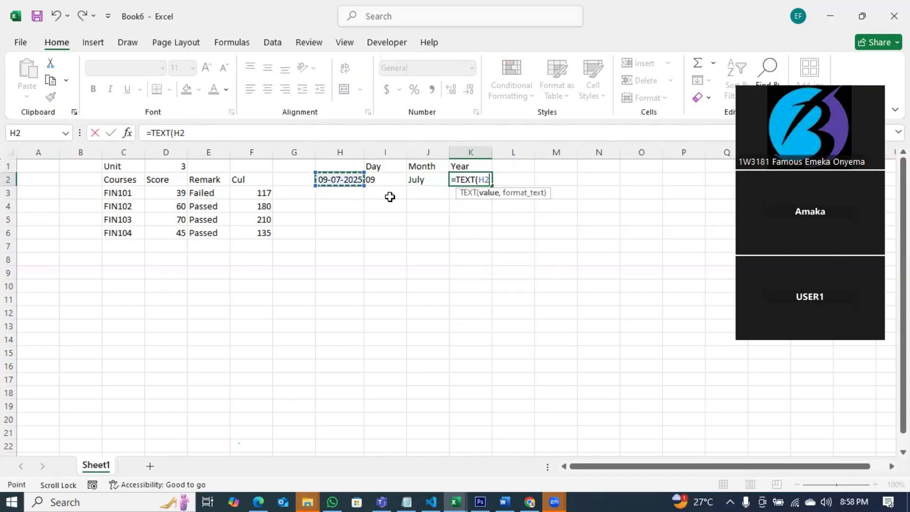
pyautogui.write(',')
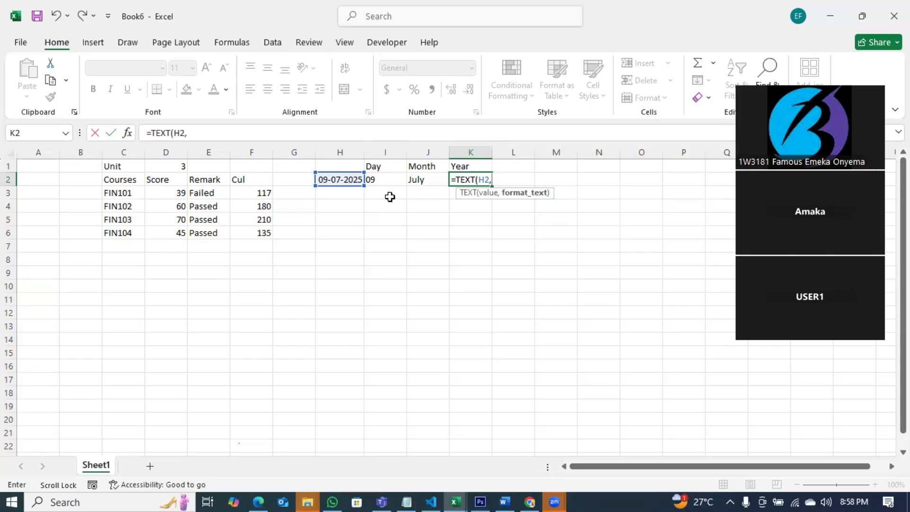
pyautogui.write('"yy')
pyautogui.press('BackSpace')
pyautogui.press('BackSpace')
pyautogui.write('yyy")')
pyautogui.press('Return')
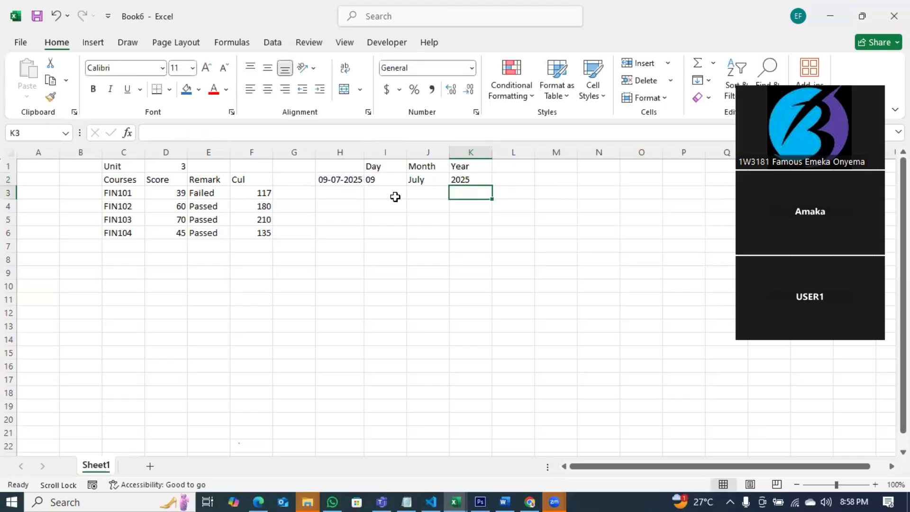
# Try shorter year codes yyy and yy in K2's TEXT formula.
pyautogui.click(471, 179)
pyautogui.doubleClick(471, 179)
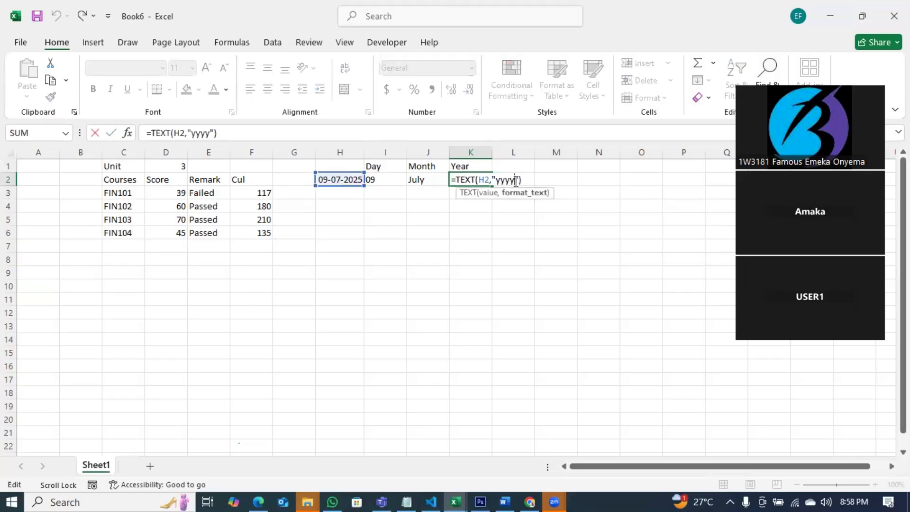
pyautogui.press('BackSpace')
pyautogui.press('Return')
pyautogui.doubleClick(469, 180)
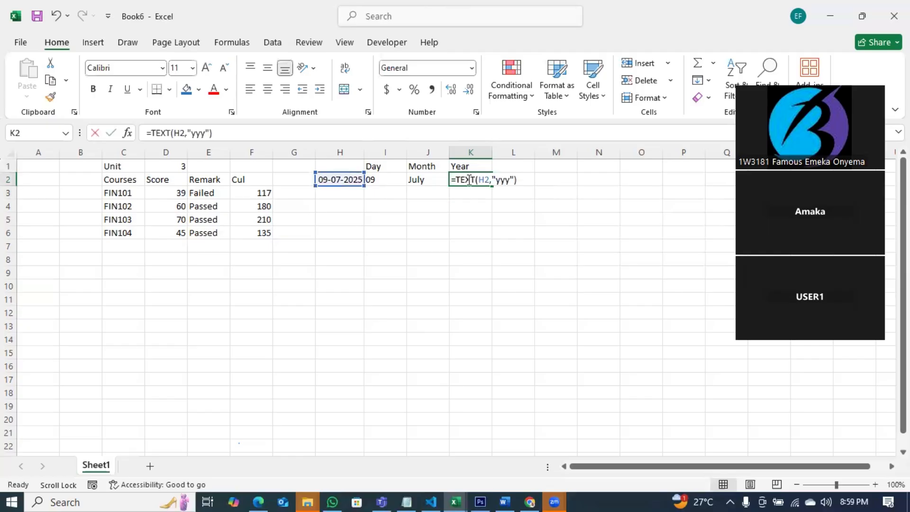
pyautogui.click(504, 179)
pyautogui.press('BackSpace')
pyautogui.press('Return')
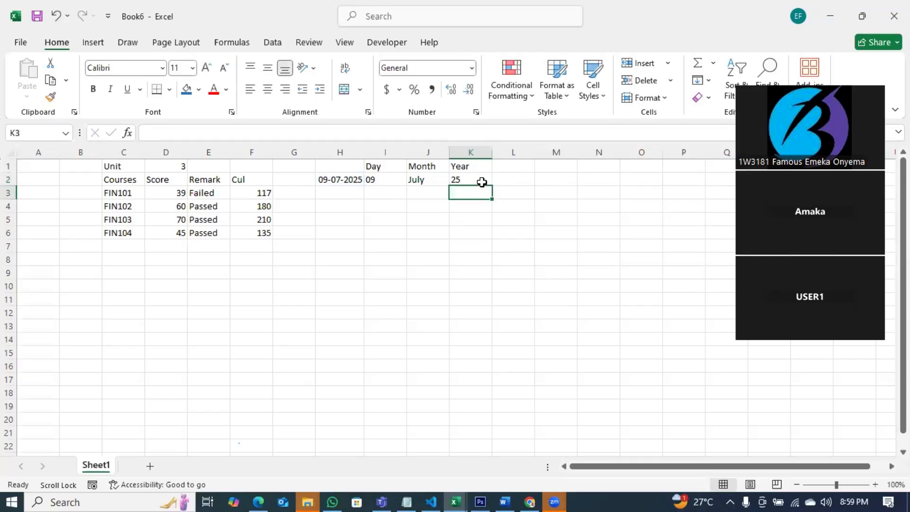
# Try the single-y code, then settle on =TEXT(H2,"yyyy") so K2 shows 2025.
pyautogui.doubleClick(481, 180)
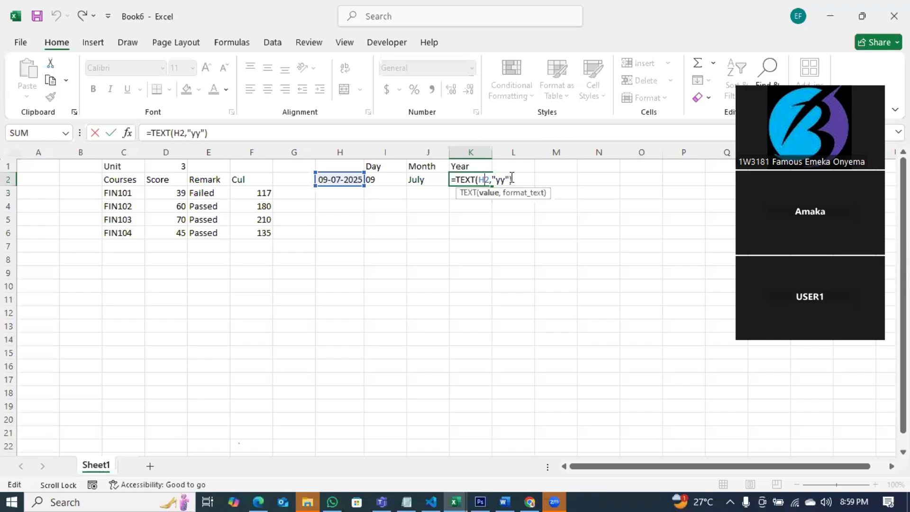
pyautogui.click(505, 181)
pyautogui.press('BackSpace')
pyautogui.press('Return')
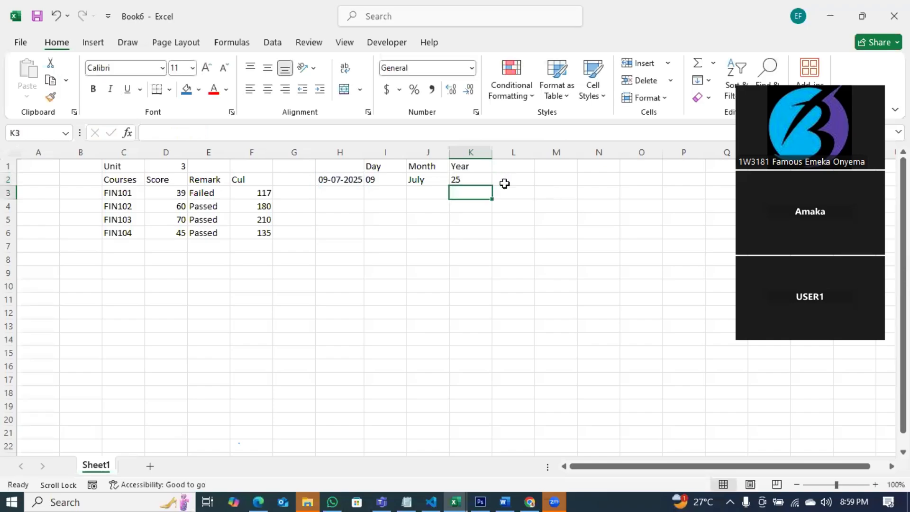
pyautogui.doubleClick(481, 179)
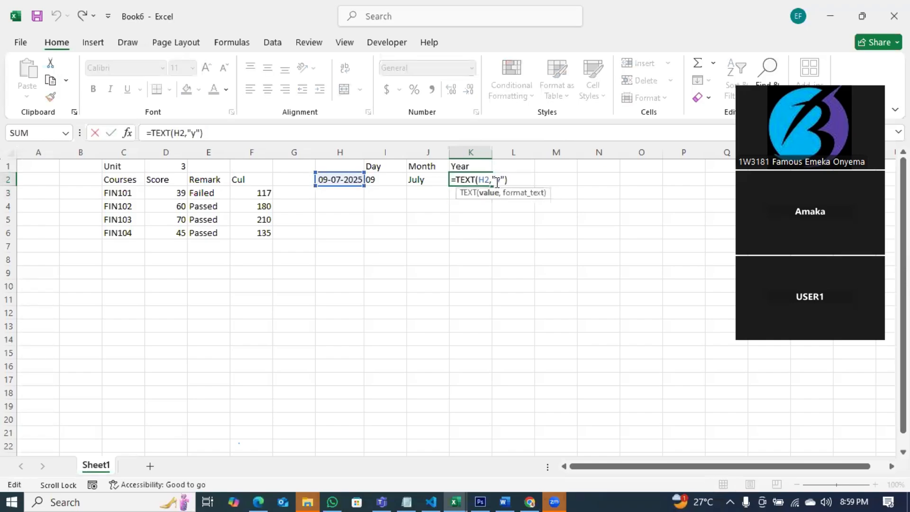
pyautogui.click(496, 180)
pyautogui.write('yyy')
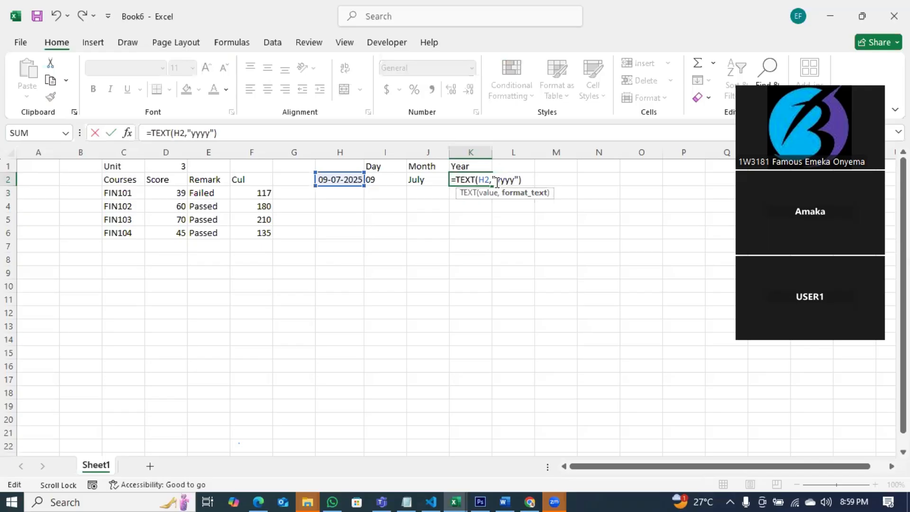
pyautogui.write('y')
pyautogui.press('Return')
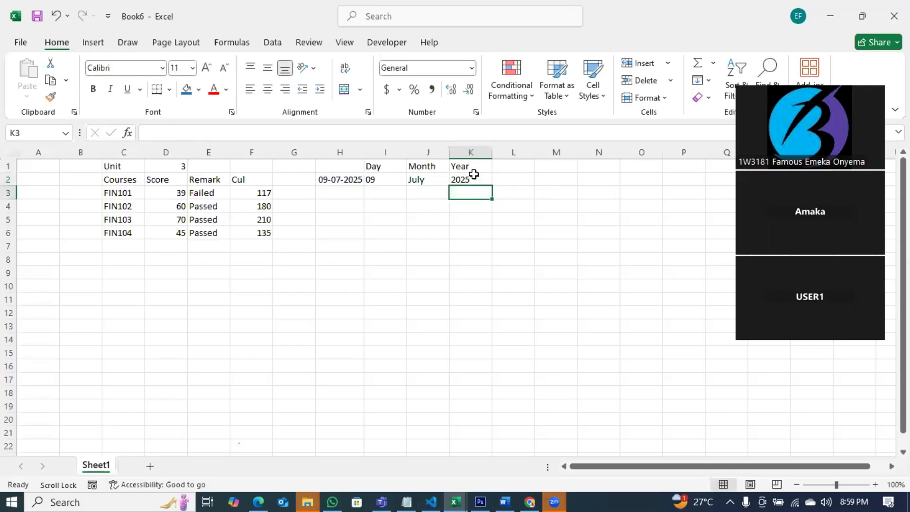
pyautogui.click(474, 179)
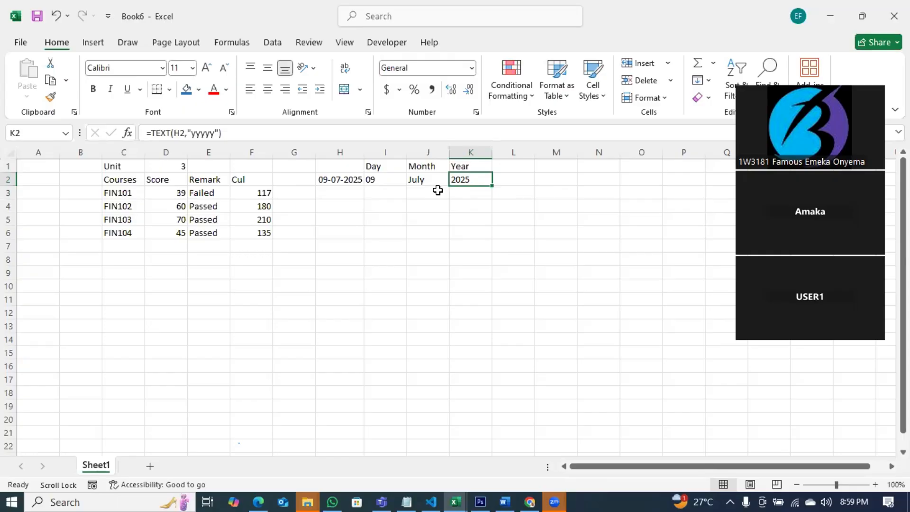
# Check the formula notes in Notepad, then return to the workbook at E10.
pyautogui.click(402, 493)
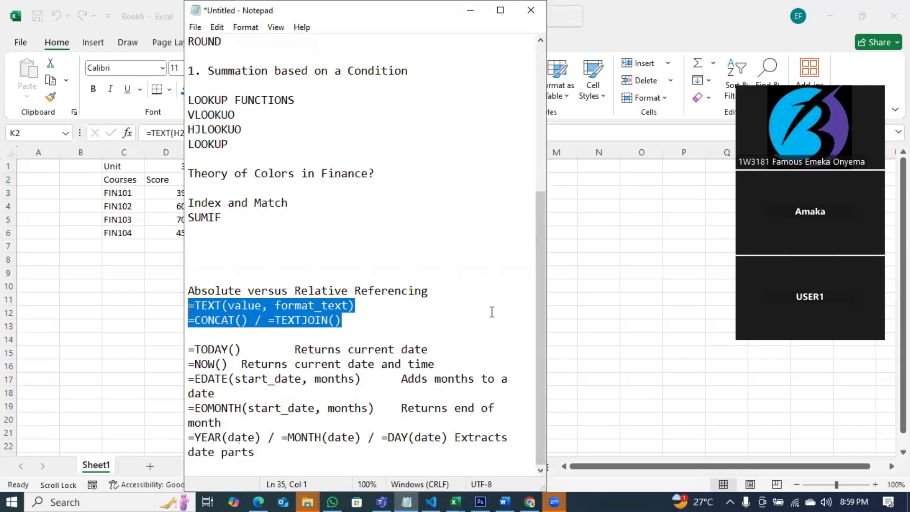
pyautogui.click(581, 308)
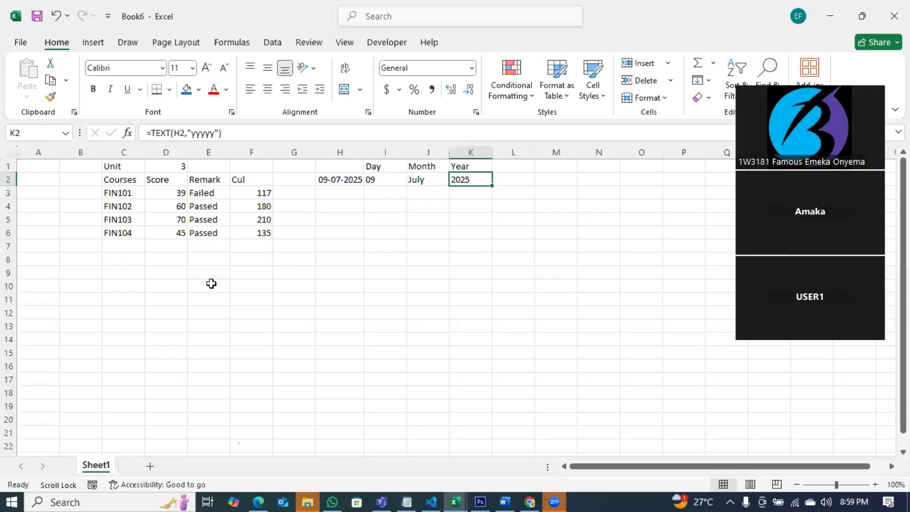
pyautogui.click(210, 283)
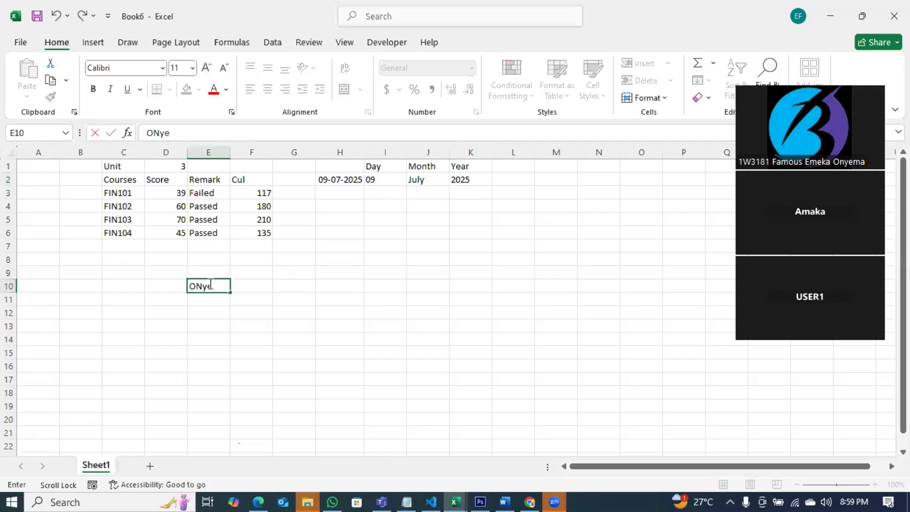
# Enter three people's surnames in E10:E12 and their first names in F10:F12.
pyautogui.press('Tab')
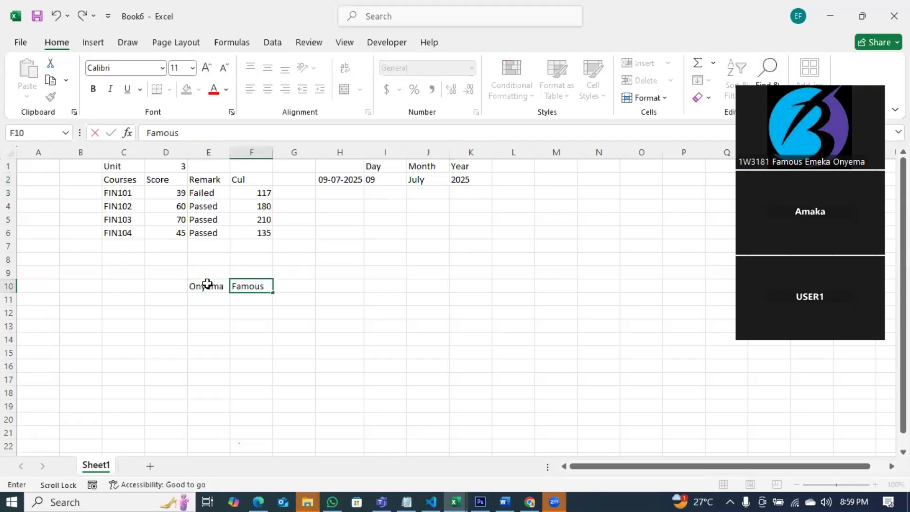
pyautogui.press('Return')
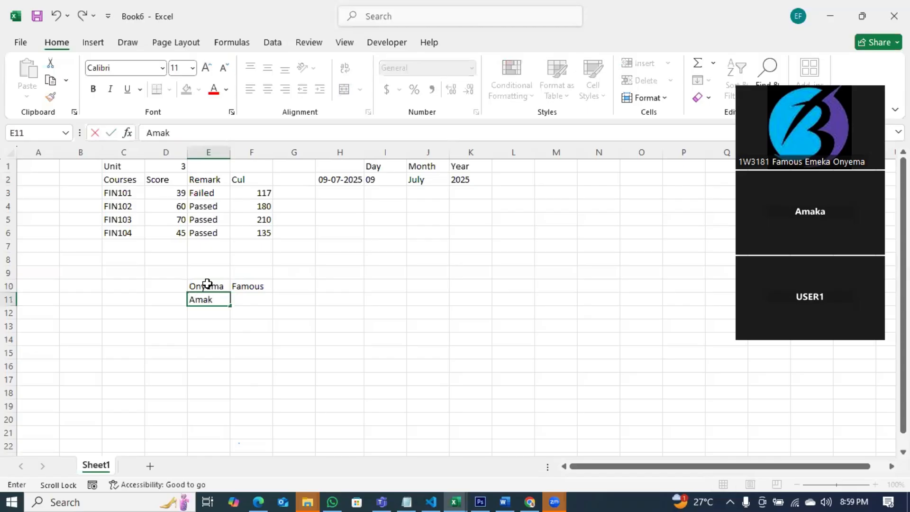
pyautogui.press('Tab')
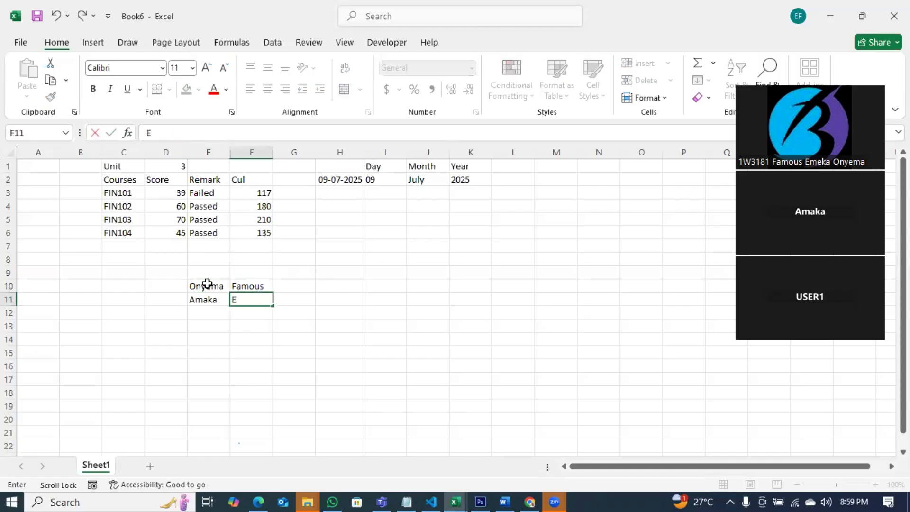
pyautogui.press('Return')
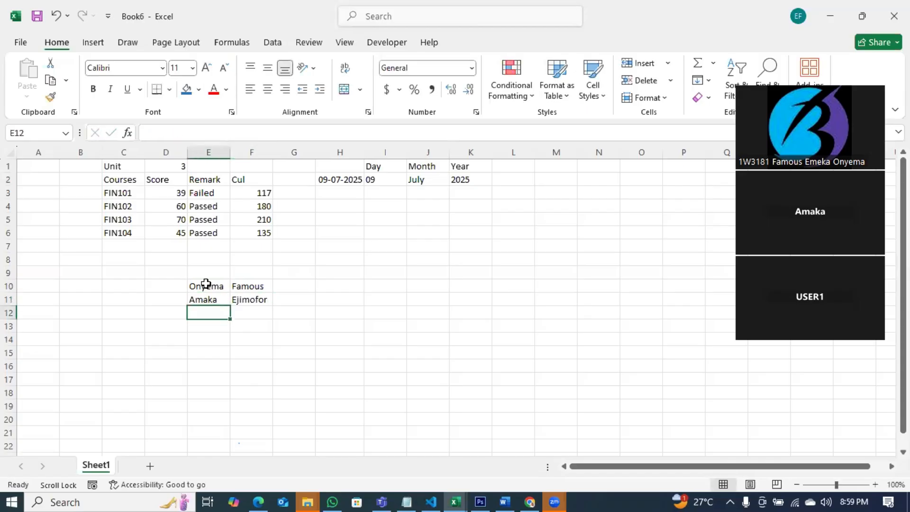
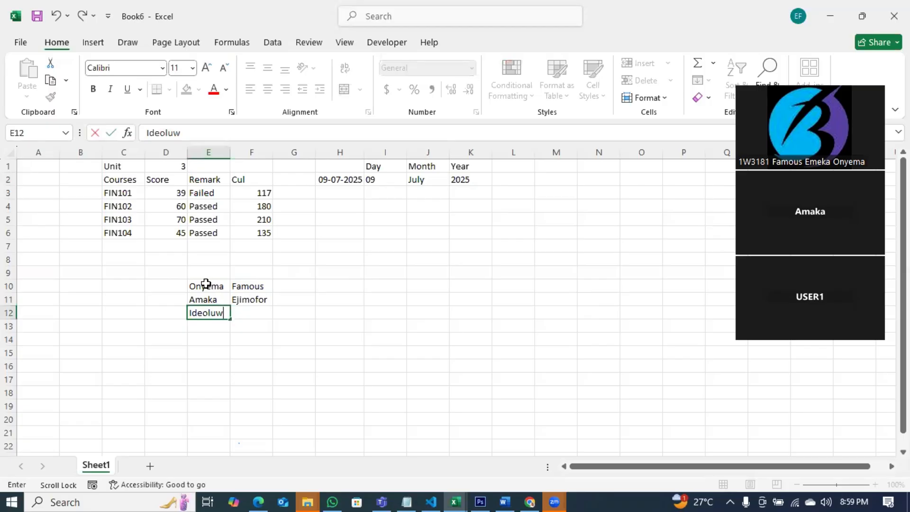
pyautogui.press('Tab')
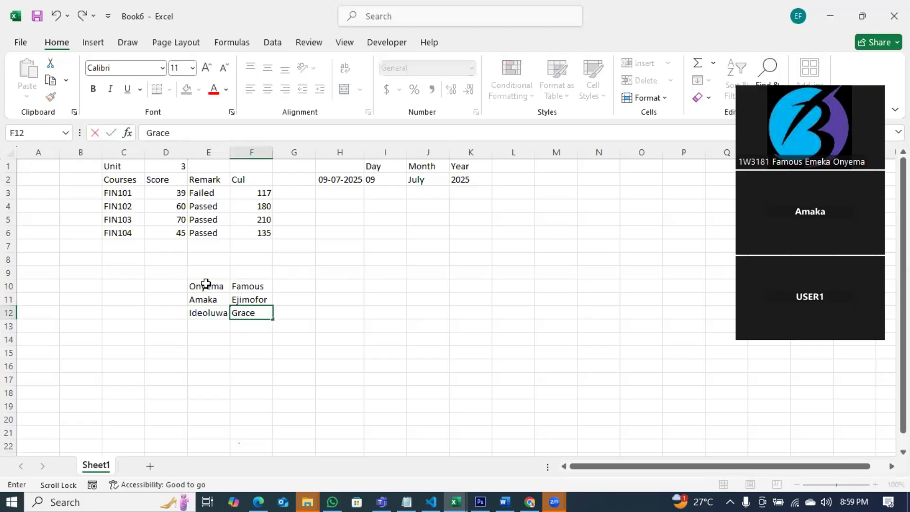
pyautogui.press('Return')
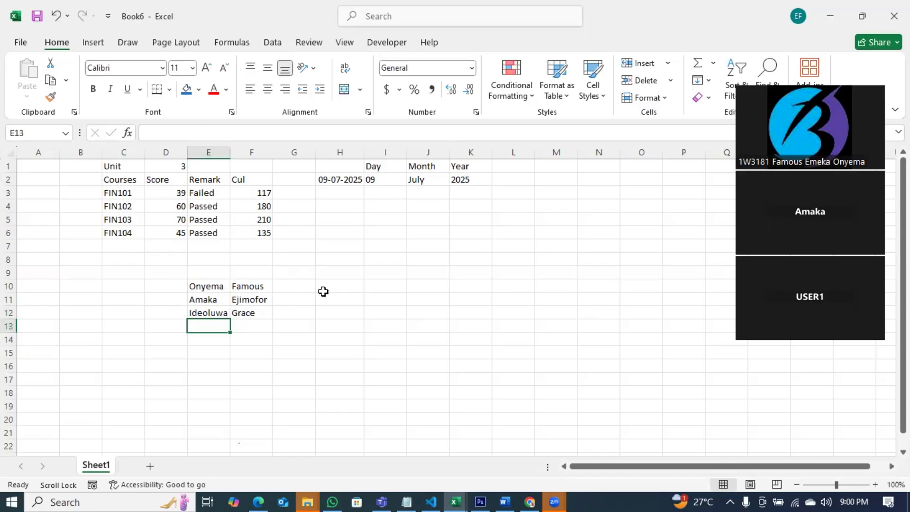
pyautogui.click(296, 283)
# Enter =CONCATENATE(E10," ",F10) in G10 to join the two name parts.
pyautogui.write('=conca')
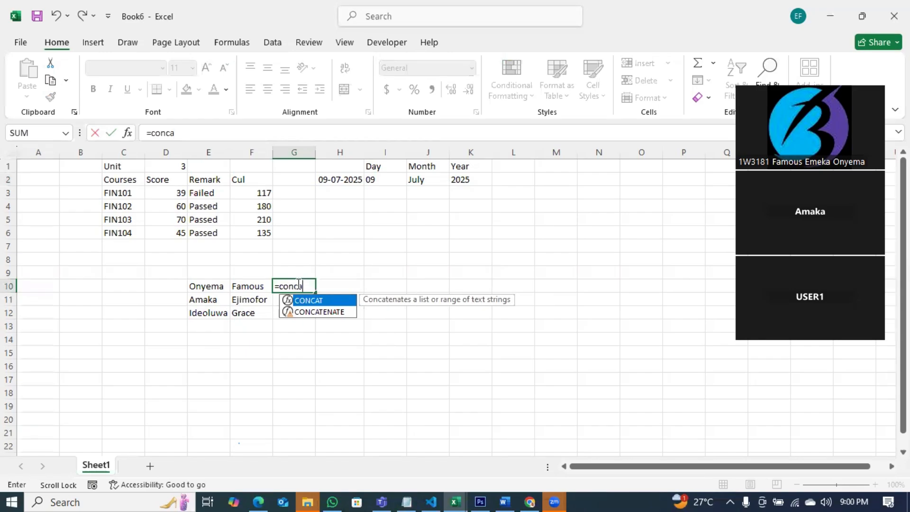
pyautogui.doubleClick(322, 312)
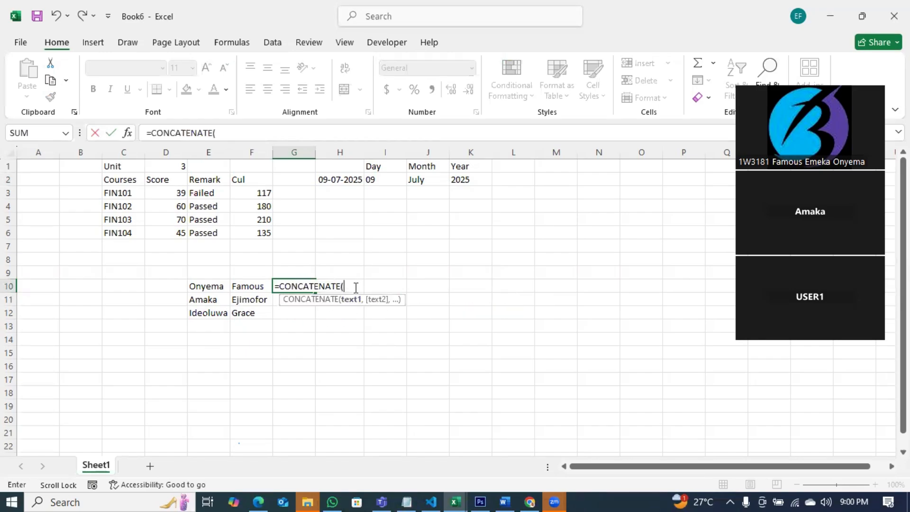
pyautogui.click(207, 286)
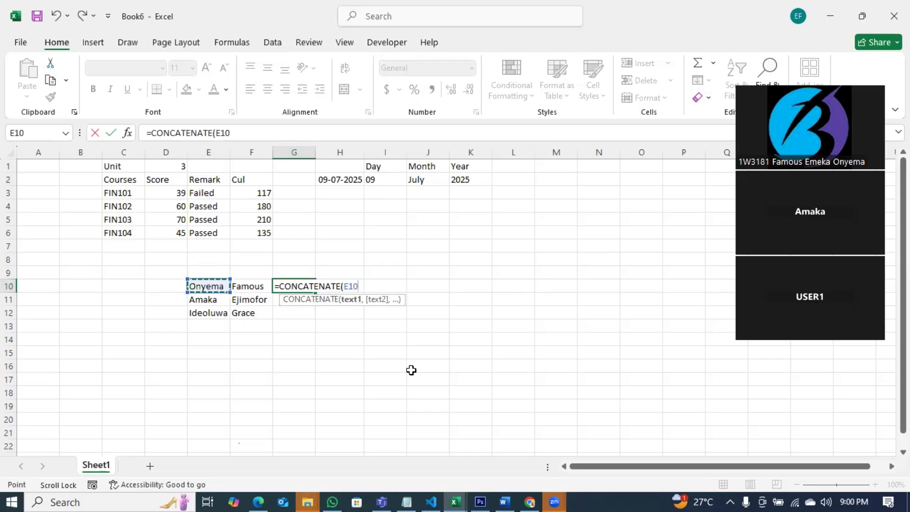
pyautogui.write(',')
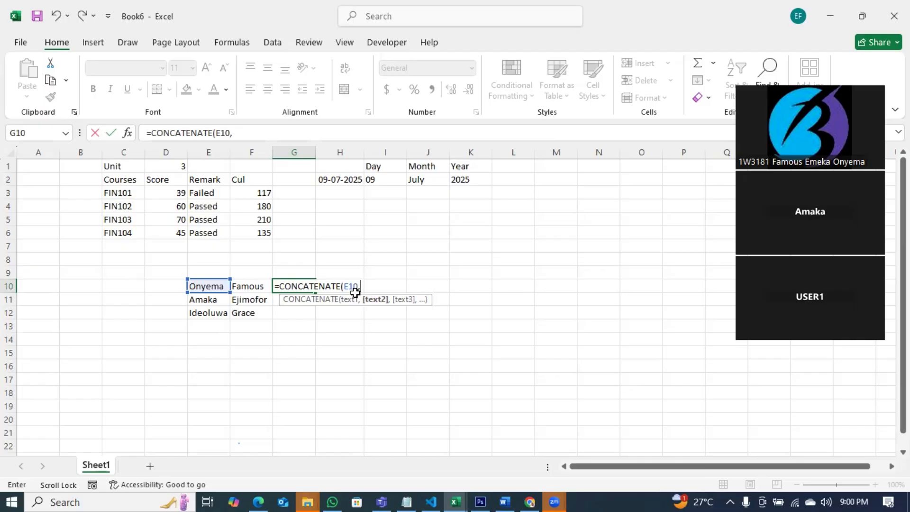
pyautogui.write('" ",')
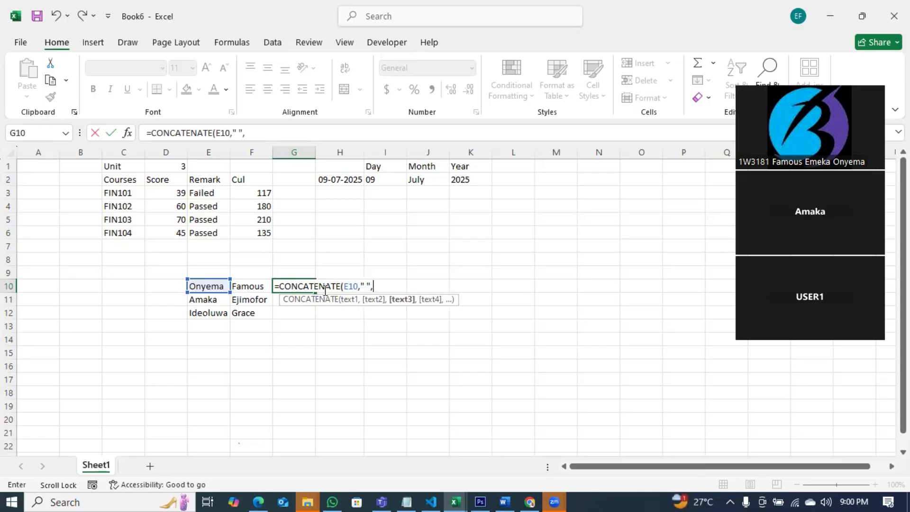
pyautogui.click(237, 284)
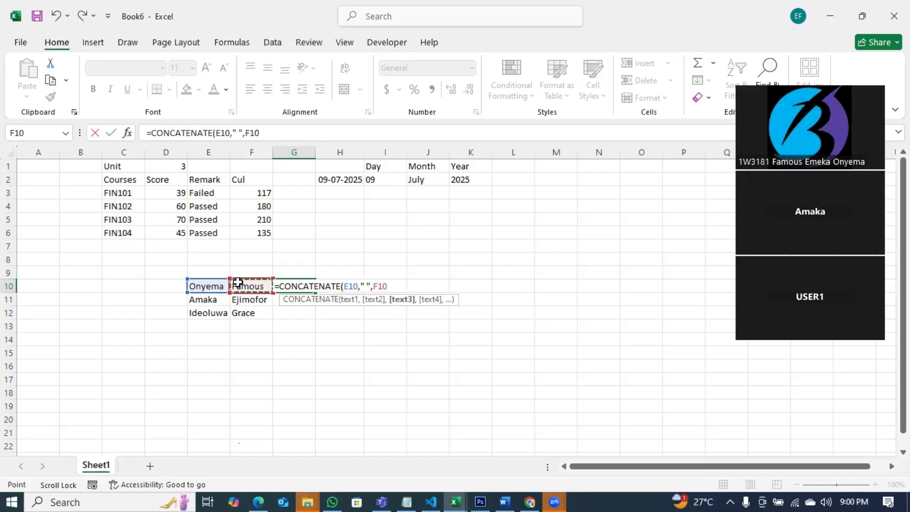
pyautogui.press('Return')
# Widen column G and fill the joining formula down to G12.
pyautogui.moveTo(314, 155); pyautogui.dragTo(347, 154)
pyautogui.click(338, 287)
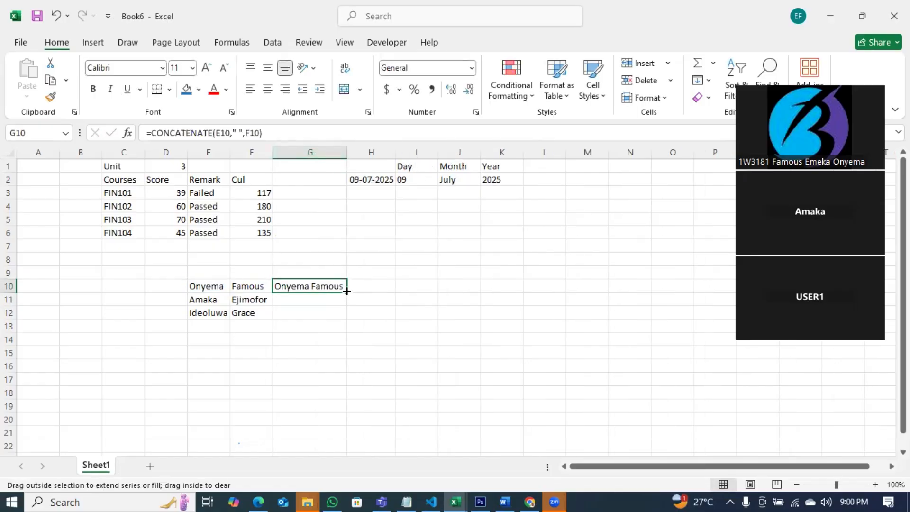
pyautogui.moveTo(346, 291); pyautogui.dragTo(307, 317)
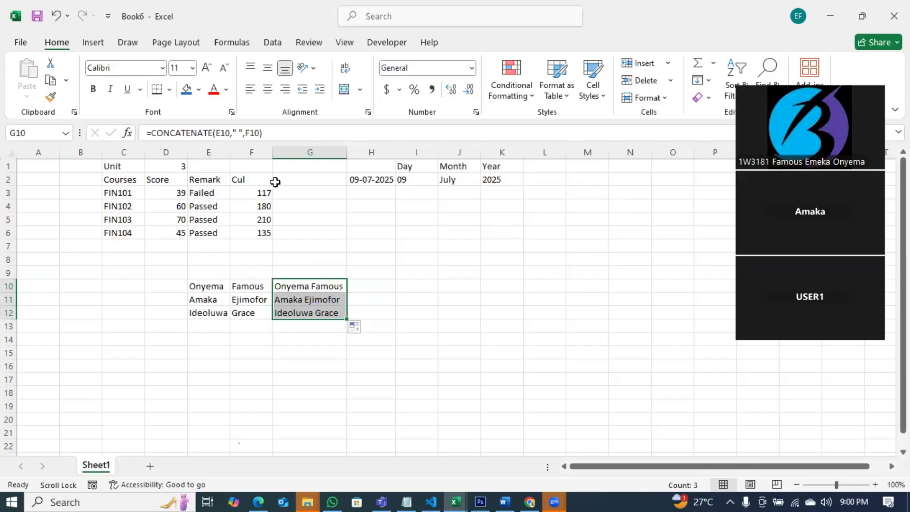
# Insert a new empty column at G, shifting the joined names right.
pyautogui.click(294, 151)
pyautogui.rightClick(294, 150)
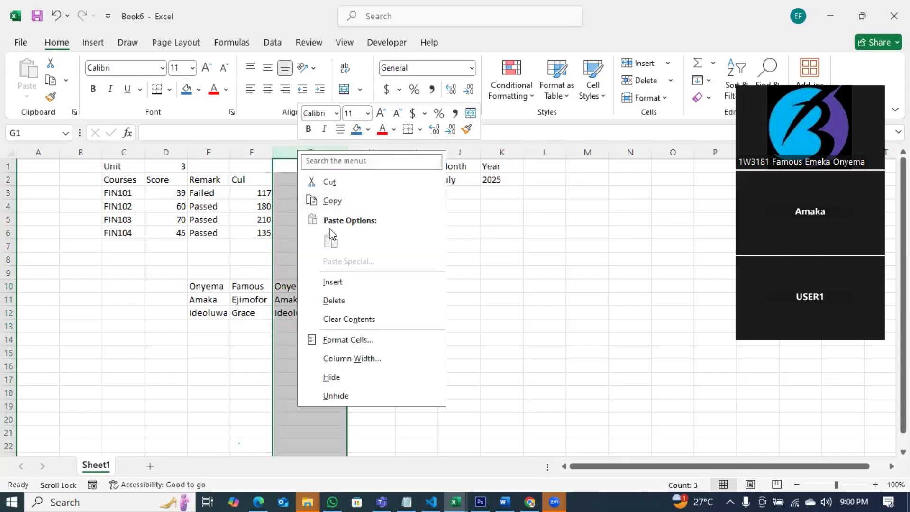
pyautogui.click(327, 283)
# Enter the genders M, F, F into G10:G12.
pyautogui.click(292, 288)
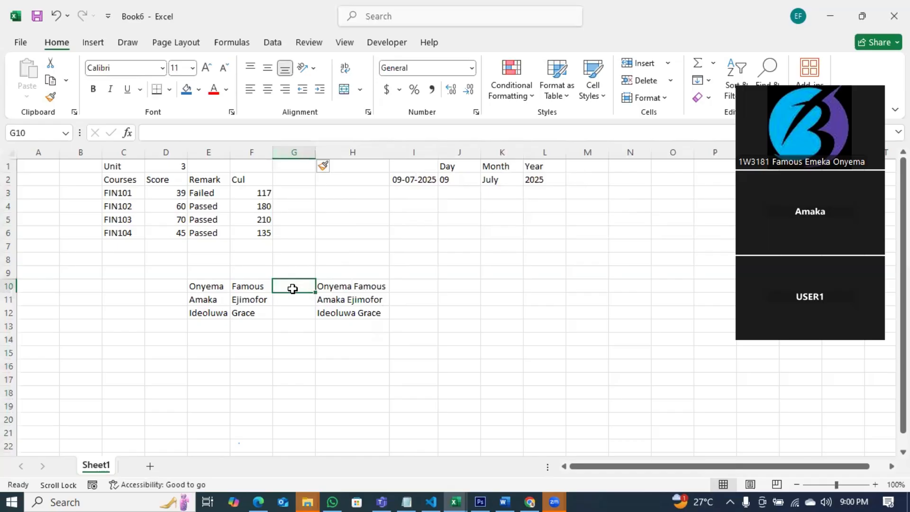
pyautogui.write('M')
pyautogui.press('Return')
pyautogui.write('F')
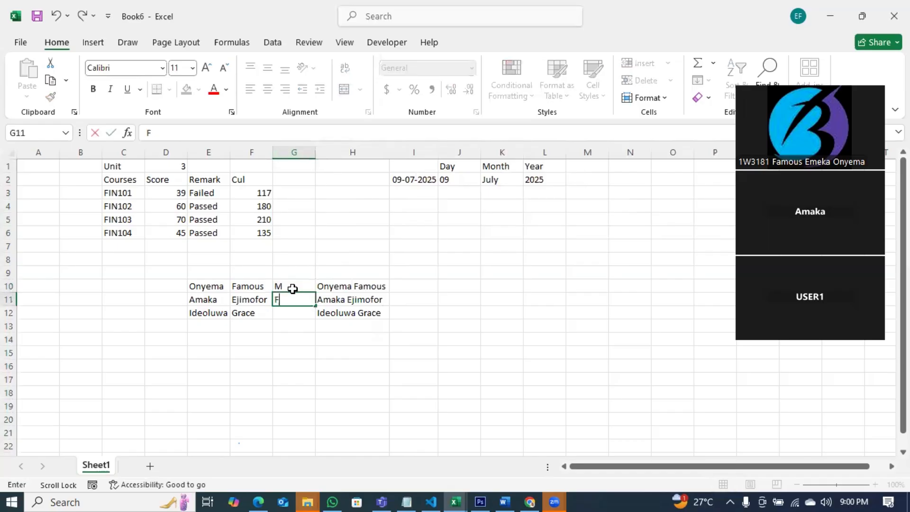
pyautogui.press('Return')
pyautogui.write('F')
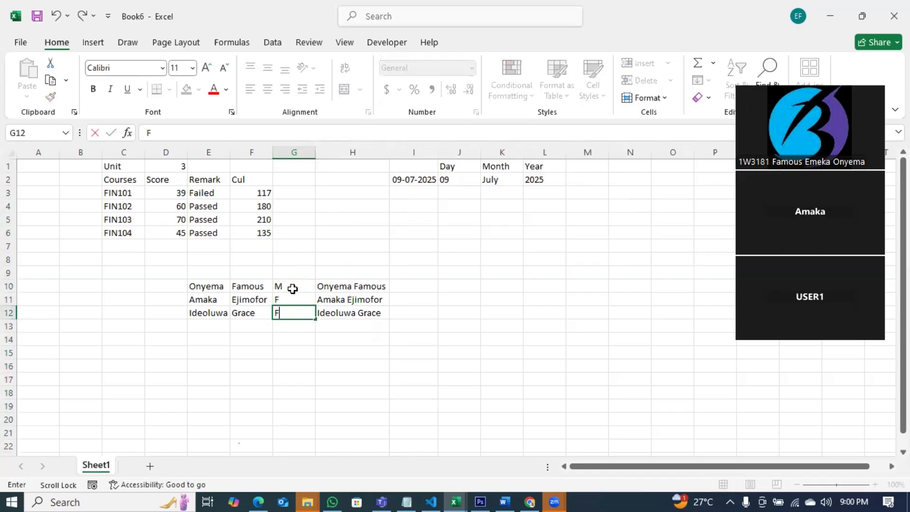
pyautogui.click(307, 350)
# Change H10's formula to =CONCATENATE(E10," ",F10,"-",G10).
pyautogui.doubleClick(349, 283)
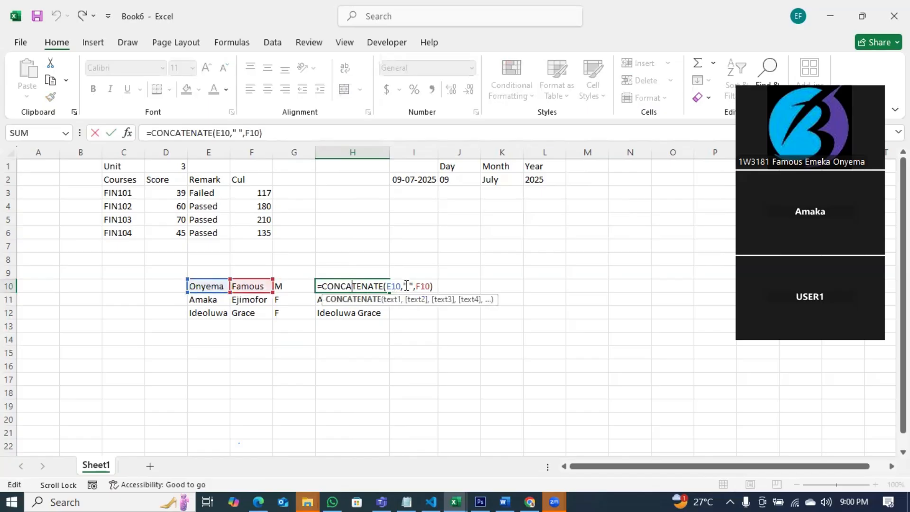
pyautogui.click(413, 285)
pyautogui.press('BackSpace')
pyautogui.press('BackSpace')
pyautogui.press('BackSpace')
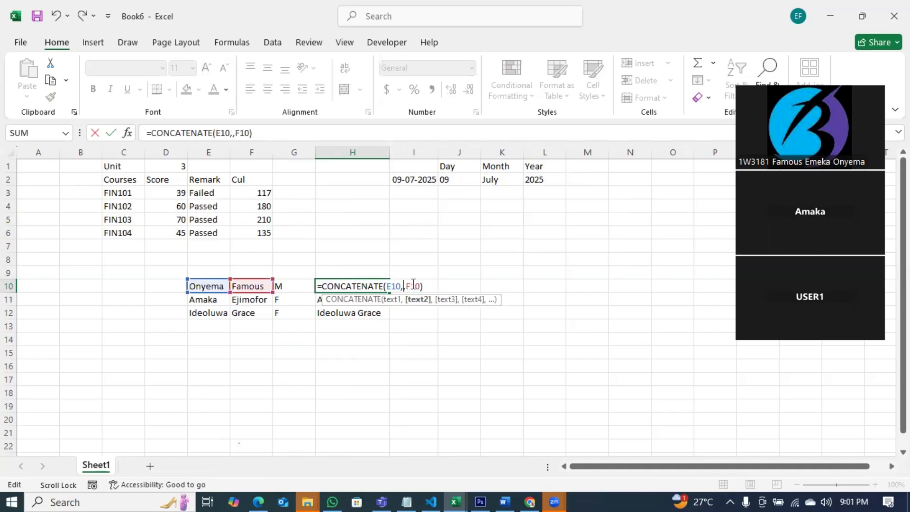
pyautogui.write('" ",F10,')
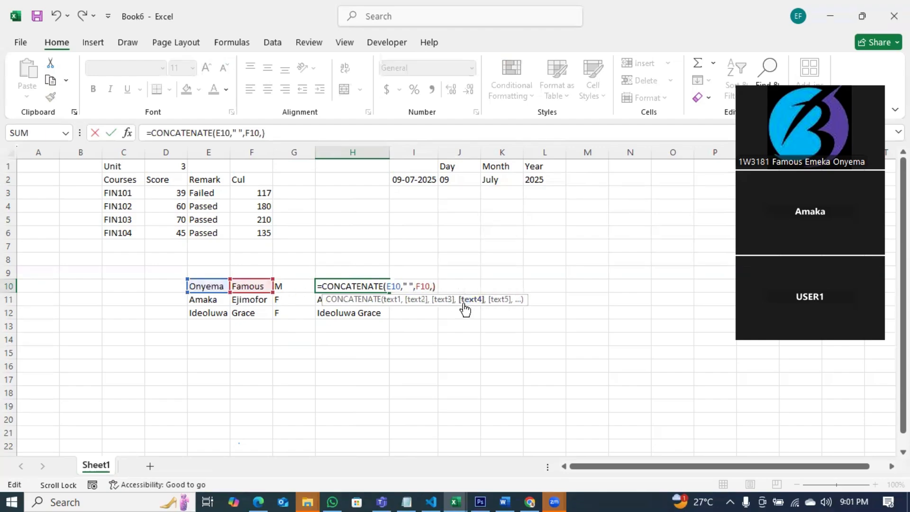
pyautogui.write('"-",')
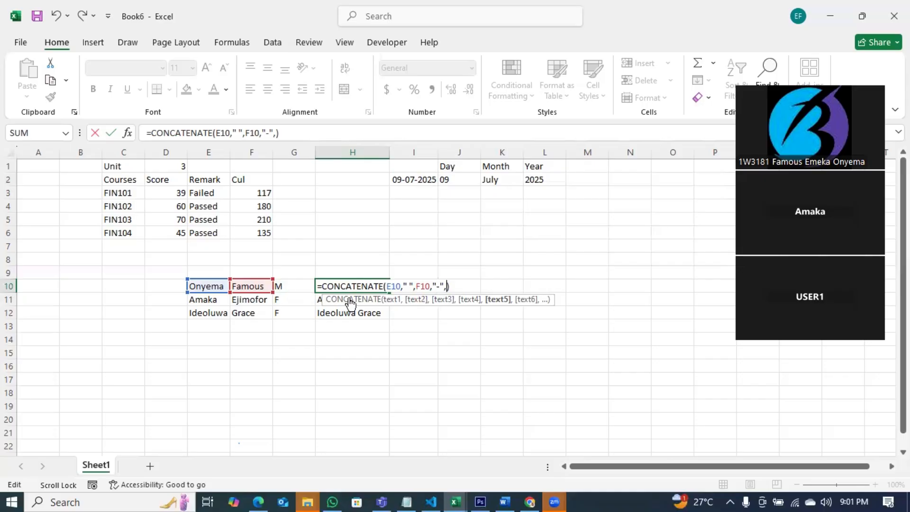
pyautogui.click(287, 287)
pyautogui.press('Return')
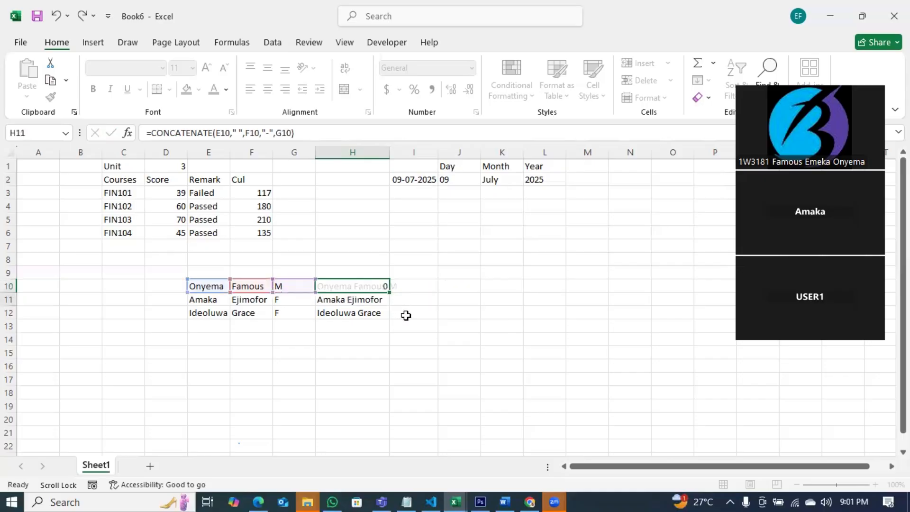
# Auto-fit column H and copy H10's formula down to H12.
pyautogui.doubleClick(390, 155)
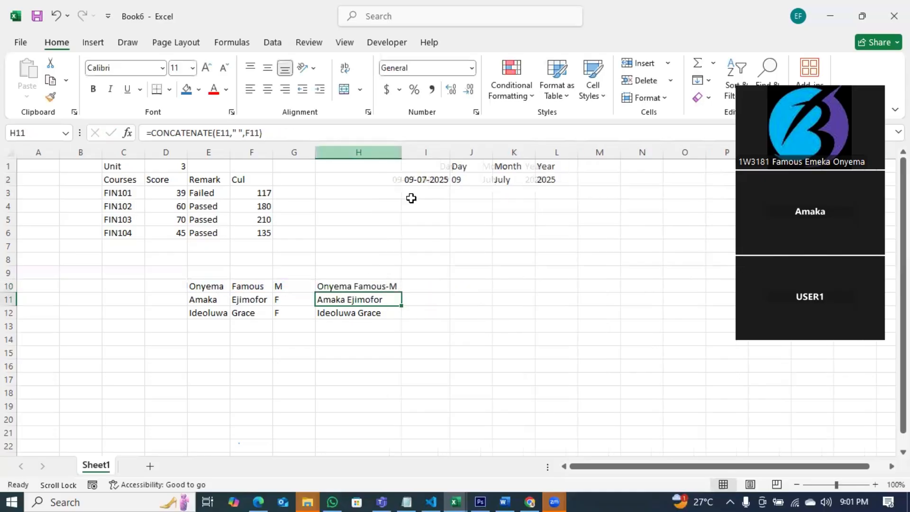
pyautogui.click(386, 287)
pyautogui.moveTo(402, 293); pyautogui.dragTo(400, 316)
# Replace the hyphen with " #" in H10's CONCATENATE formula and fill it down to H12.
pyautogui.doubleClick(394, 285)
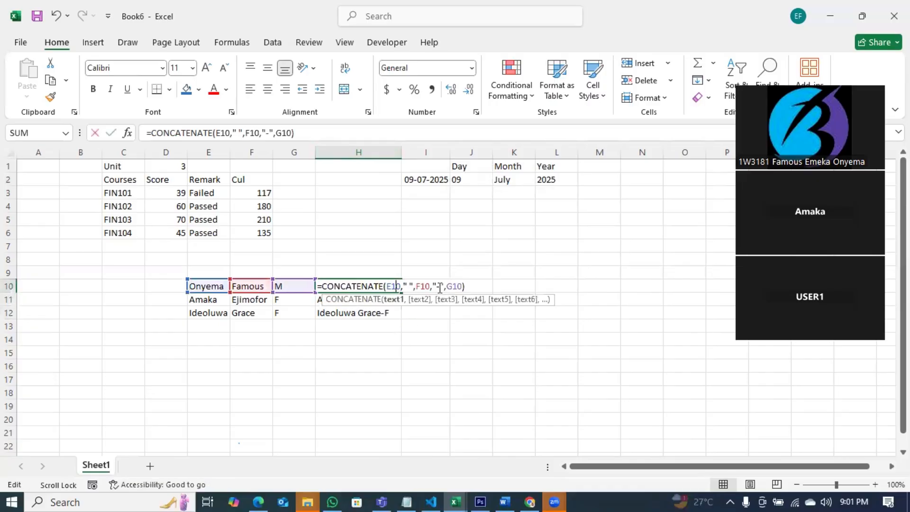
pyautogui.click(440, 285)
pyautogui.press('BackSpace')
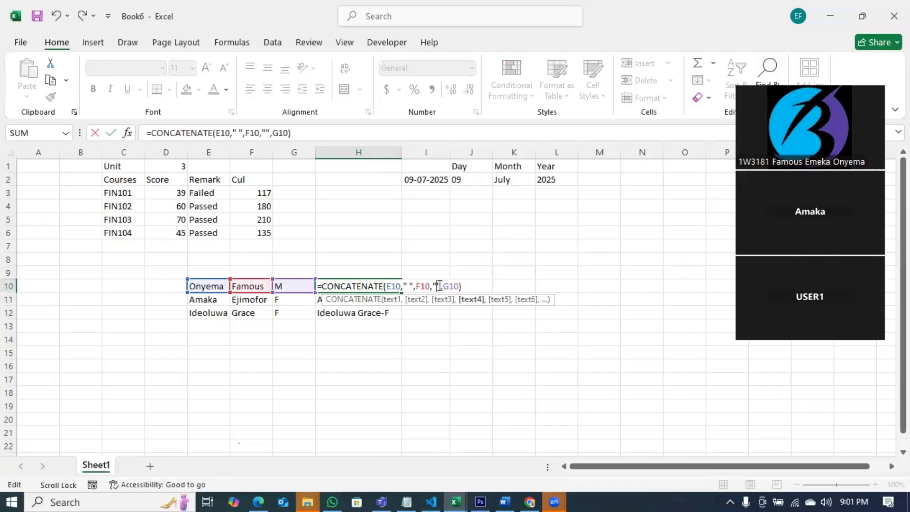
pyautogui.write('#\\')
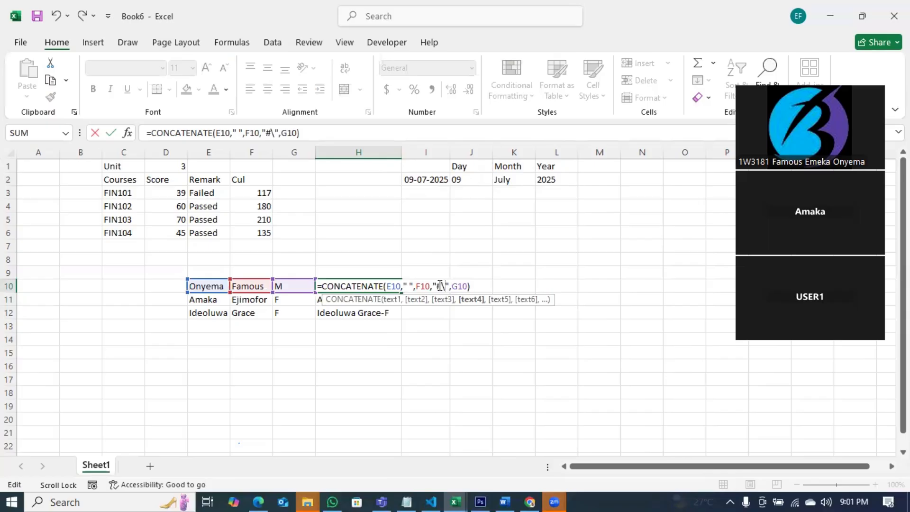
pyautogui.press('BackSpace')
pyautogui.press('Return')
pyautogui.click(378, 284)
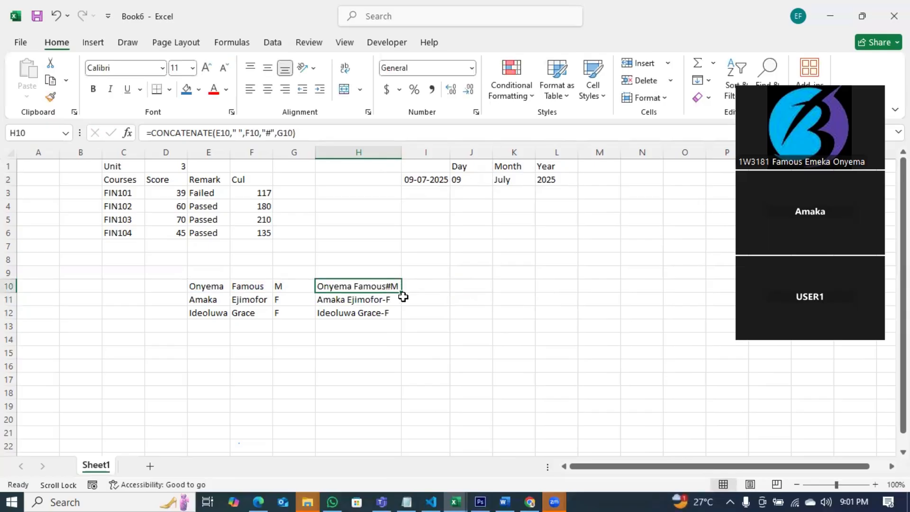
pyautogui.doubleClick(387, 285)
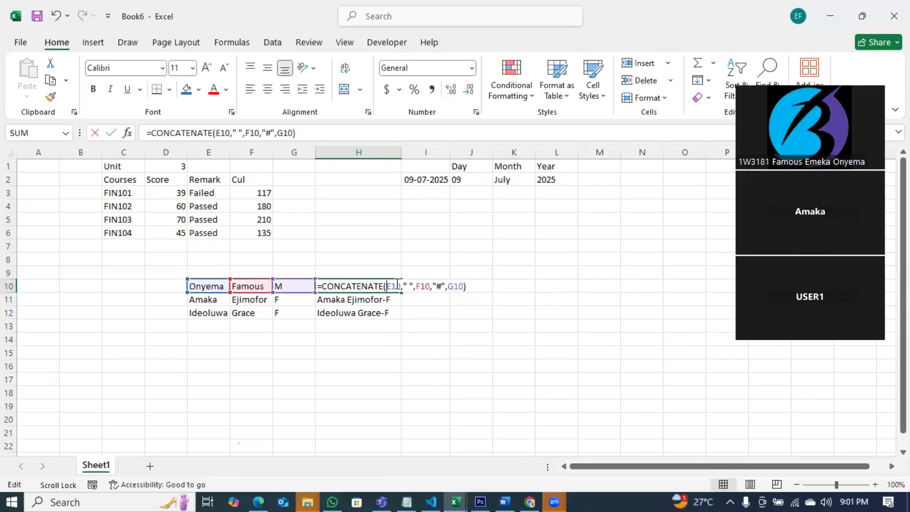
pyautogui.click(441, 285)
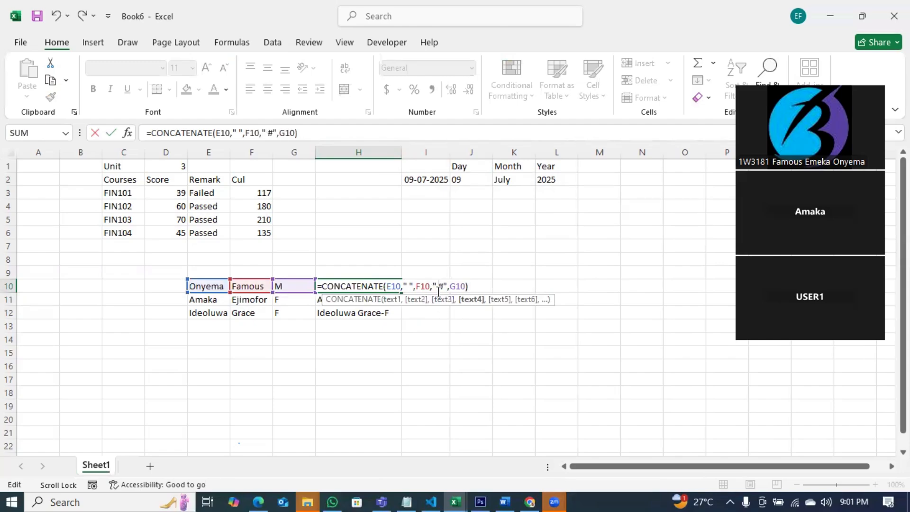
pyautogui.press('Return')
pyautogui.click(397, 288)
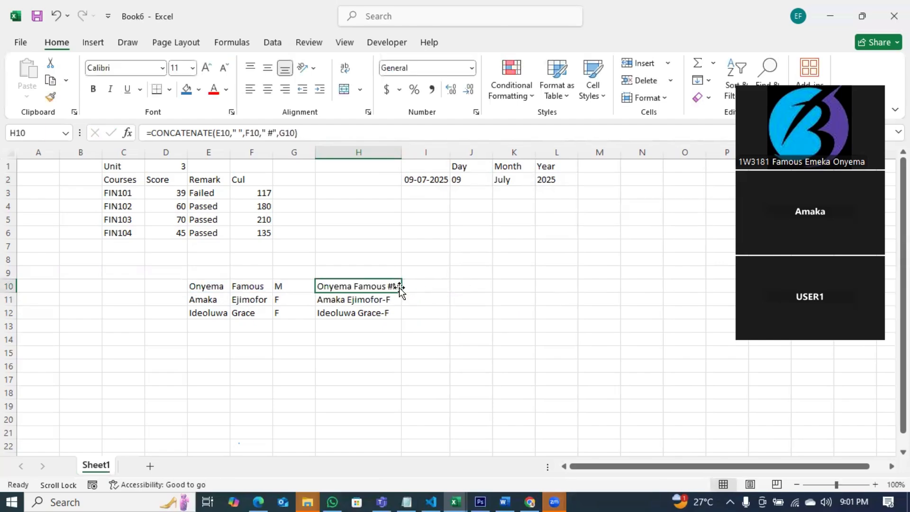
pyautogui.doubleClick(402, 293)
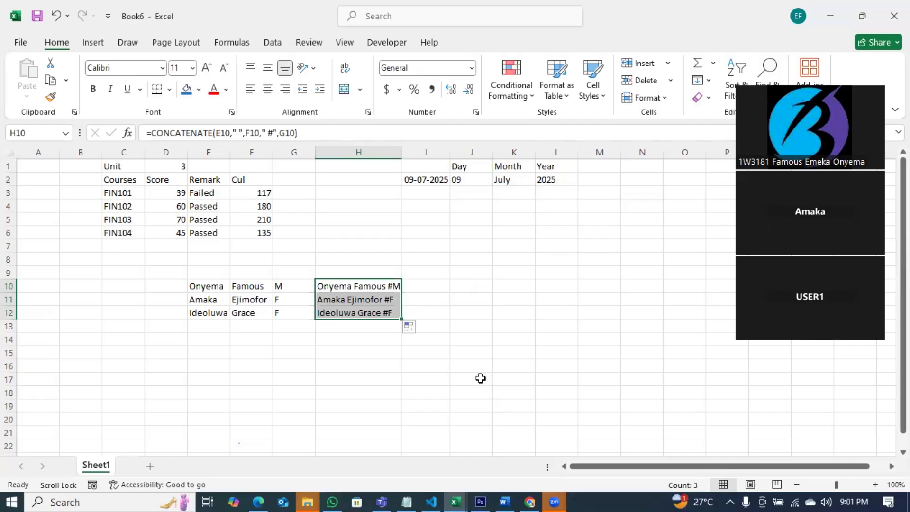
# Enter =TEXTJOIN(" ",E10,F10,G10) in I10, which returns #VALUE!
pyautogui.click(434, 290)
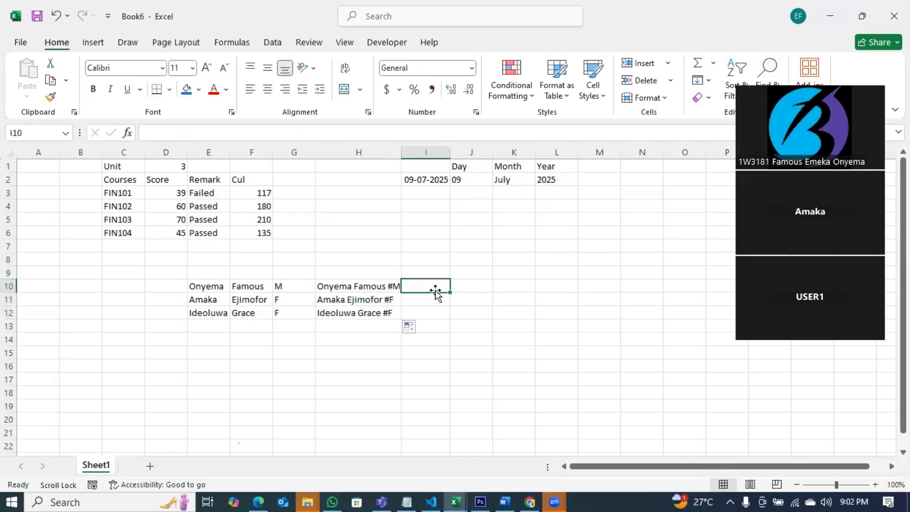
pyautogui.write('=text')
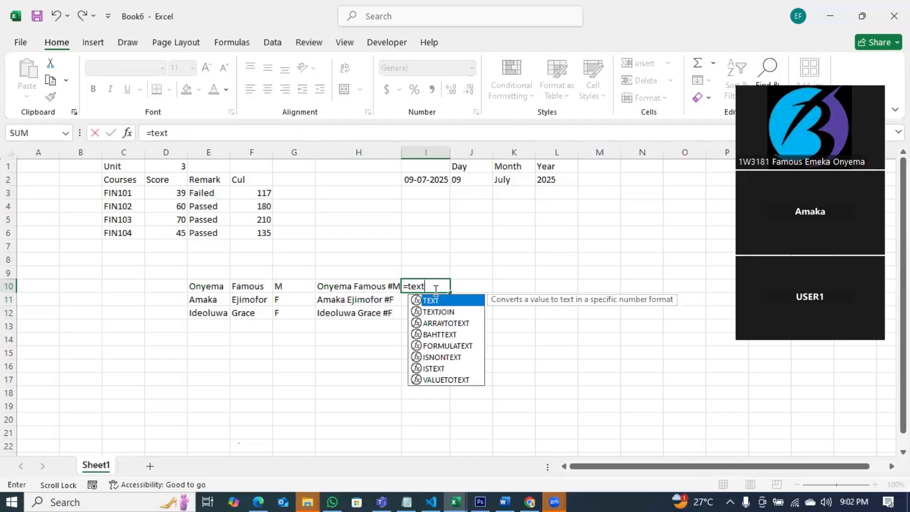
pyautogui.write('j')
pyautogui.press('Tab')
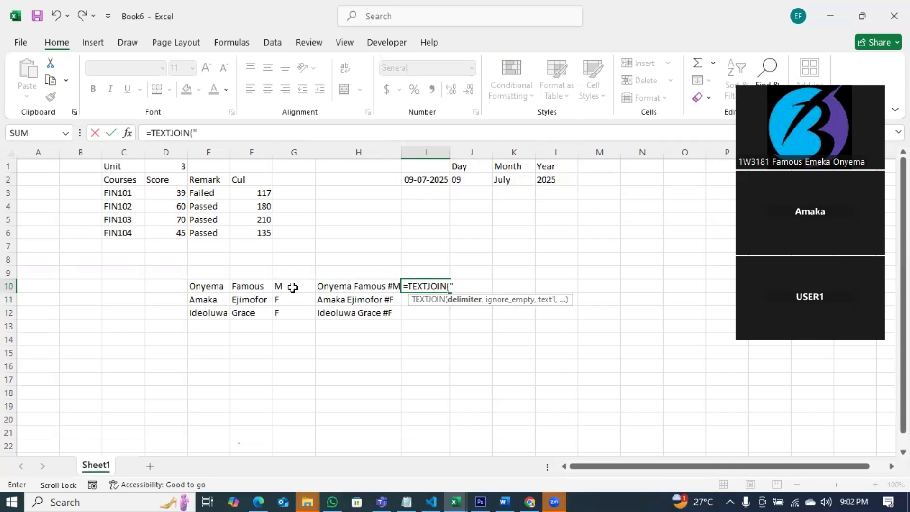
pyautogui.write('" ",')
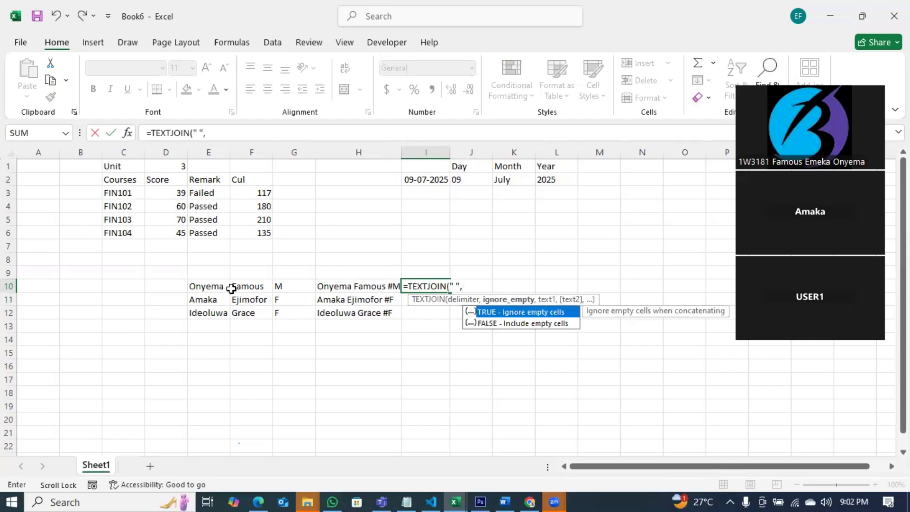
pyautogui.click(212, 284)
pyautogui.write(',')
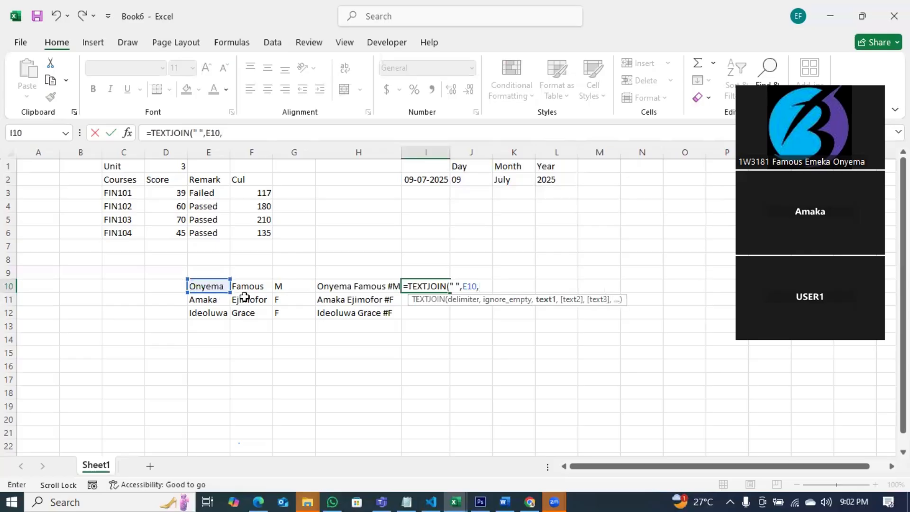
pyautogui.click(257, 287)
pyautogui.write(',')
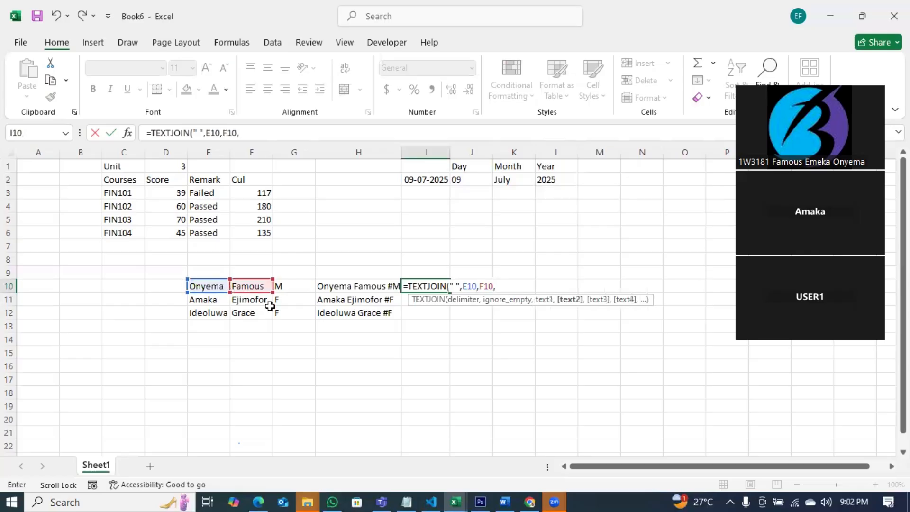
pyautogui.click(289, 284)
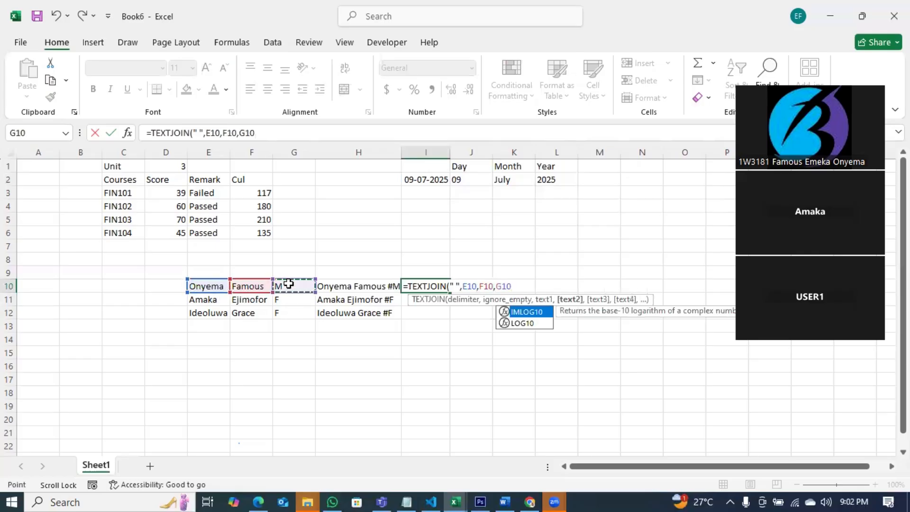
pyautogui.press('Return')
# Strip I10's formula back to =TEXTJOIN(" ", removing the cell references.
pyautogui.click(447, 286)
pyautogui.doubleClick(448, 287)
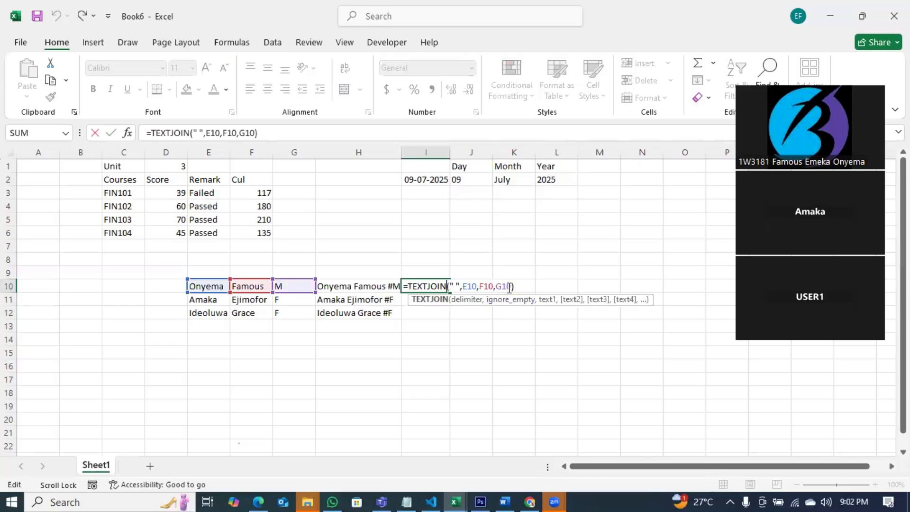
pyautogui.press('BackSpace')
pyautogui.press('BackSpace')
pyautogui.press('BackSpace')
pyautogui.press('BackSpace')
pyautogui.press('BackSpace')
pyautogui.press('BackSpace')
pyautogui.press('BackSpace')
pyautogui.press('BackSpace')
pyautogui.press('BackSpace')
pyautogui.press('BackSpace')
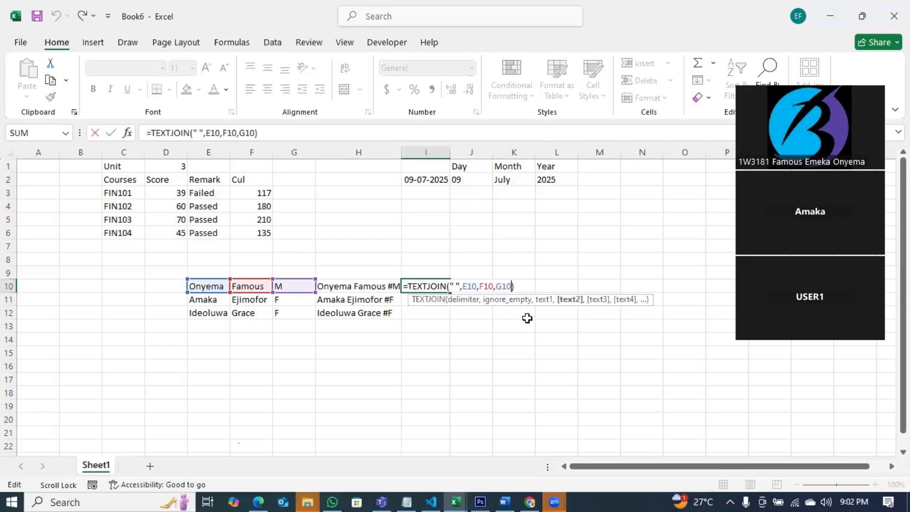
pyautogui.press('BackSpace')
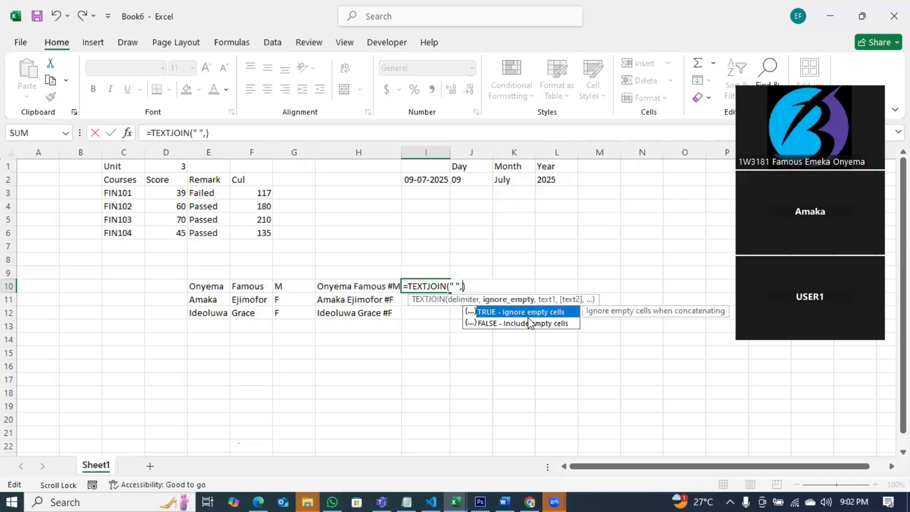
# Complete =TEXTJOIN(" ",FALSE,E10,F10,G10) in I10 and auto-fit column I.
pyautogui.doubleClick(498, 327)
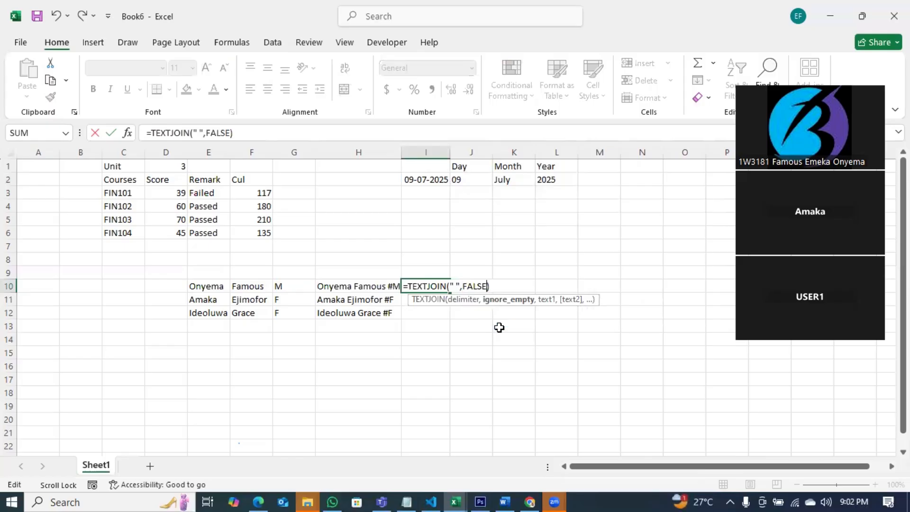
pyautogui.write(',')
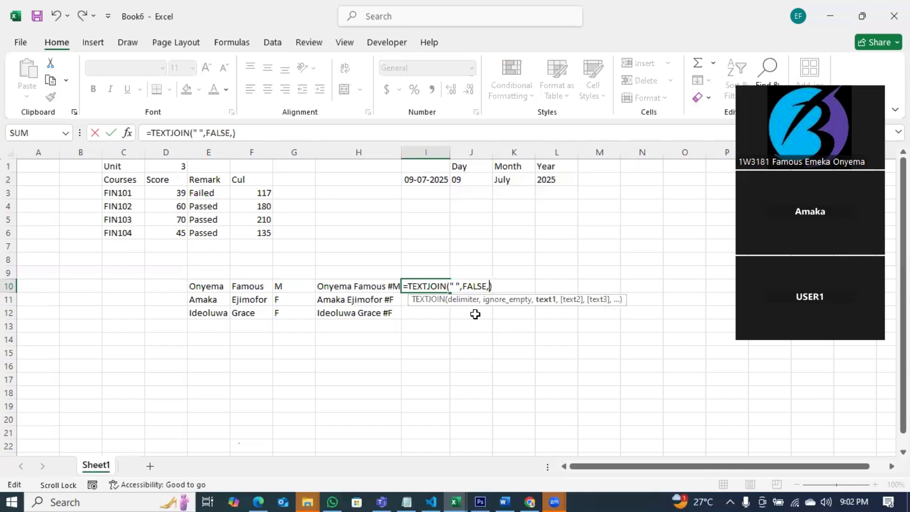
pyautogui.click(212, 287)
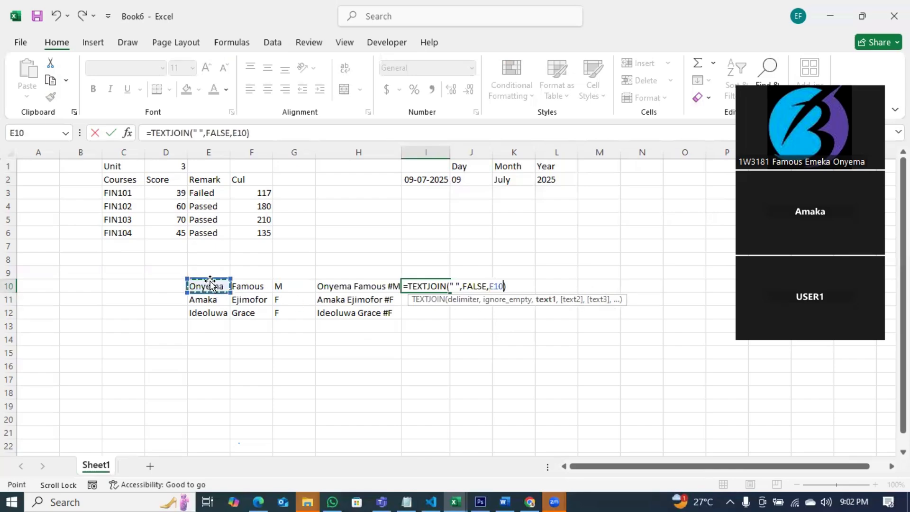
pyautogui.write(',')
pyautogui.click(249, 288)
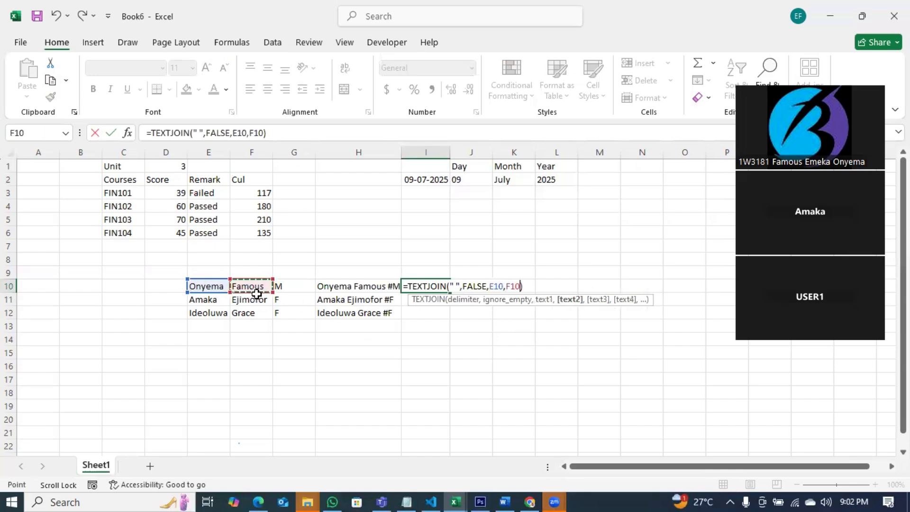
pyautogui.write(',')
pyautogui.click(301, 287)
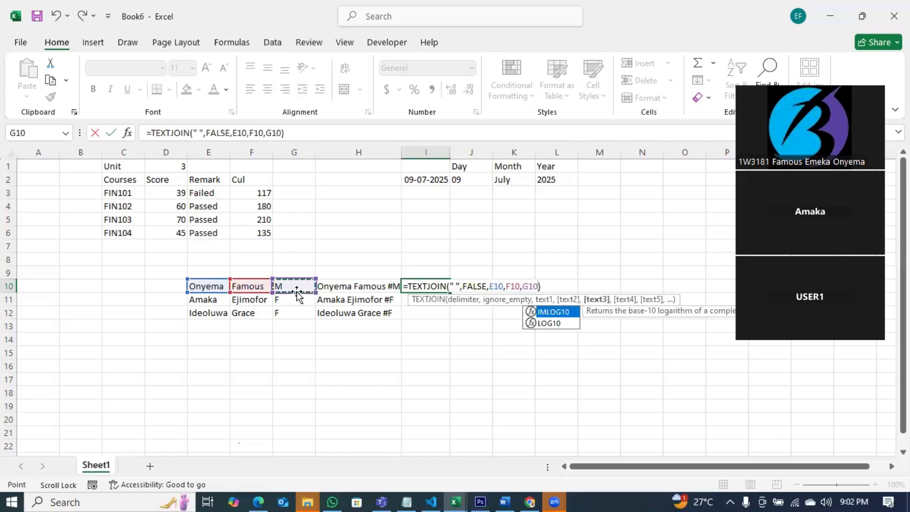
pyautogui.press('Return')
pyautogui.doubleClick(449, 152)
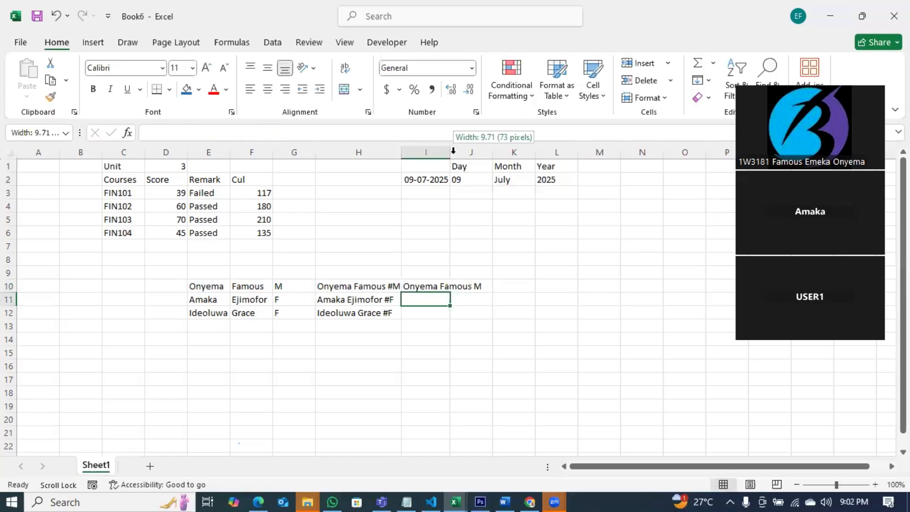
# Add a "#" argument before G10 in I10's TEXTJOIN, then bring up the Notepad notes.
pyautogui.click(462, 283)
pyautogui.doubleClick(500, 286)
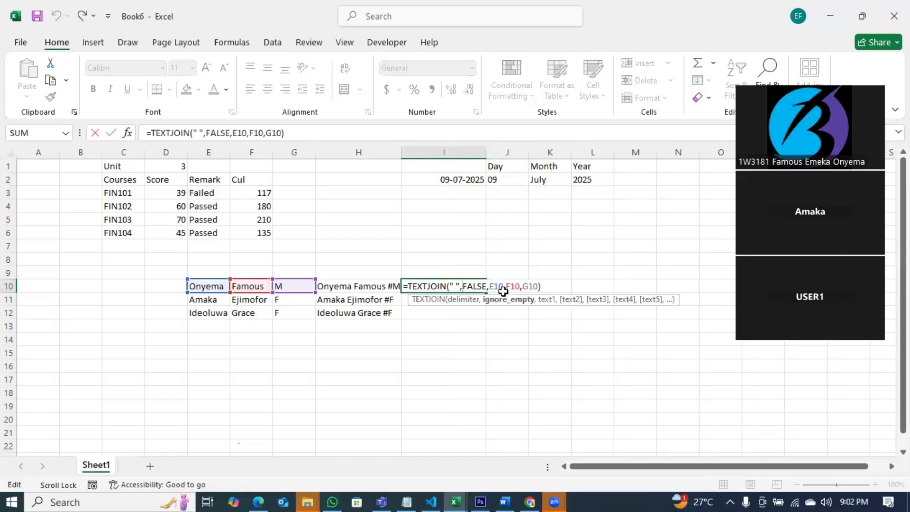
pyautogui.click(521, 288)
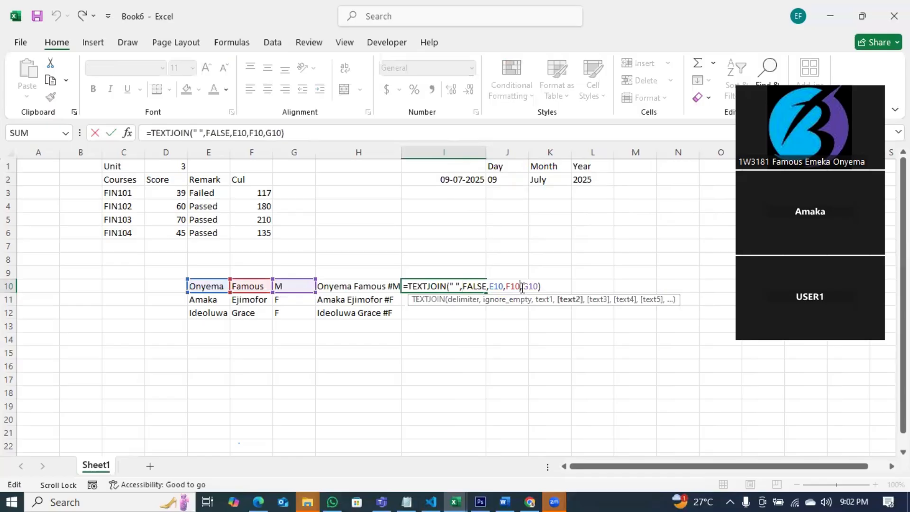
pyautogui.press('Right')
pyautogui.write('"')
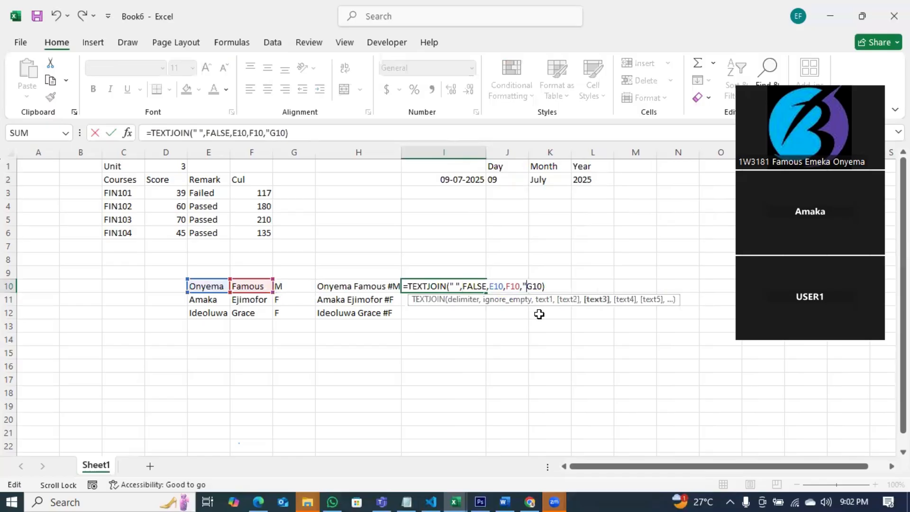
pyautogui.write('#",')
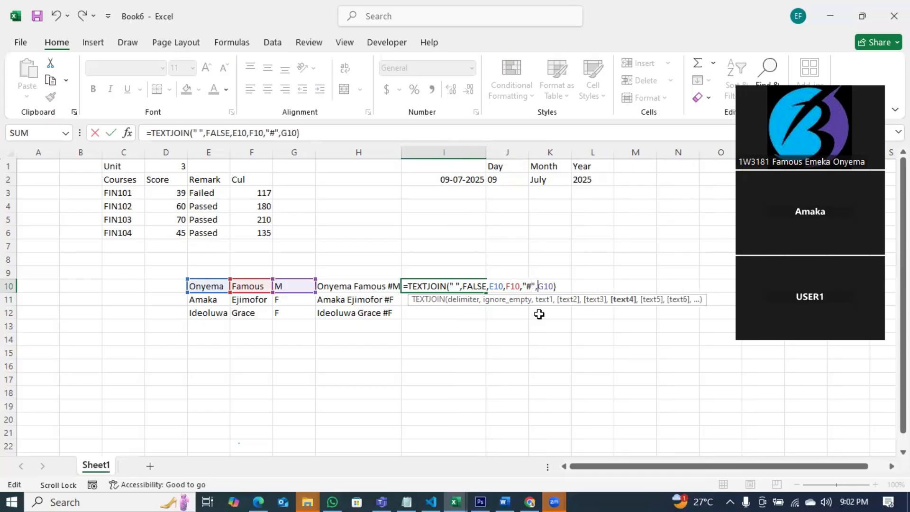
pyautogui.press('Return')
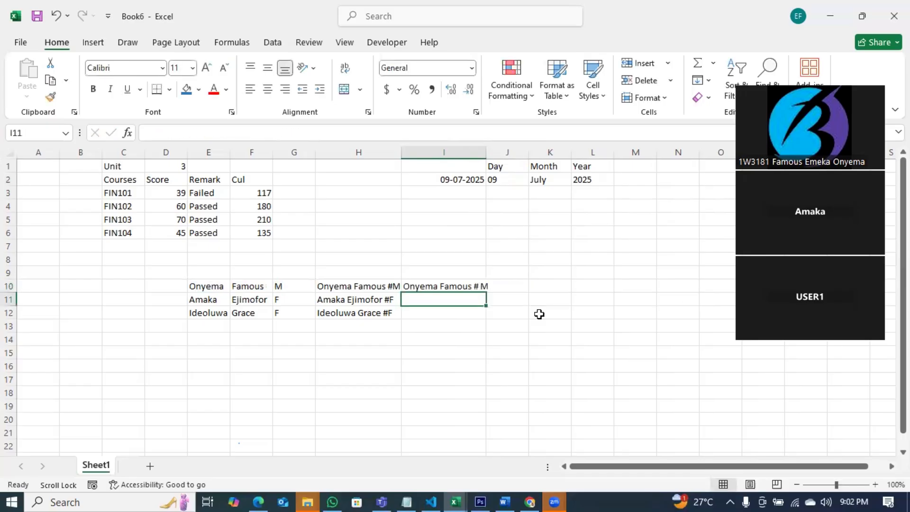
pyautogui.click(472, 285)
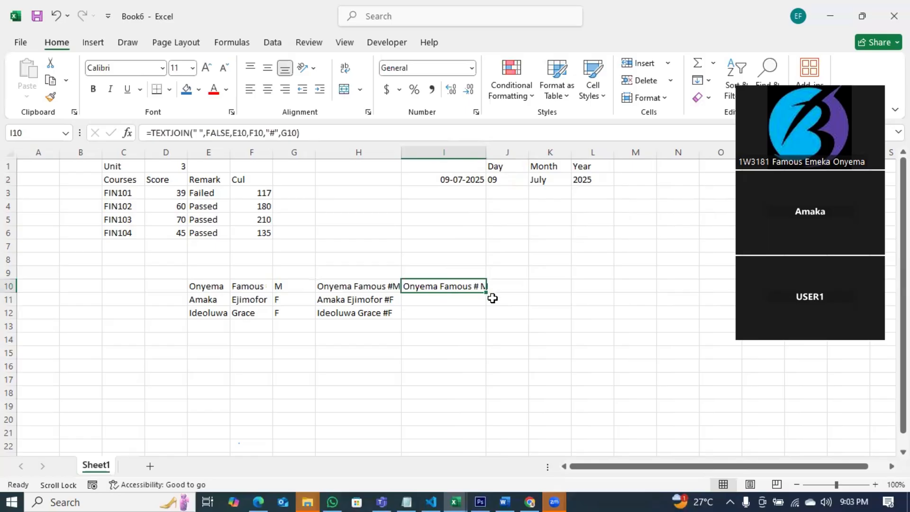
pyautogui.click(406, 501)
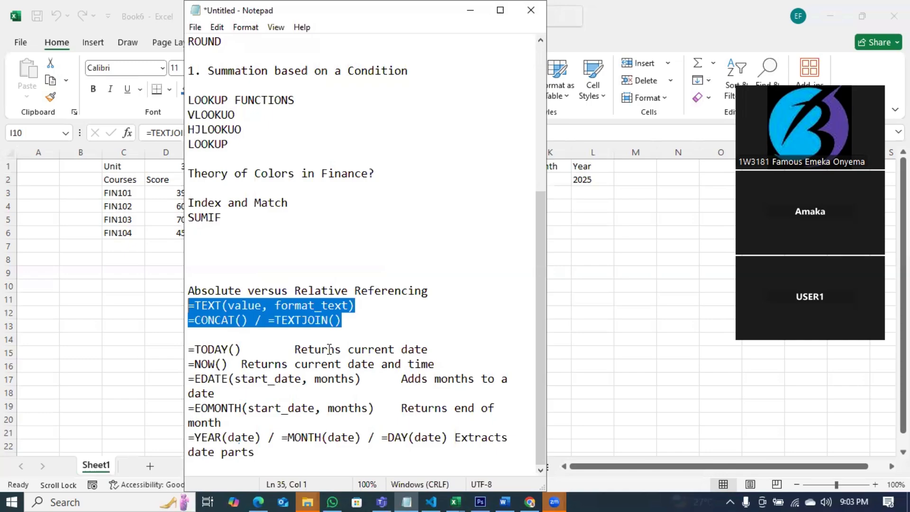
# Enter =CONCAT(E10," ",F10) in J10 to join first name and surname, then auto-fit column J.
pyautogui.hotkey('alt', 'Tab')
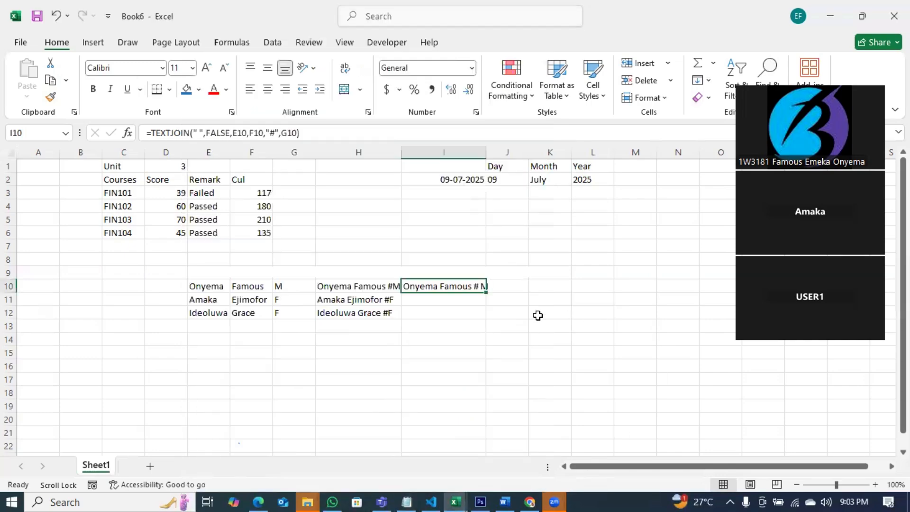
pyautogui.click(510, 283)
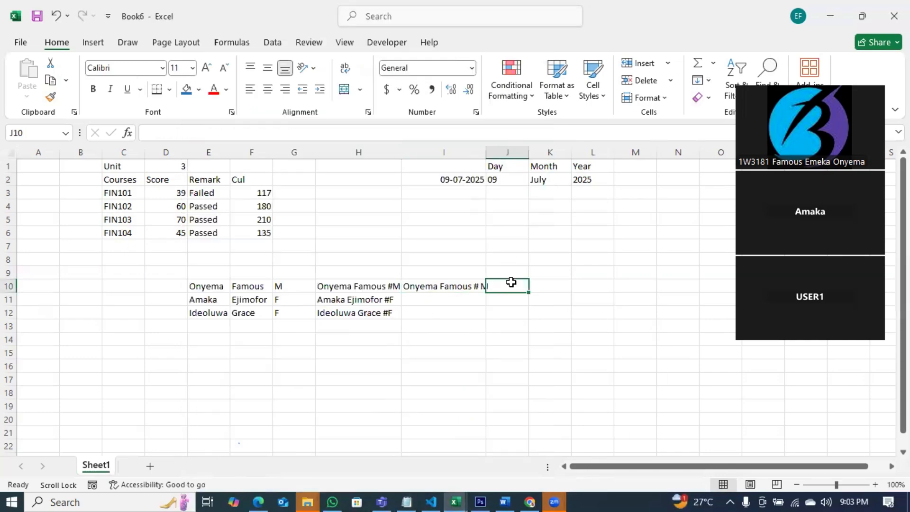
pyautogui.write('=cpo')
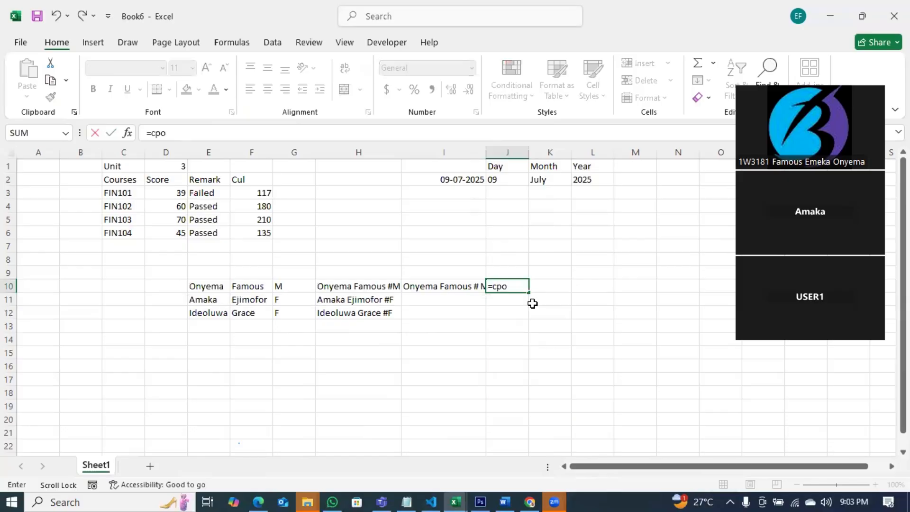
pyautogui.write('nc')
pyautogui.press('BackSpace')
pyautogui.press('BackSpace')
pyautogui.press('BackSpace')
pyautogui.press('BackSpace')
pyautogui.write('o')
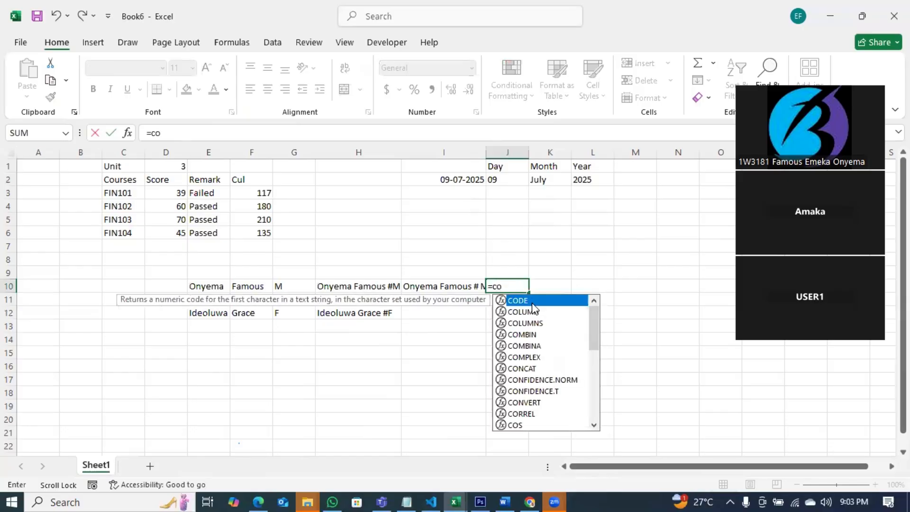
pyautogui.write('nc')
pyautogui.press('Tab')
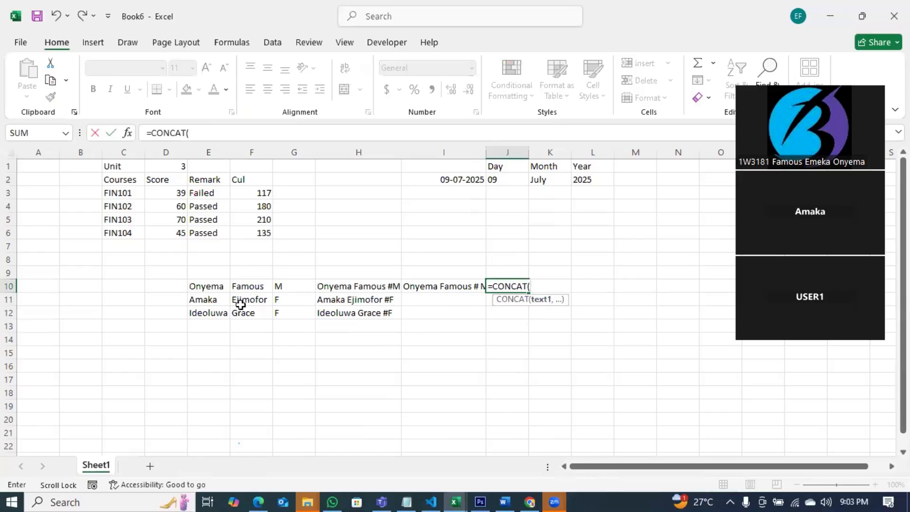
pyautogui.click(209, 287)
pyautogui.write(',')
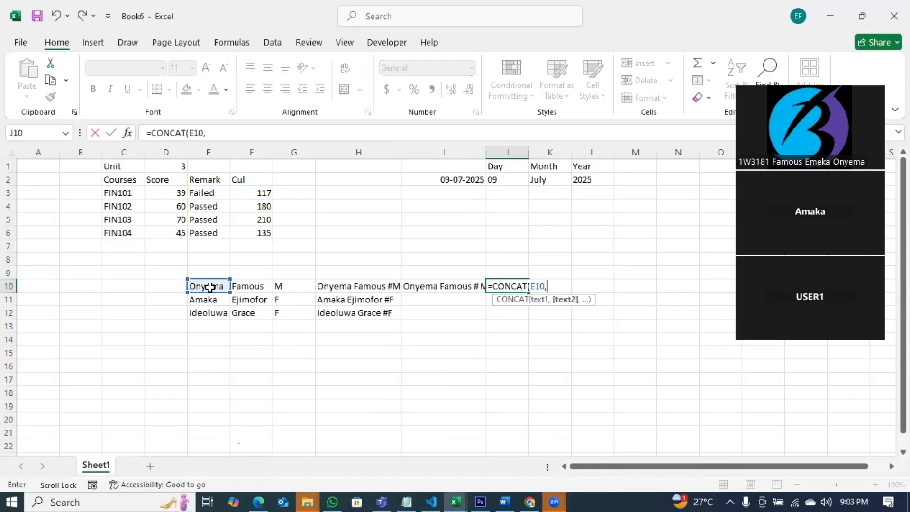
pyautogui.write('" ",')
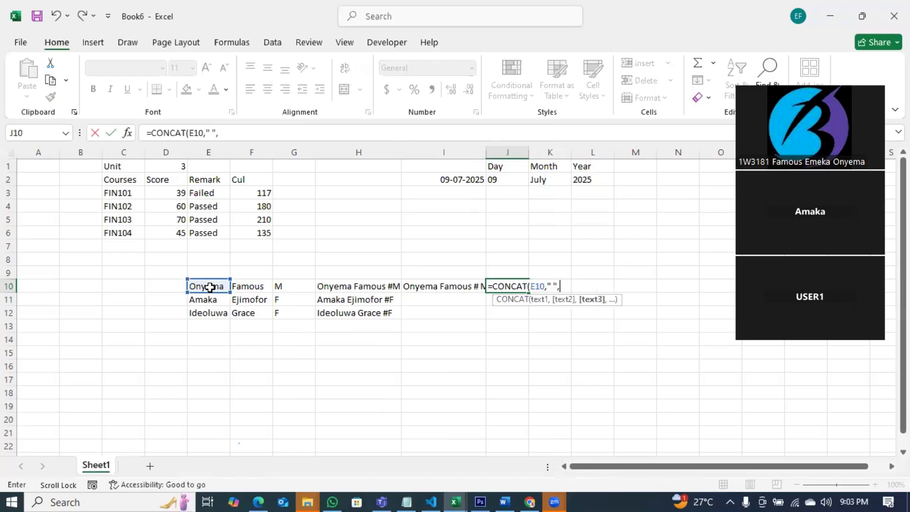
pyautogui.click(246, 288)
pyautogui.press('Return')
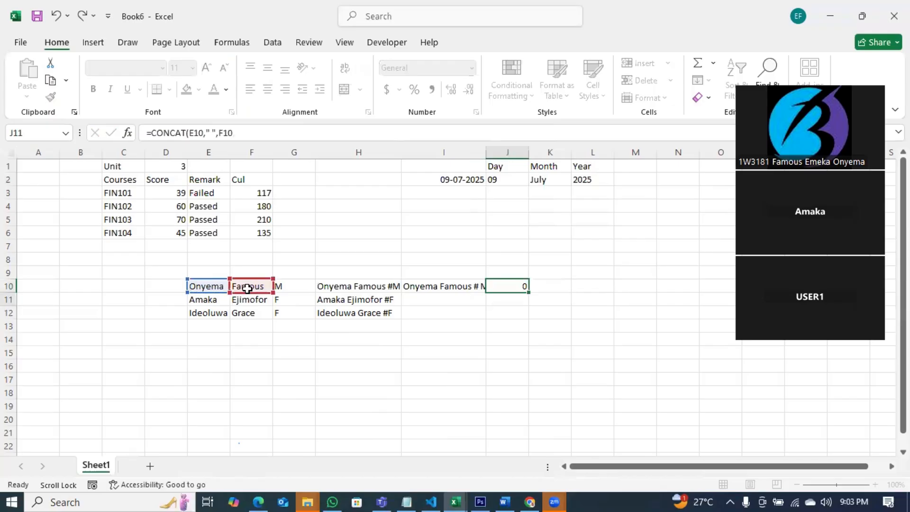
pyautogui.doubleClick(527, 152)
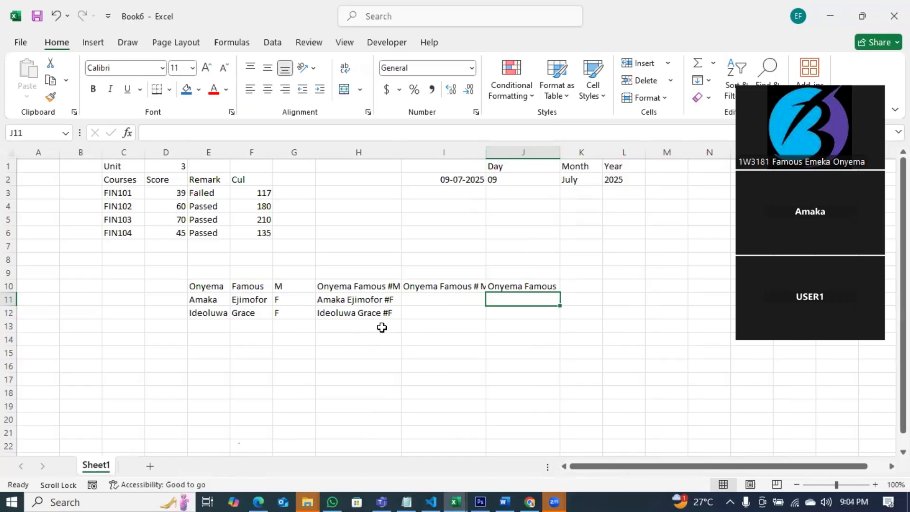
pyautogui.click(571, 285)
pyautogui.write('=t')
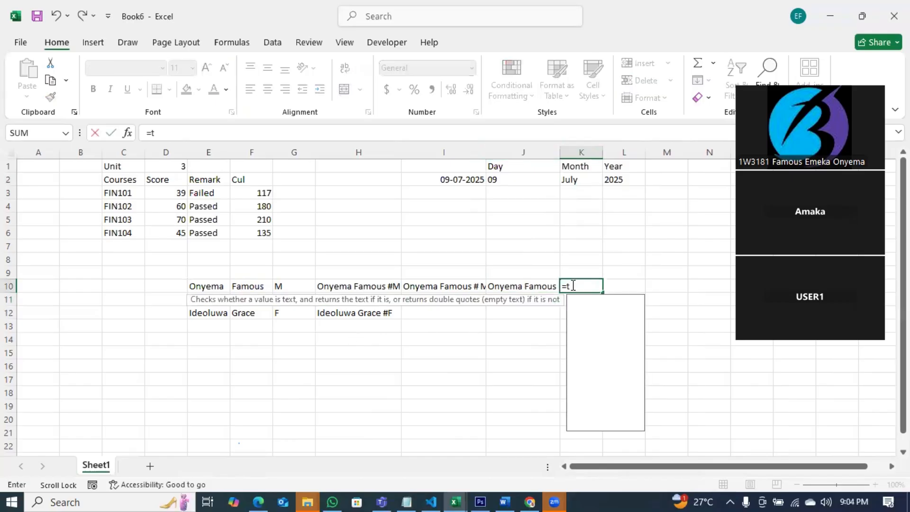
pyautogui.write('exts')
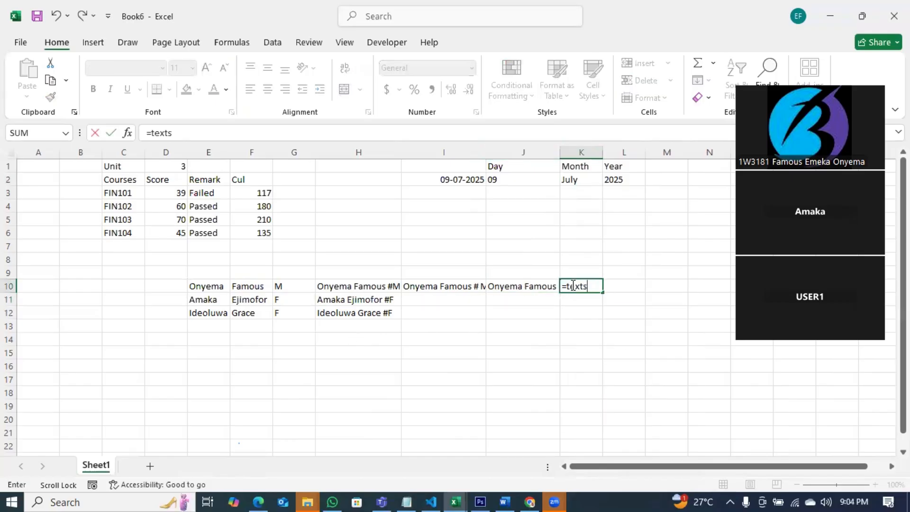
pyautogui.press('BackSpace')
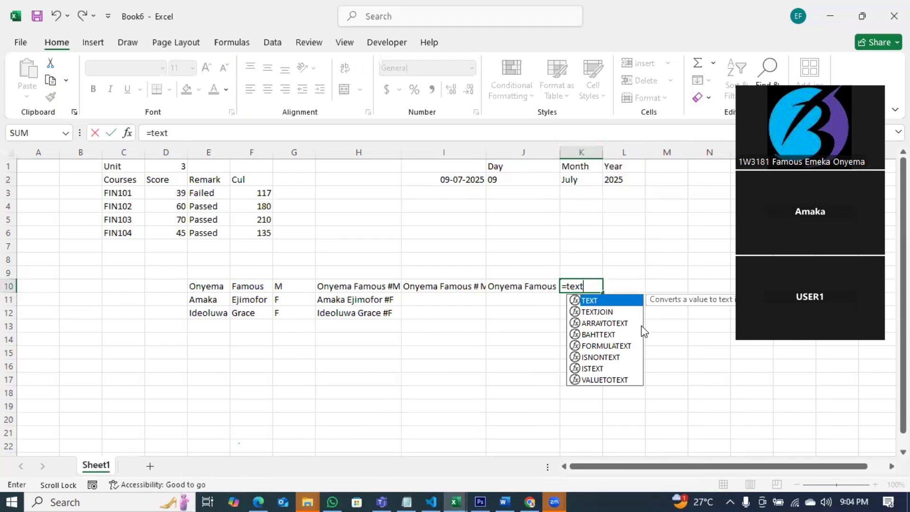
pyautogui.press('Down')
pyautogui.press('Down')
pyautogui.press('Down')
pyautogui.press('Down')
pyautogui.press('Down')
pyautogui.press('Down')
pyautogui.press('Down')
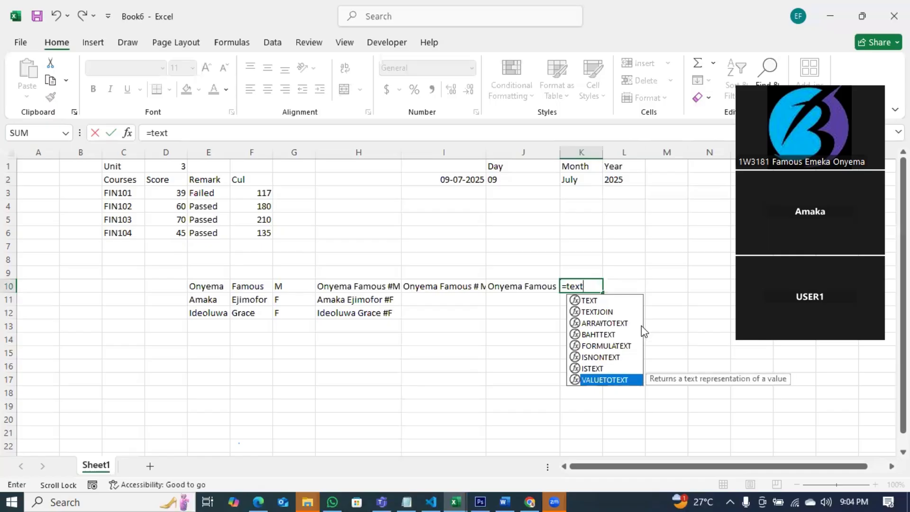
pyautogui.write('s')
pyautogui.press('BackSpace')
pyautogui.press('BackSpace')
pyautogui.press('BackSpace')
pyautogui.press('BackSpace')
pyautogui.press('BackSpace')
pyautogui.press('BackSpace')
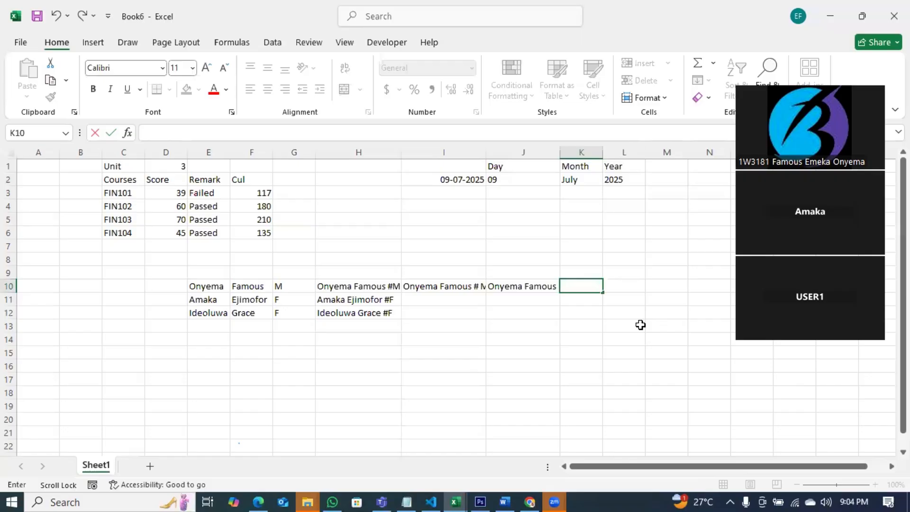
pyautogui.click(375, 288)
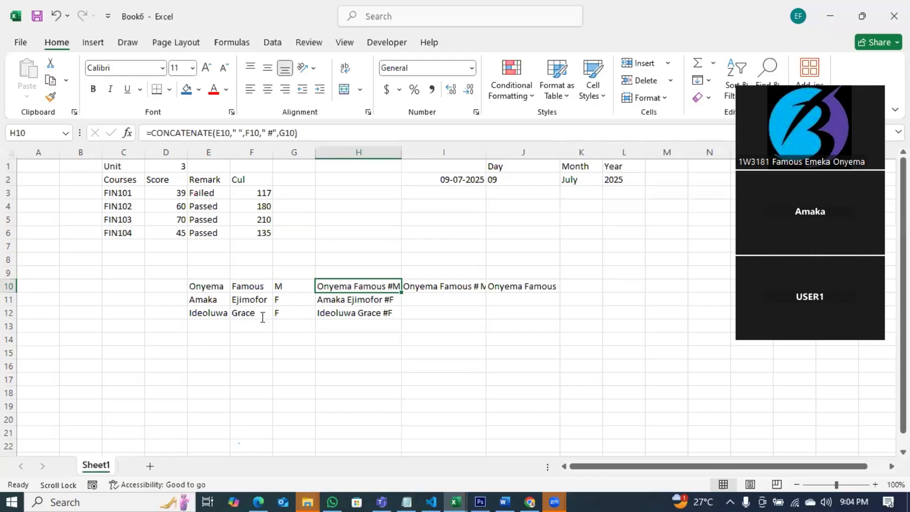
pyautogui.hotkey('alt', 'Tab')
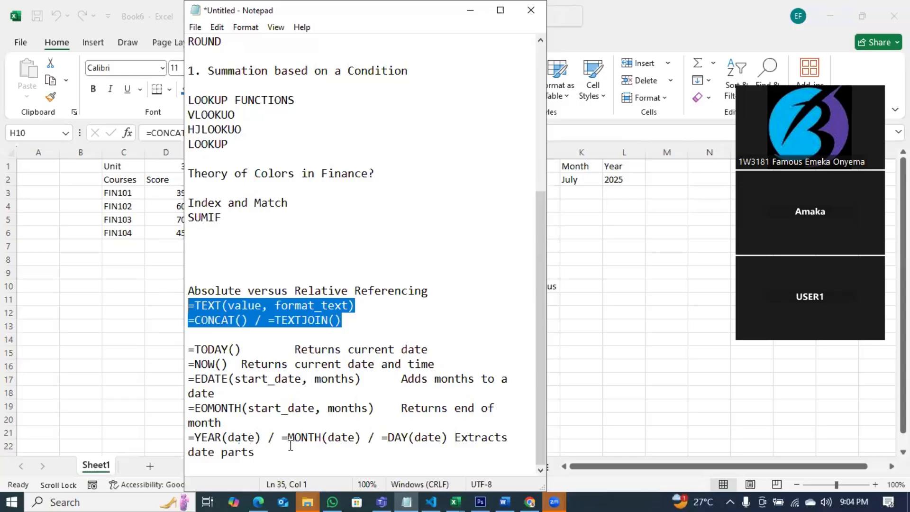
pyautogui.hotkey('alt', 'Tab')
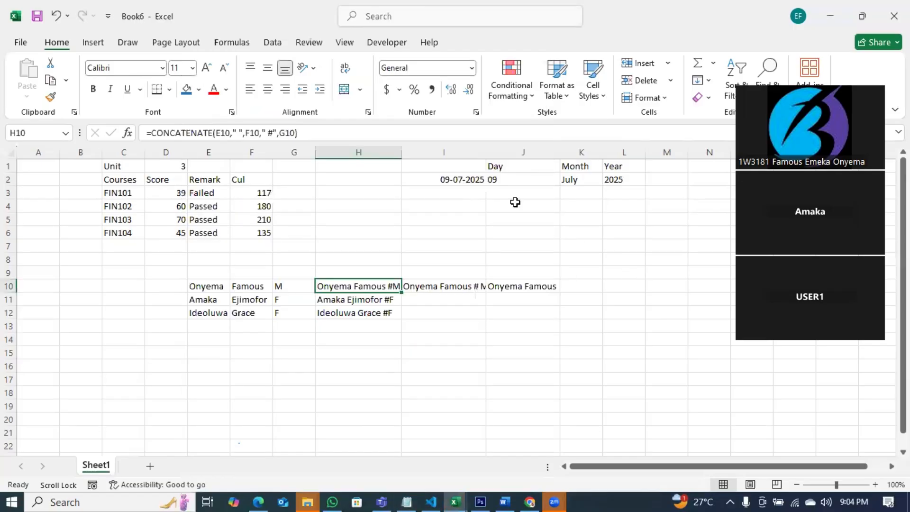
# Enter =DAY(I2) in J3, giving the day 9.
pyautogui.click(500, 196)
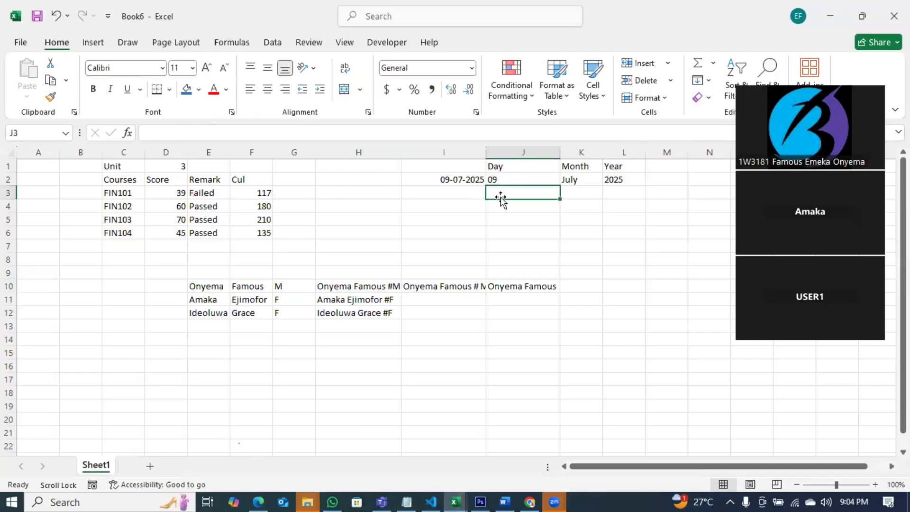
pyautogui.write('=day')
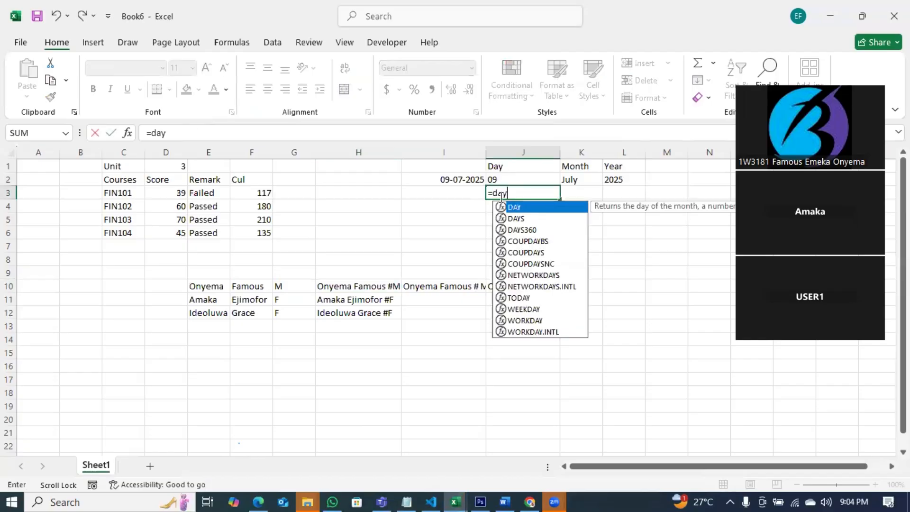
pyautogui.press('Tab')
pyautogui.click(464, 177)
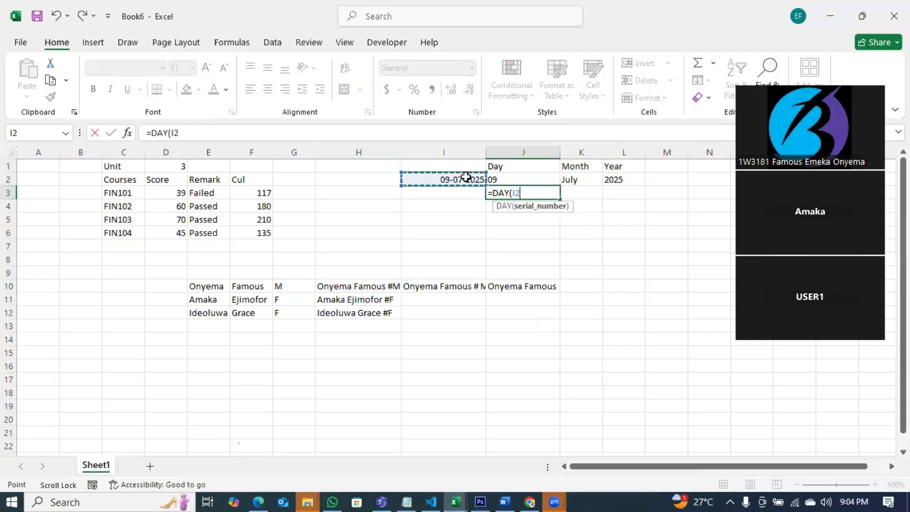
pyautogui.press('Return')
pyautogui.click(543, 189)
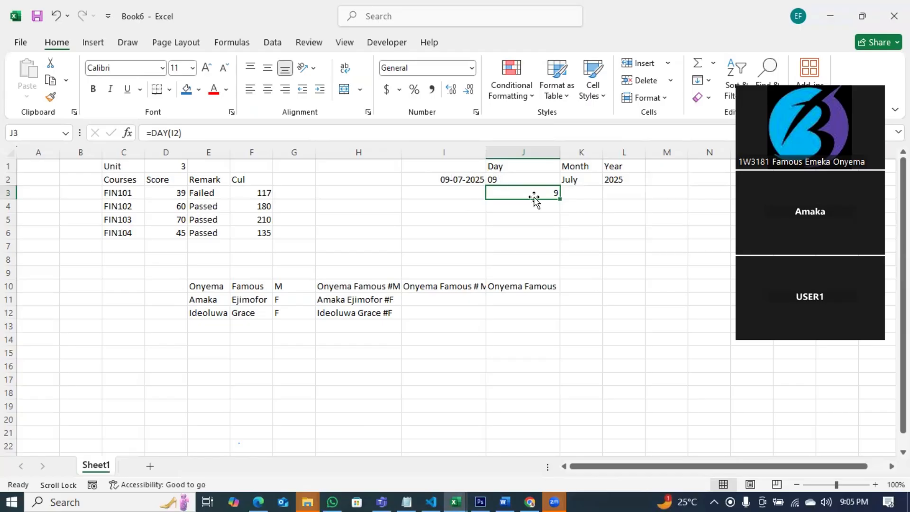
# Enter =MONTH(I2) in K3, giving the month 7.
pyautogui.click(584, 194)
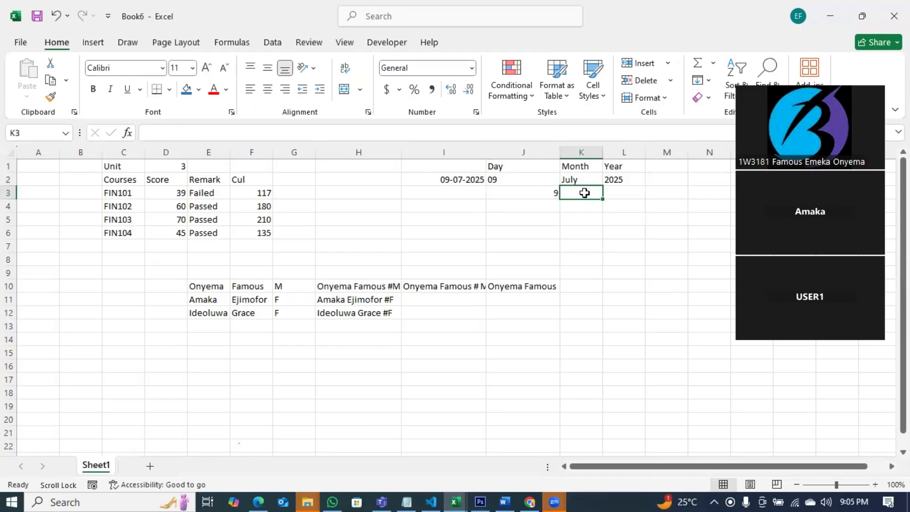
pyautogui.write('=mon')
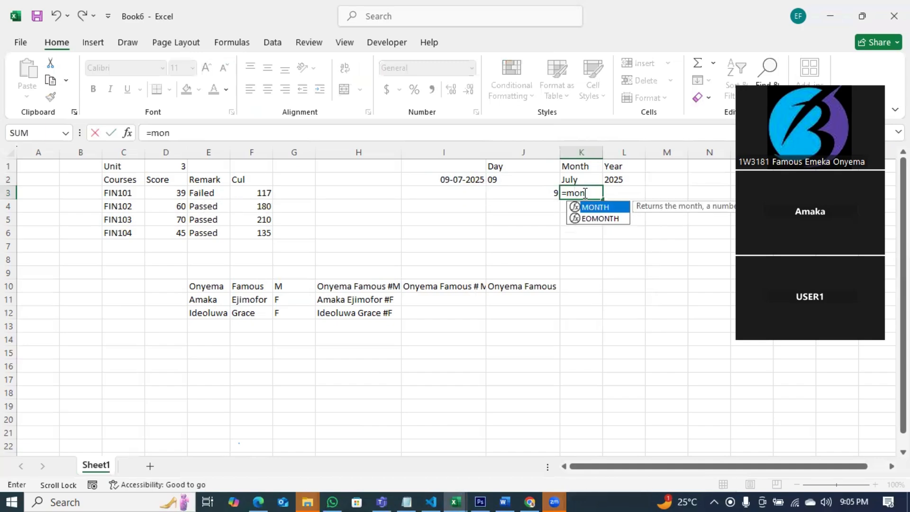
pyautogui.press('Tab')
pyautogui.click(463, 179)
pyautogui.press('Return')
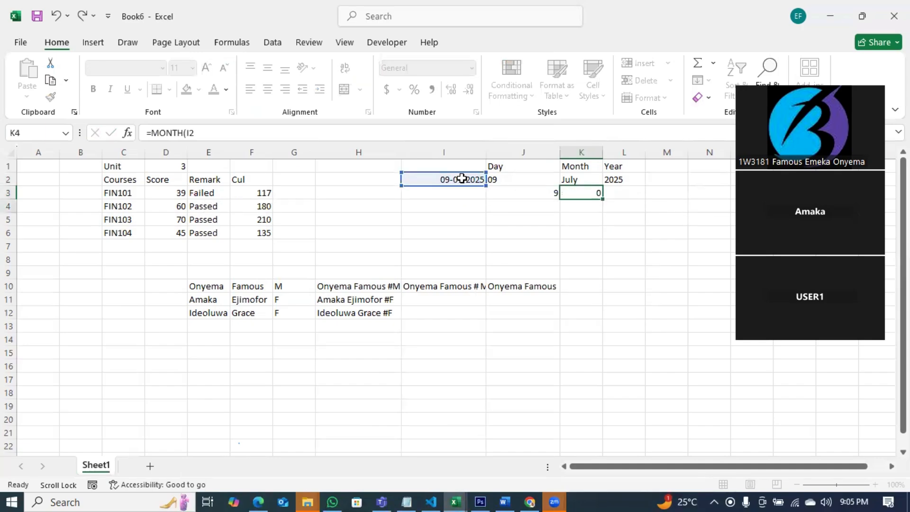
pyautogui.click(587, 193)
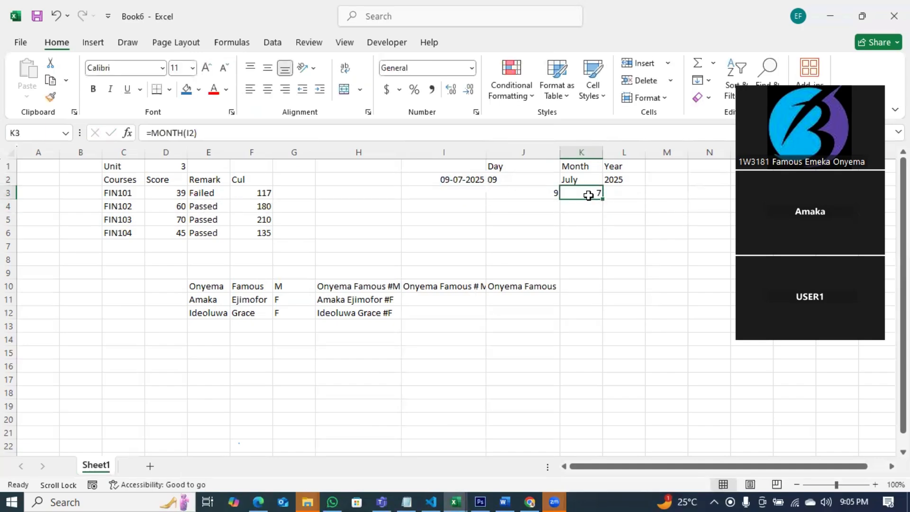
# Enter =YEAR(I2) in L3, giving the year 2025.
pyautogui.click(618, 194)
pyautogui.write('=')
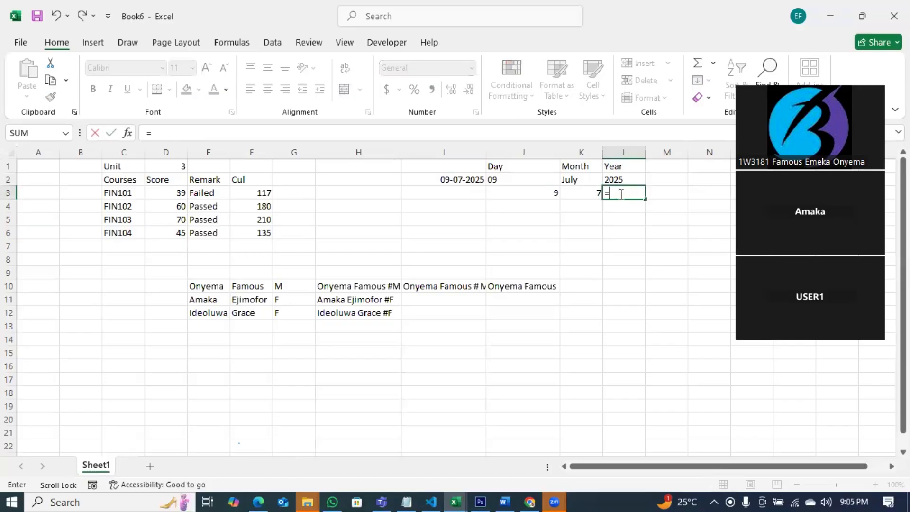
pyautogui.write('year')
pyautogui.press('Tab')
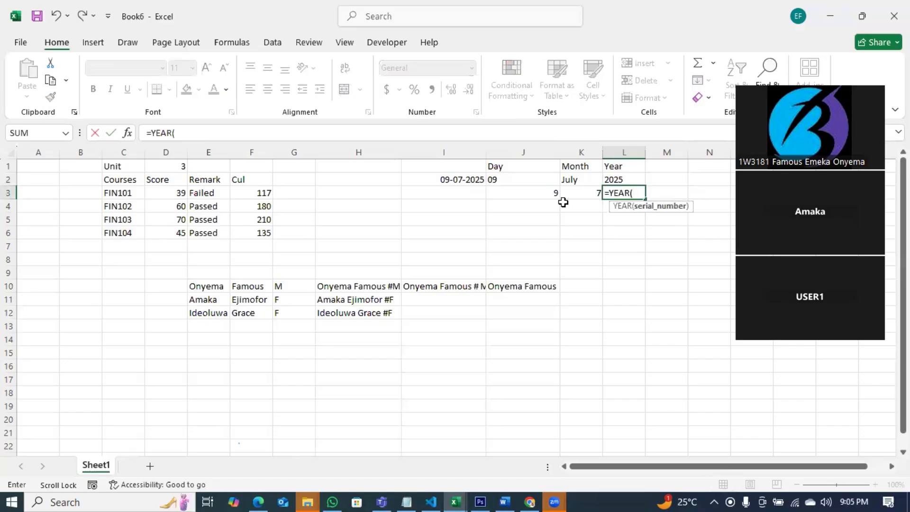
pyautogui.click(476, 178)
pyautogui.press('Return')
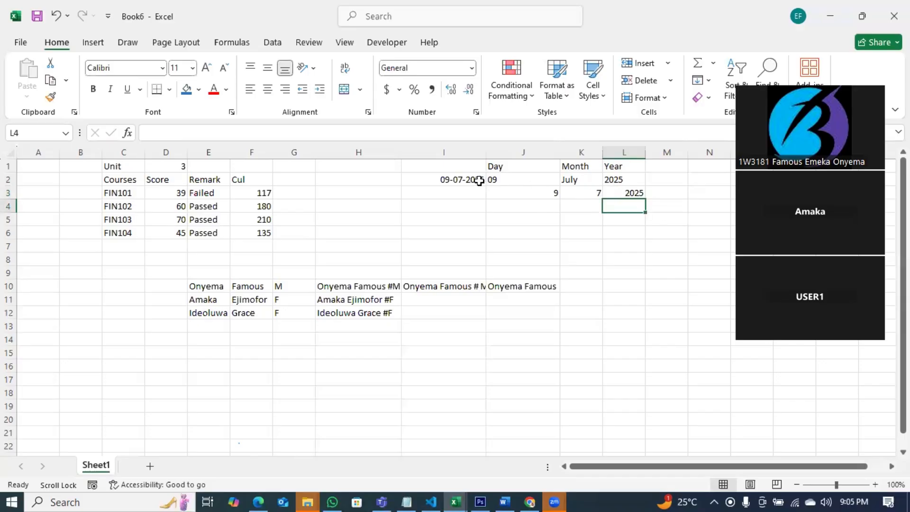
# Abandon a CONCAT attempt and begin M3's formula as =TEXTJOIN("-",FALSE,.
pyautogui.click(653, 193)
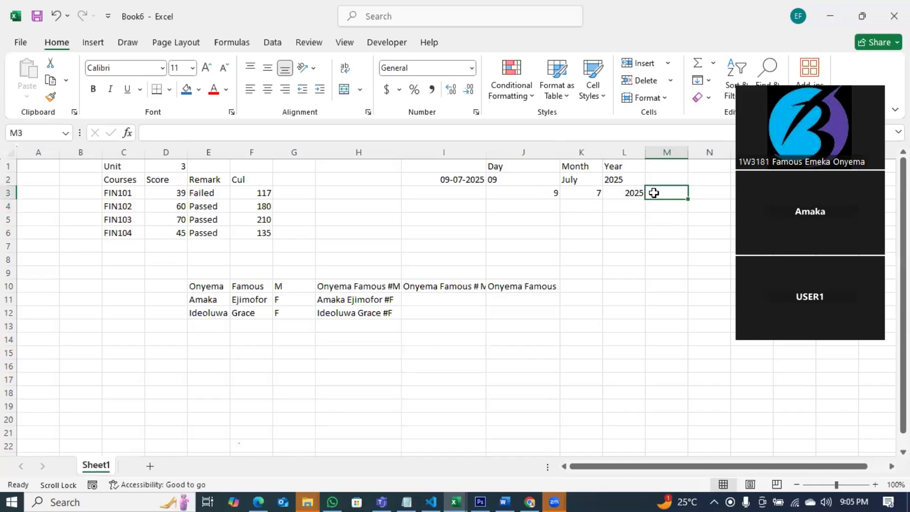
pyautogui.write('=concat')
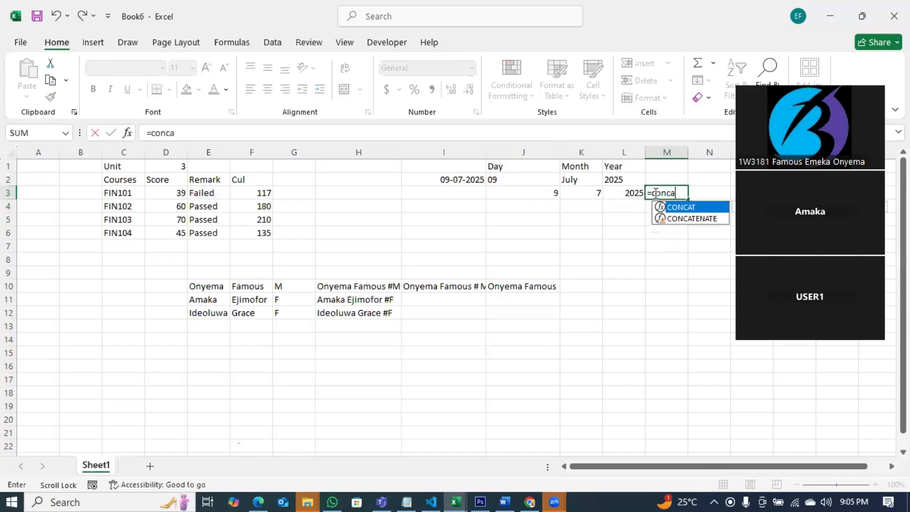
pyautogui.press('Tab')
pyautogui.click(550, 191)
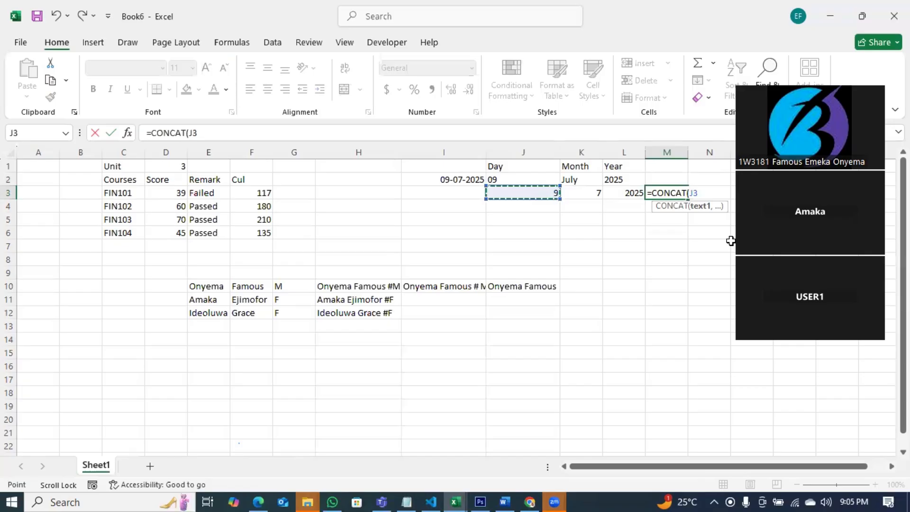
pyautogui.write(',')
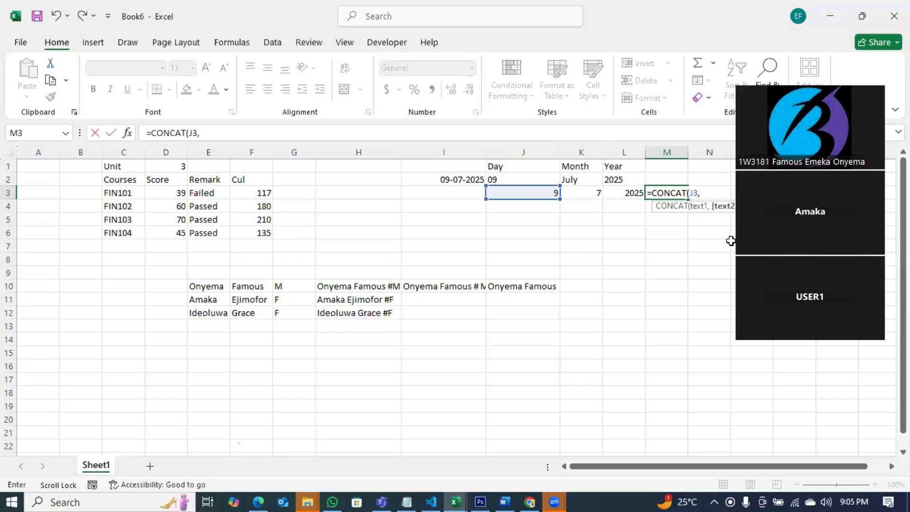
pyautogui.press('BackSpace')
pyautogui.press('BackSpace')
pyautogui.press('BackSpace')
pyautogui.press('BackSpace')
pyautogui.press('BackSpace')
pyautogui.press('BackSpace')
pyautogui.press('BackSpace')
pyautogui.press('BackSpace')
pyautogui.press('BackSpace')
pyautogui.press('BackSpace')
pyautogui.press('BackSpace')
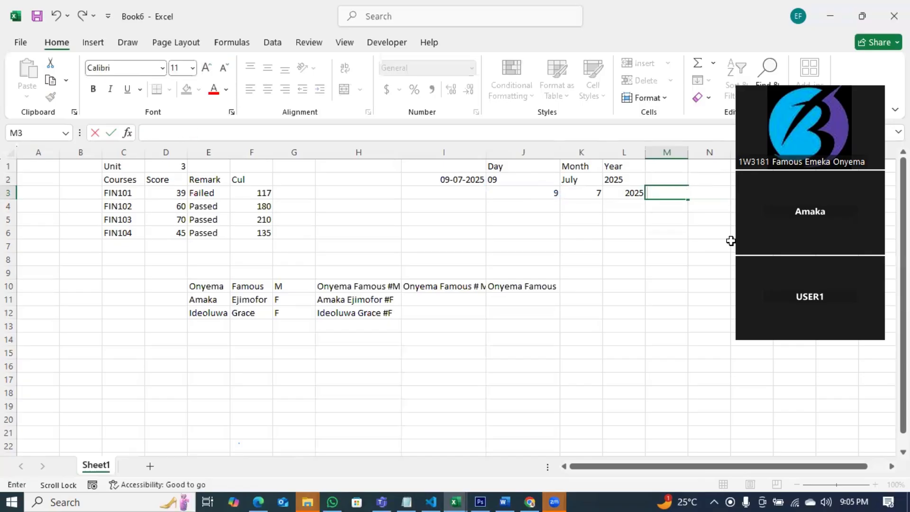
pyautogui.write('=textj')
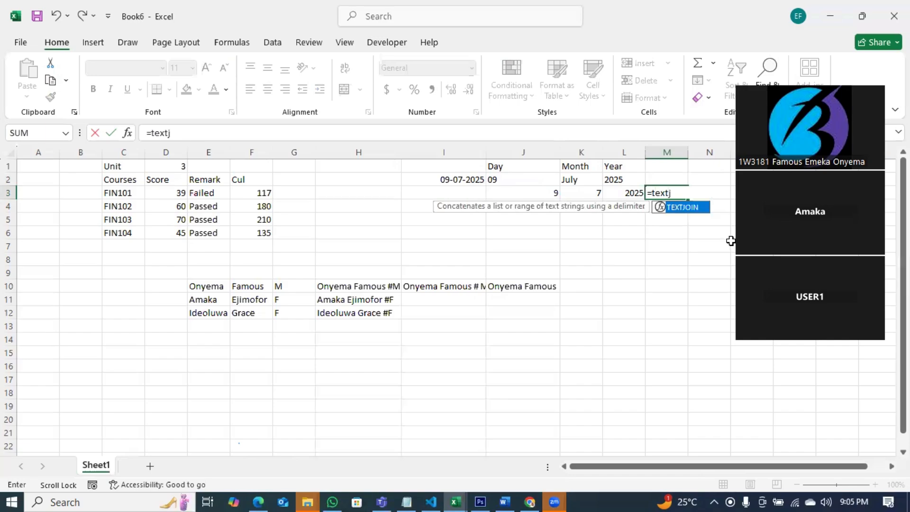
pyautogui.press('Tab')
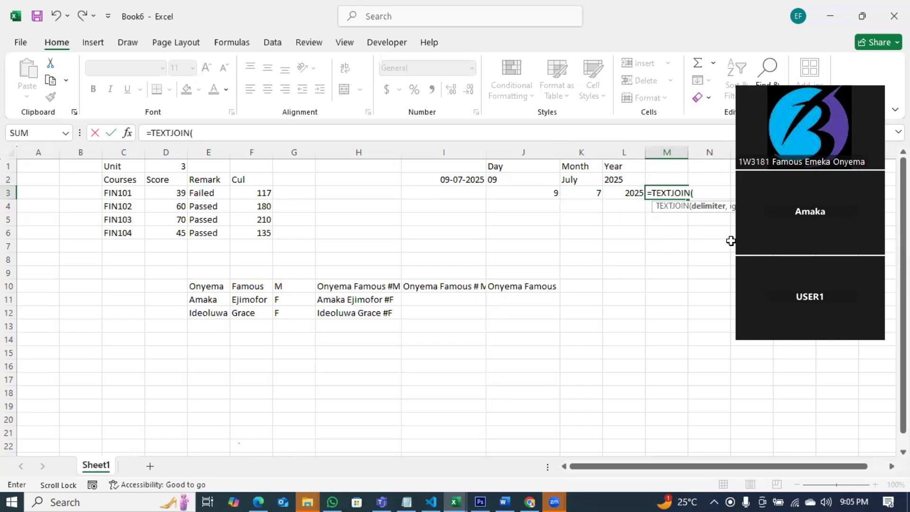
pyautogui.write('"-"')
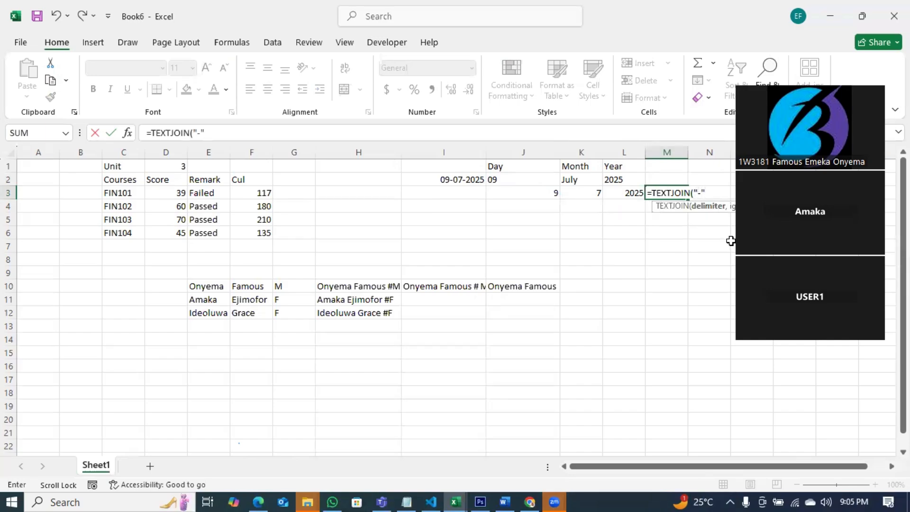
pyautogui.write(',')
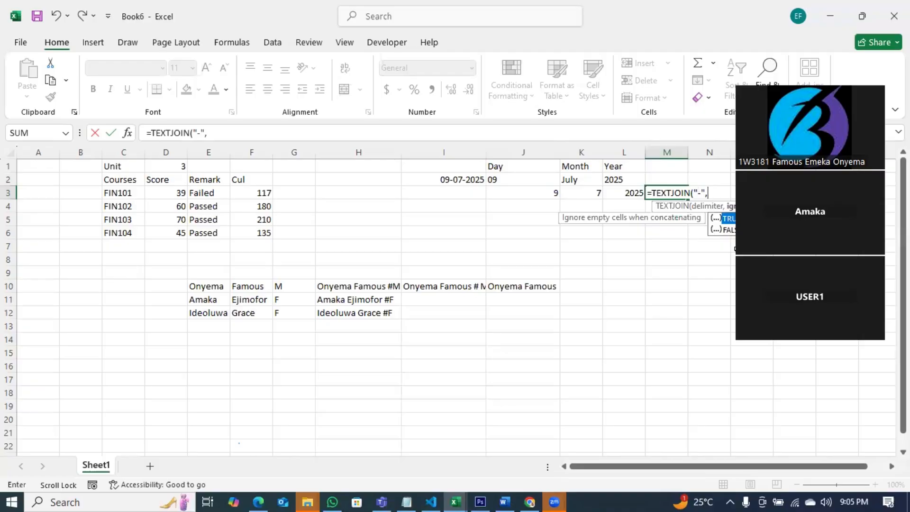
pyautogui.press('Down')
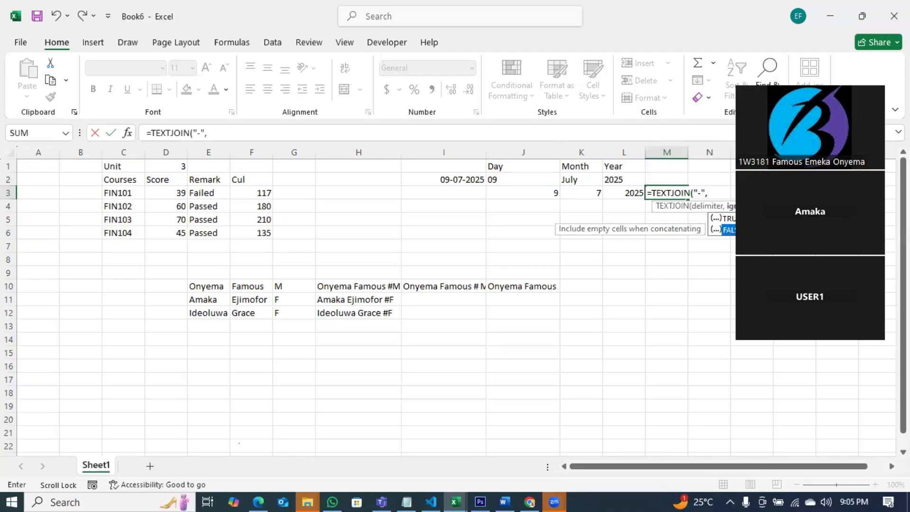
pyautogui.press('Tab')
pyautogui.write(',')
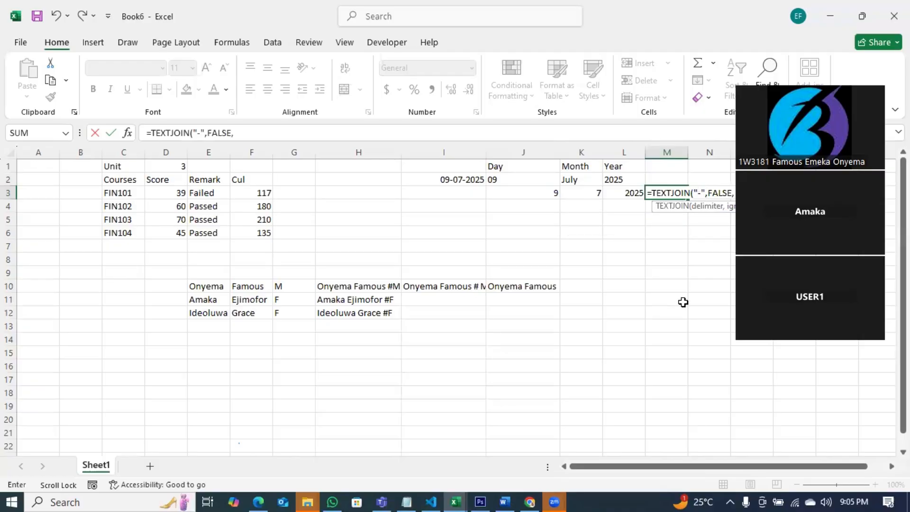
# Complete =TEXTJOIN("-",FALSE,J3,K3,L3) in M3 so it reads 9-7-2025.
pyautogui.click(537, 190)
pyautogui.write(',')
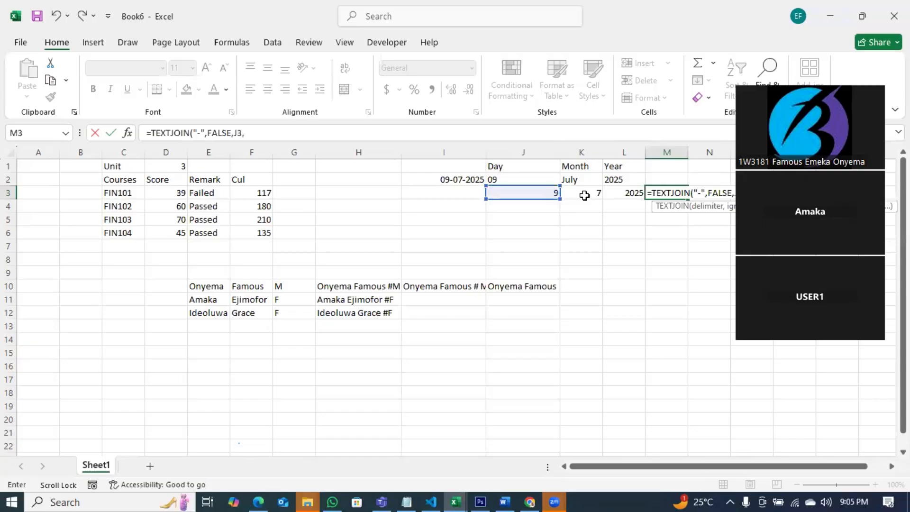
pyautogui.click(585, 192)
pyautogui.write(',')
pyautogui.click(625, 191)
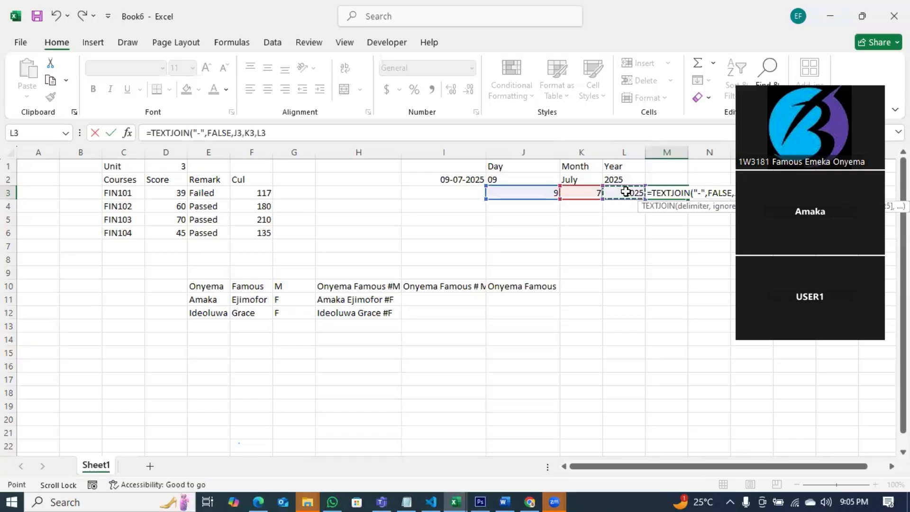
pyautogui.press('Return')
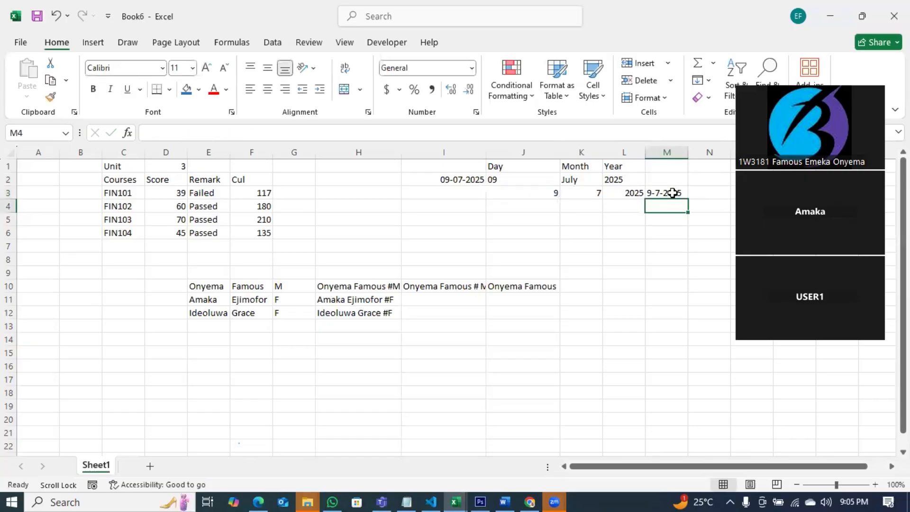
# Apply the Short Date number format to M3, then bring up the Notepad notes.
pyautogui.press('Up')
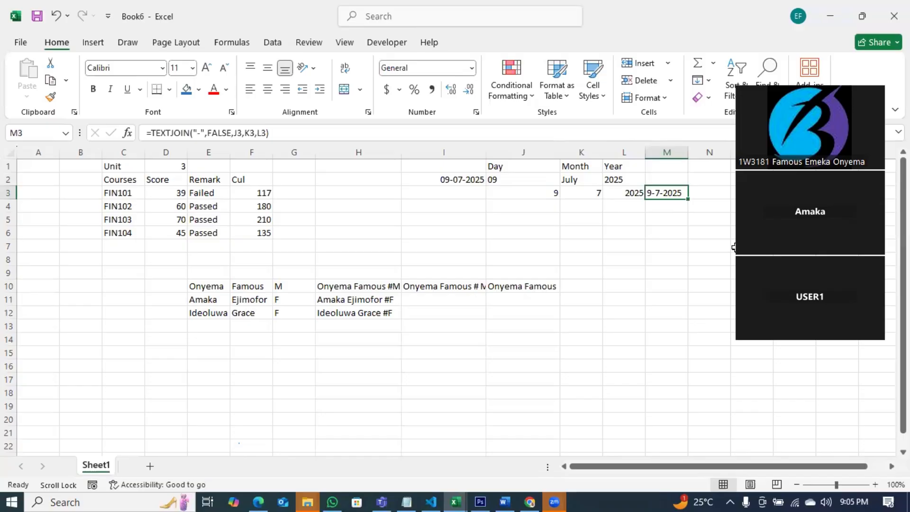
pyautogui.click(472, 70)
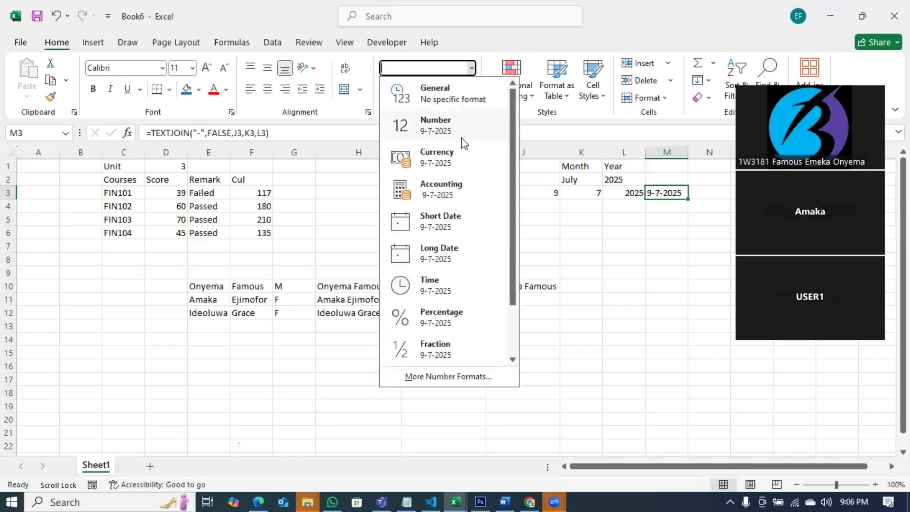
pyautogui.click(440, 220)
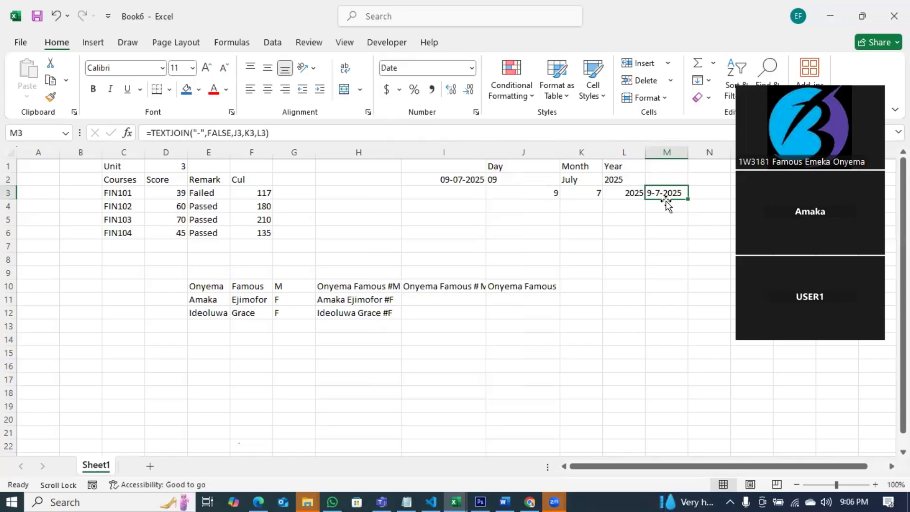
pyautogui.click(680, 222)
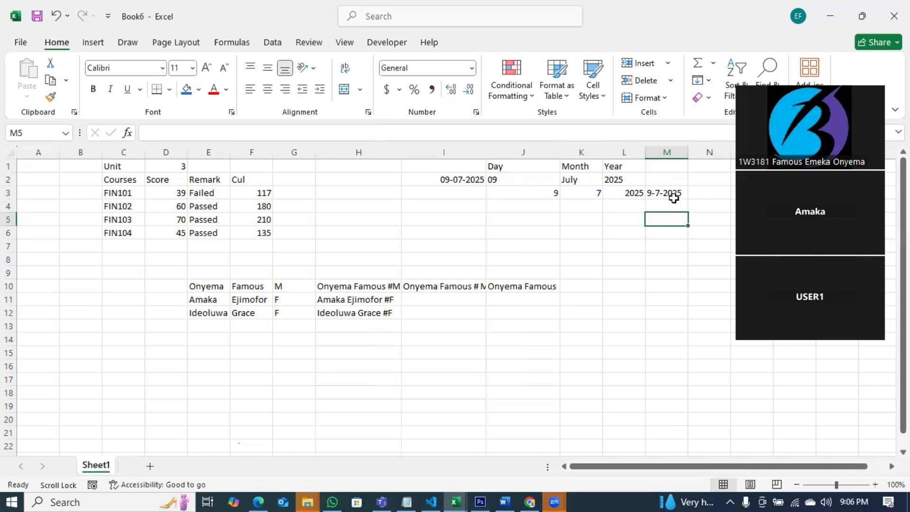
pyautogui.click(411, 495)
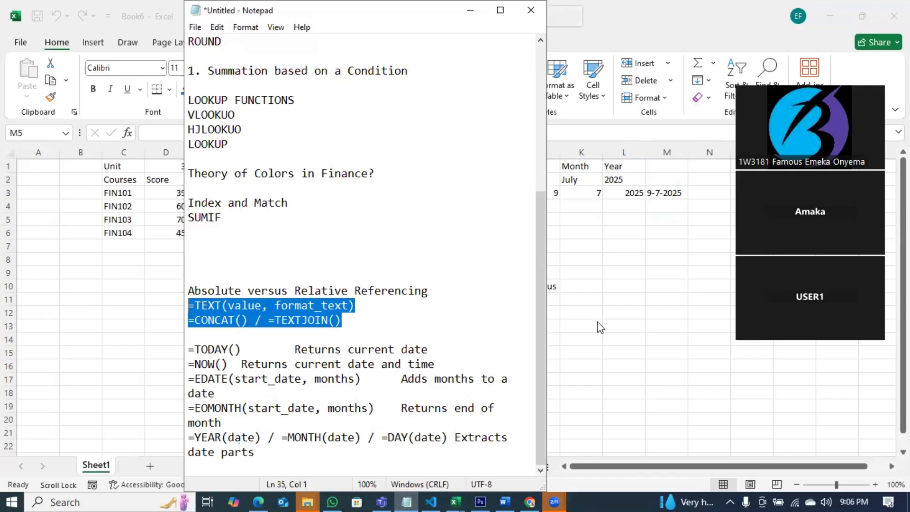
# Back in the spreadsheet, enter =NOW() in H1 to show the current date and time.
pyautogui.hotkey('alt', 'Tab')
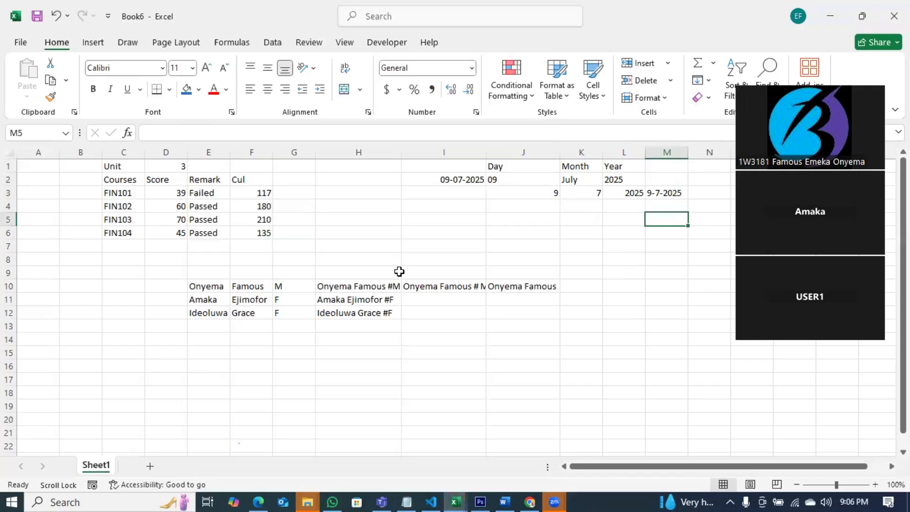
pyautogui.click(328, 167)
pyautogui.write('=now')
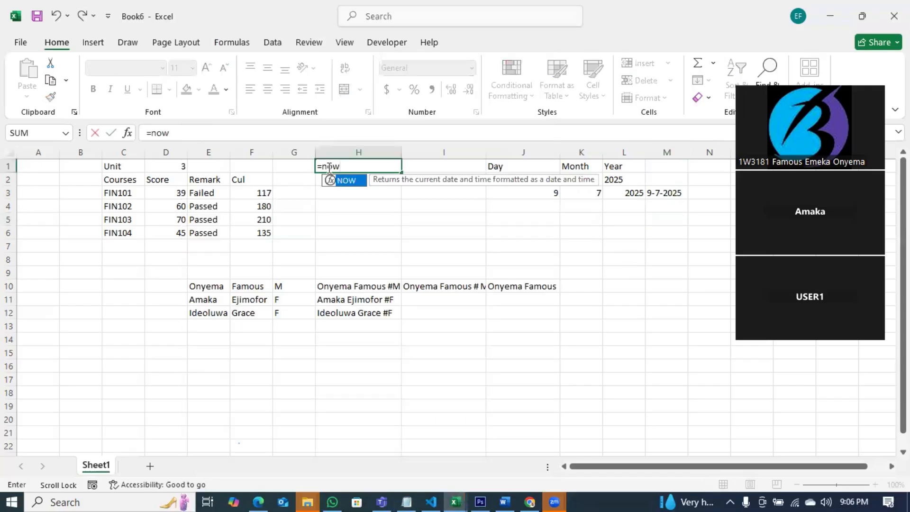
pyautogui.press('Tab')
pyautogui.press('Return')
pyautogui.click(388, 166)
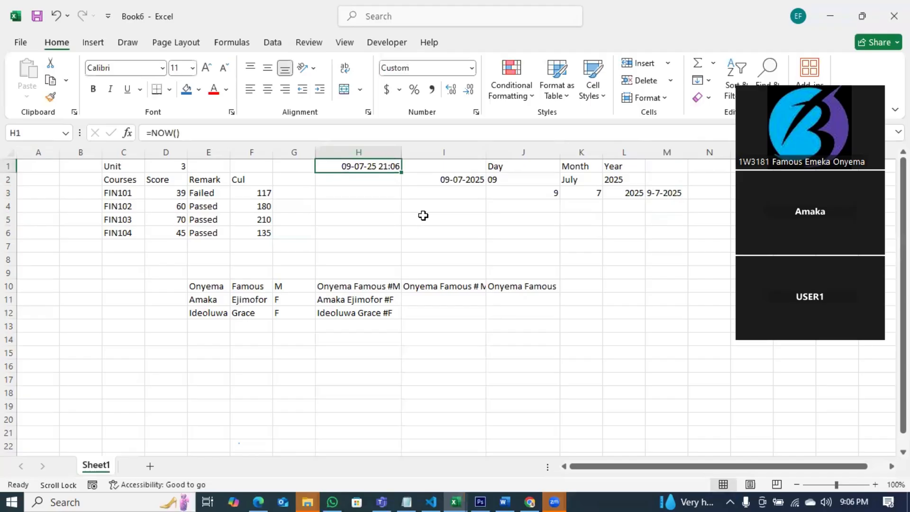
# Enter =TODAY() in H2, showing 09-07-25, then preview the open Excel workbooks.
pyautogui.click(338, 178)
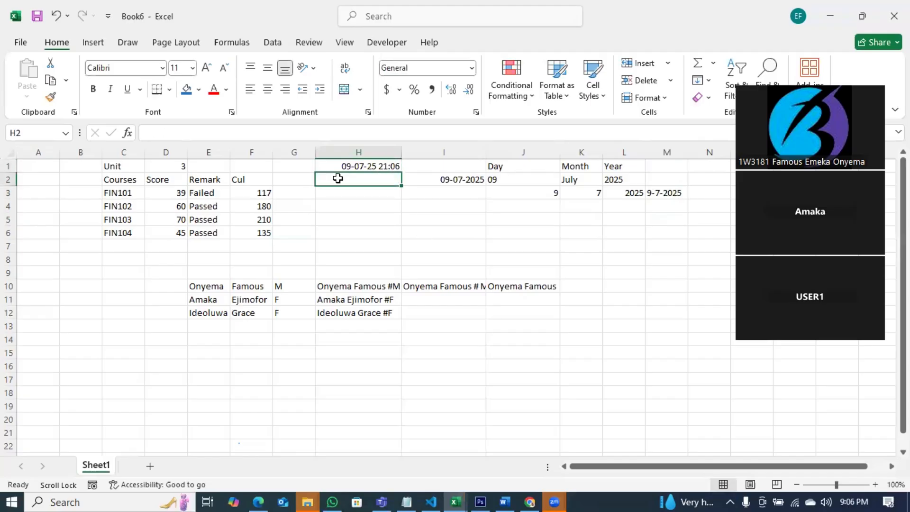
pyautogui.write('=to')
pyautogui.press('Tab')
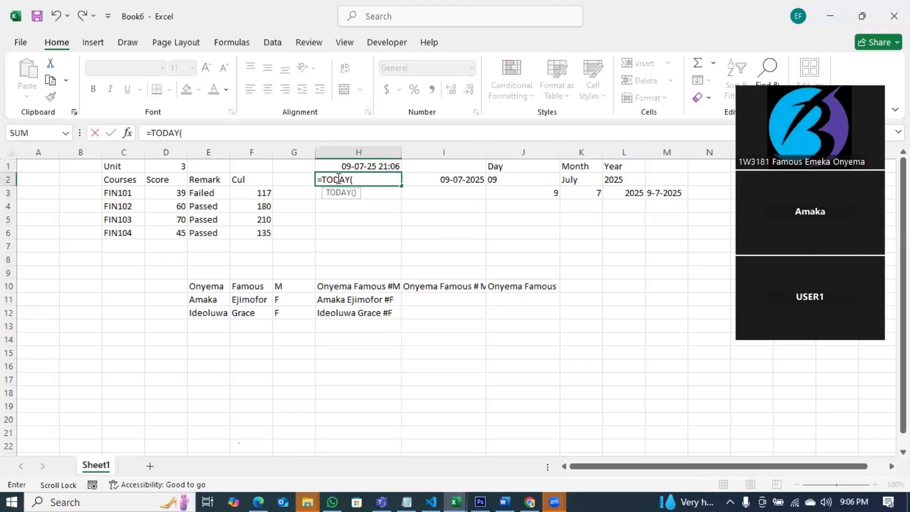
pyautogui.press('Return')
pyautogui.click(376, 179)
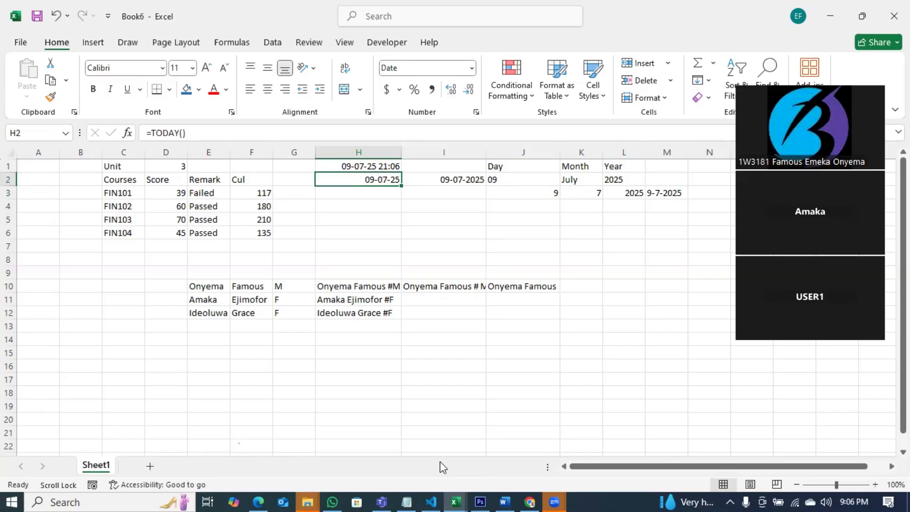
pyautogui.click(454, 496)
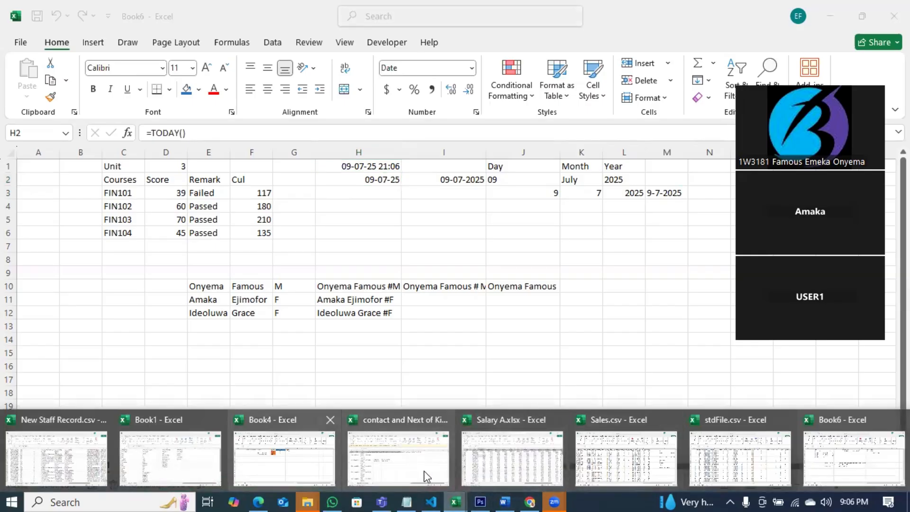
pyautogui.click(297, 473)
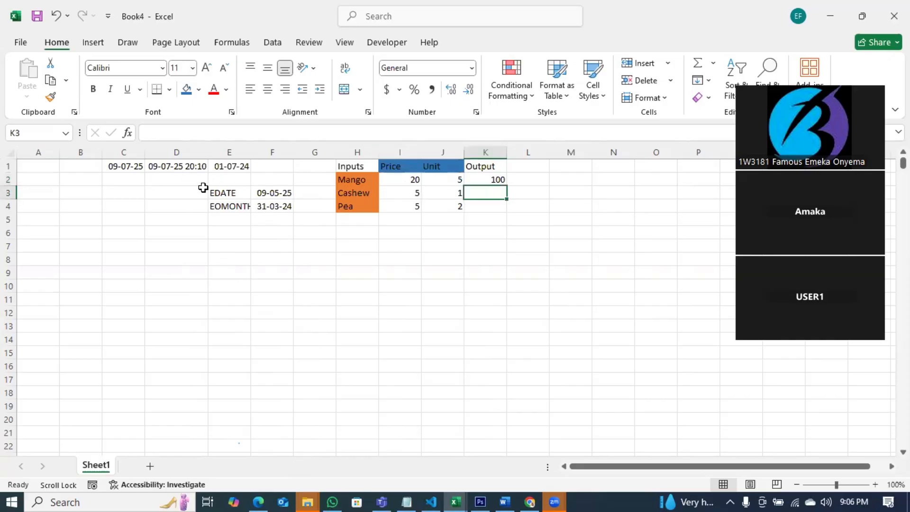
pyautogui.click(398, 498)
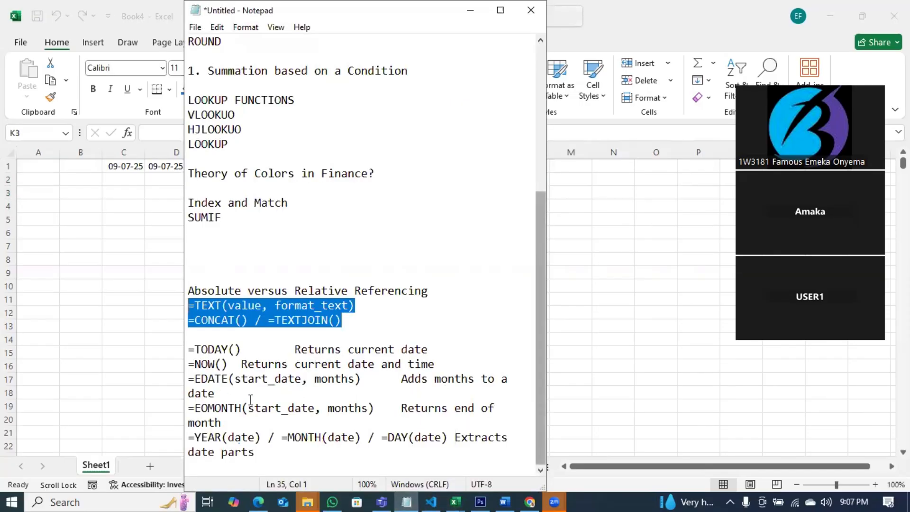
pyautogui.hotkey('alt', 'Tab')
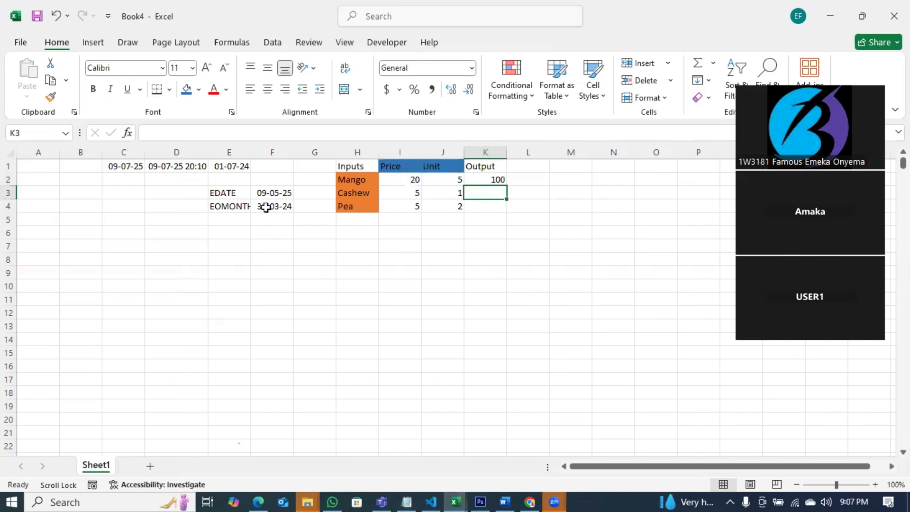
pyautogui.click(170, 166)
pyautogui.click(119, 167)
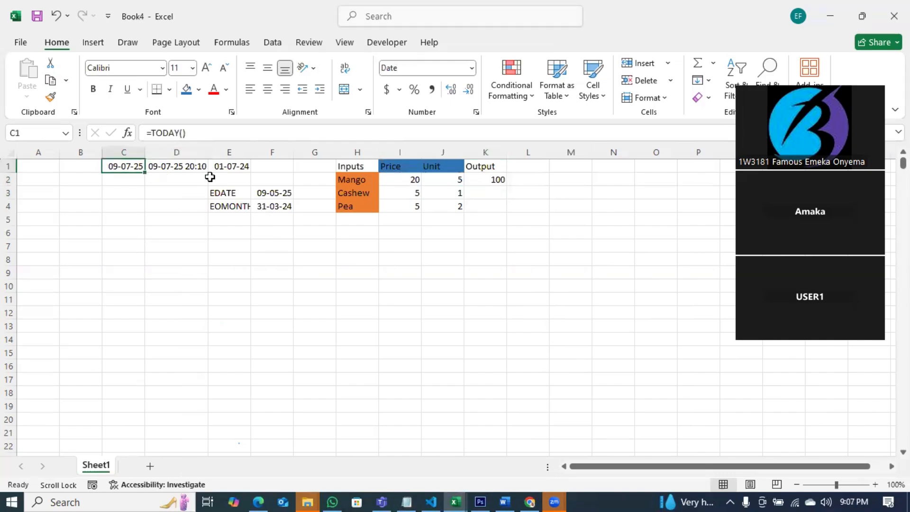
pyautogui.click(235, 165)
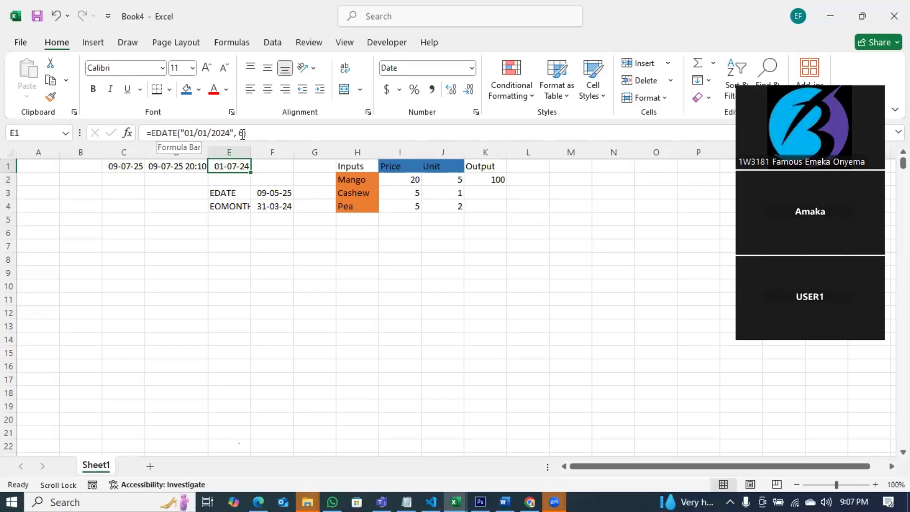
# Recommit E1's EDATE formula, still 01-07-24, refreshing D1's NOW time to 21:07.
pyautogui.click(198, 134)
pyautogui.doubleClick(202, 133)
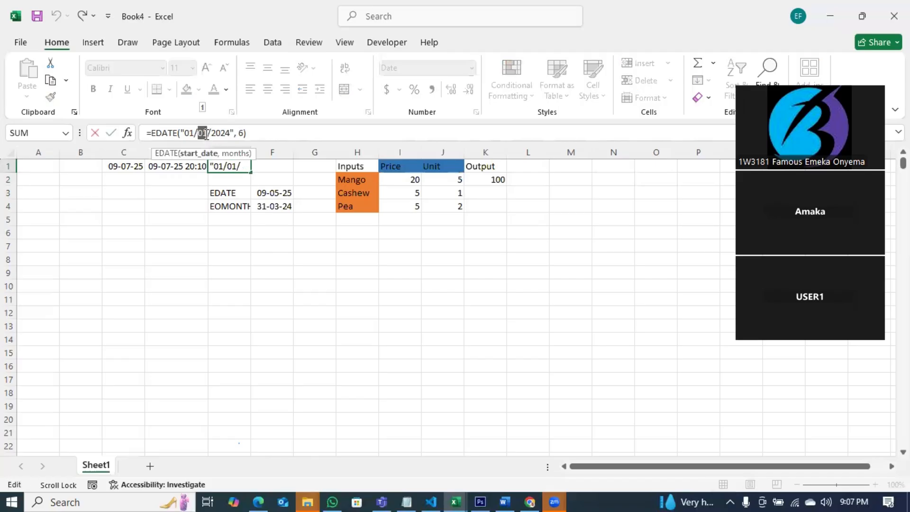
pyautogui.press('Escape')
pyautogui.click(257, 134)
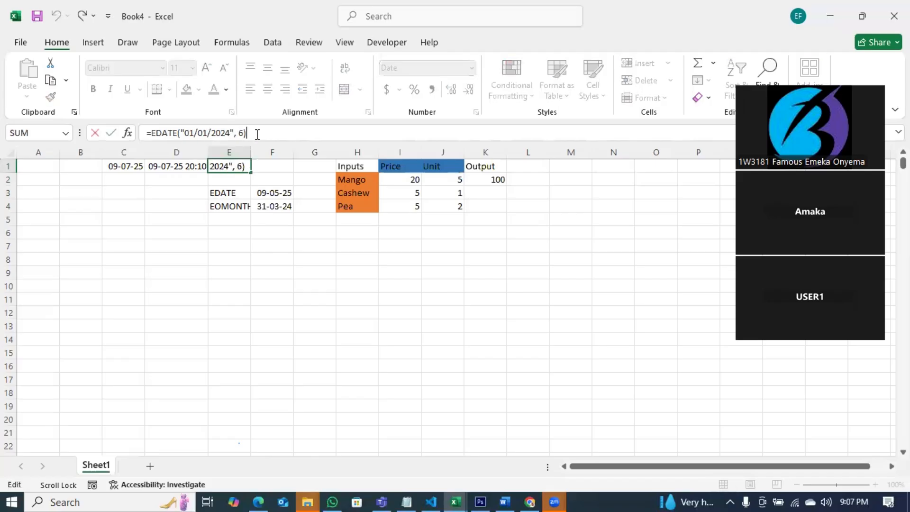
pyautogui.press('Return')
pyautogui.click(241, 167)
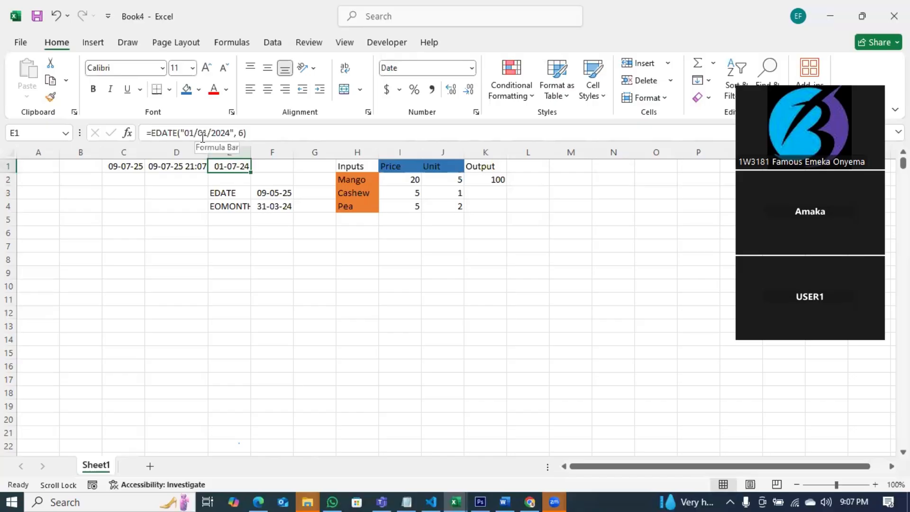
pyautogui.click(216, 237)
pyautogui.click(234, 248)
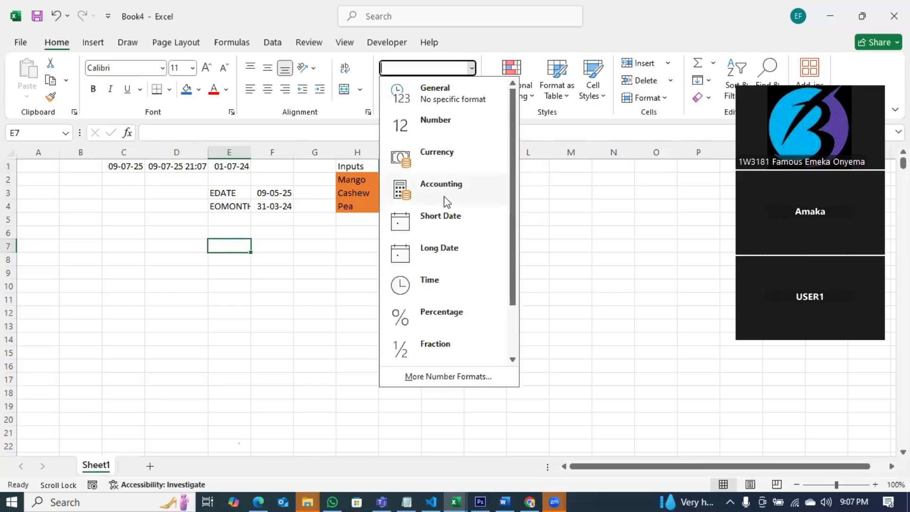
# Enter the start date 01-04-25 in E7.
pyautogui.click(246, 247)
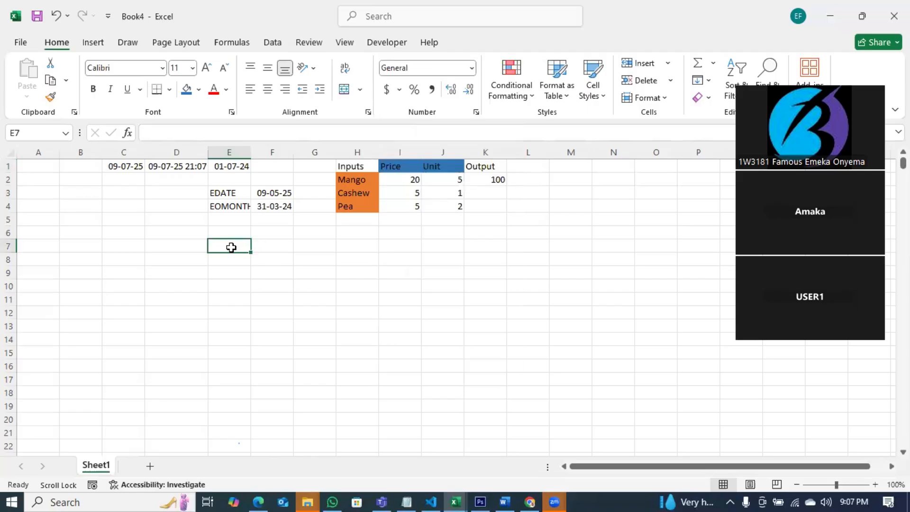
pyautogui.write('01-')
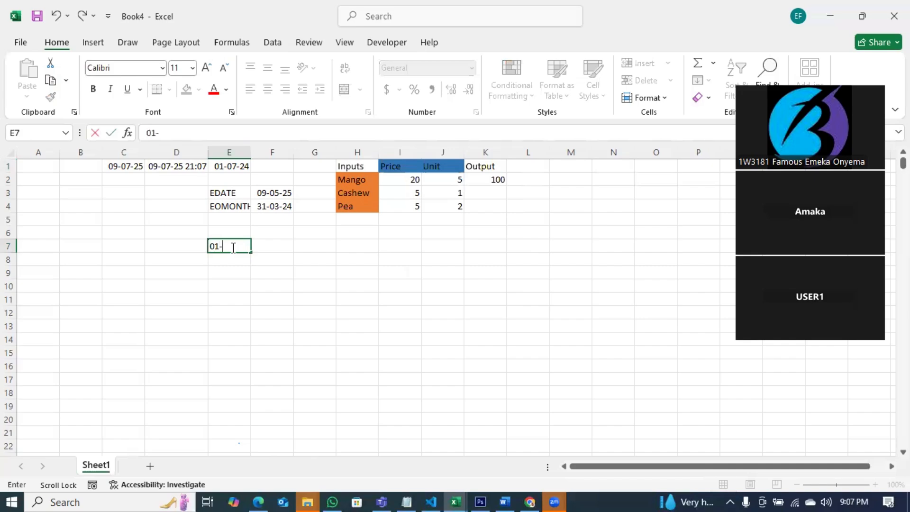
pyautogui.write('04-25')
pyautogui.press('Return')
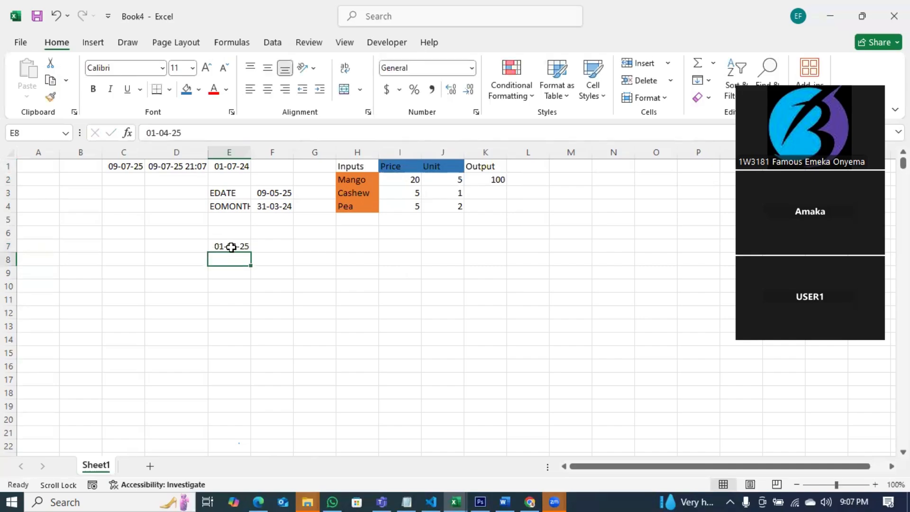
pyautogui.click(233, 243)
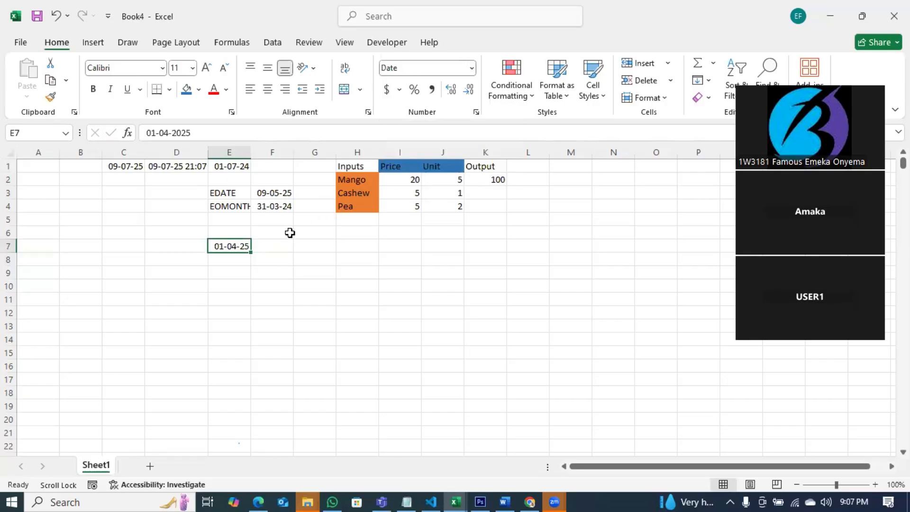
# Enter =EDATE(E7,6) in F7, which returns the serial number 45931.
pyautogui.click(268, 244)
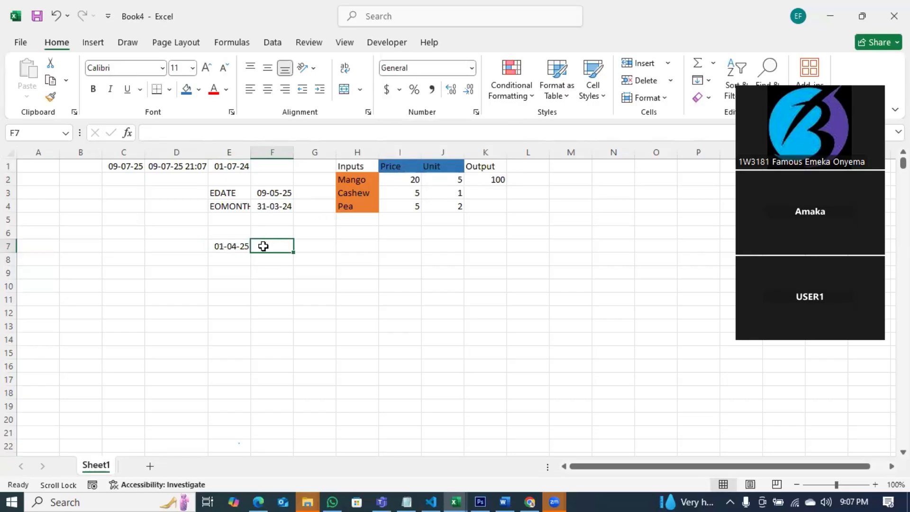
pyautogui.write('=e')
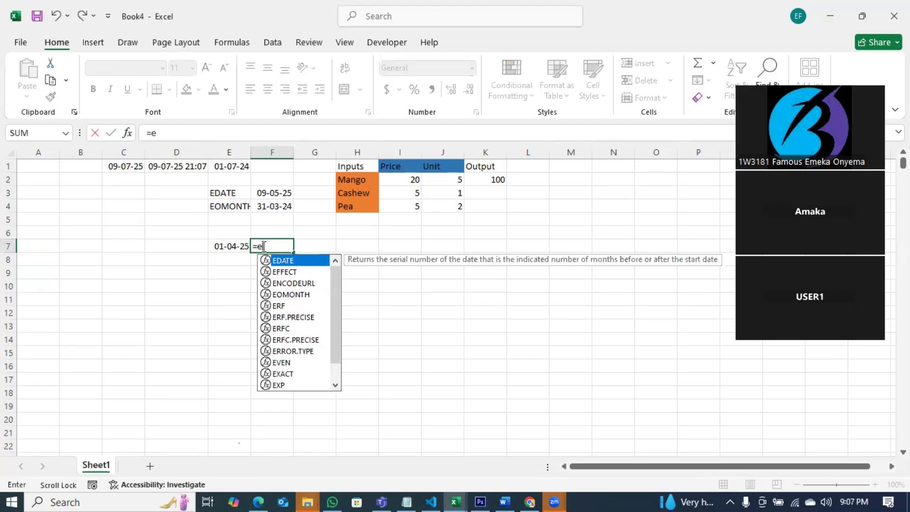
pyautogui.press('Tab')
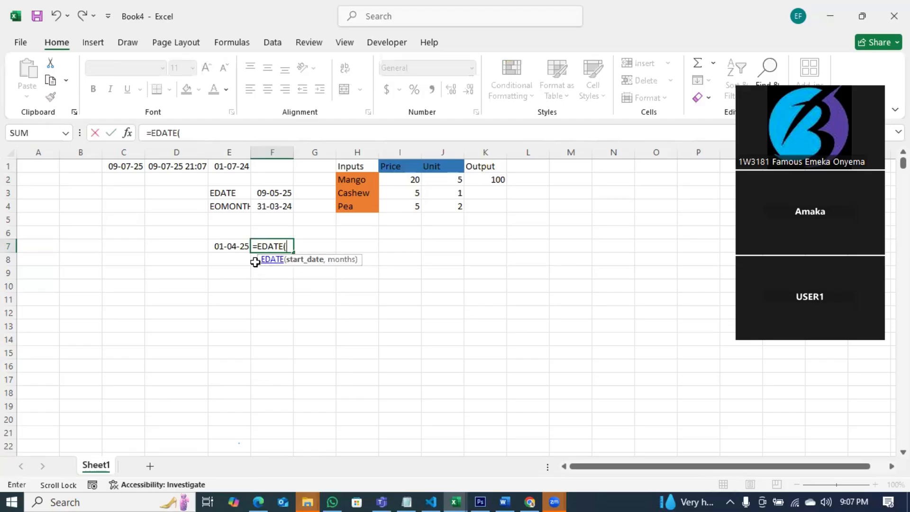
pyautogui.click(229, 246)
pyautogui.write(',')
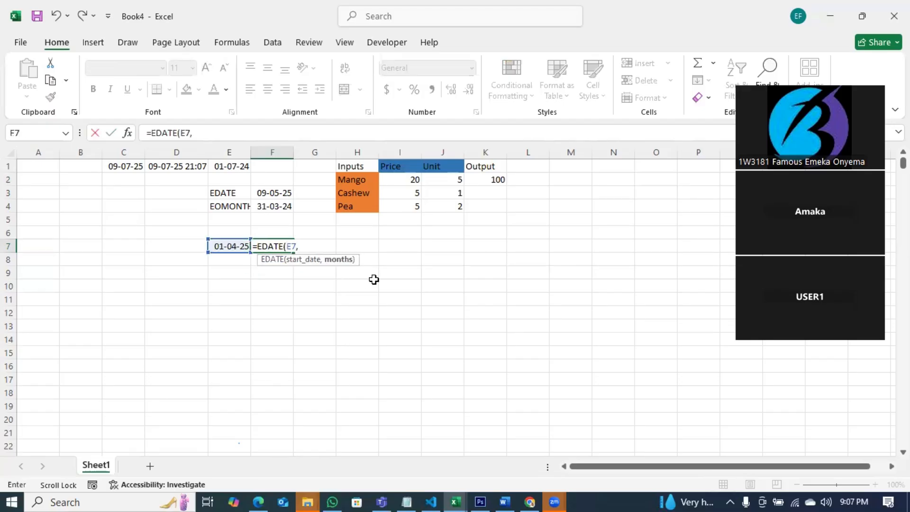
pyautogui.write('6)')
pyautogui.press('Return')
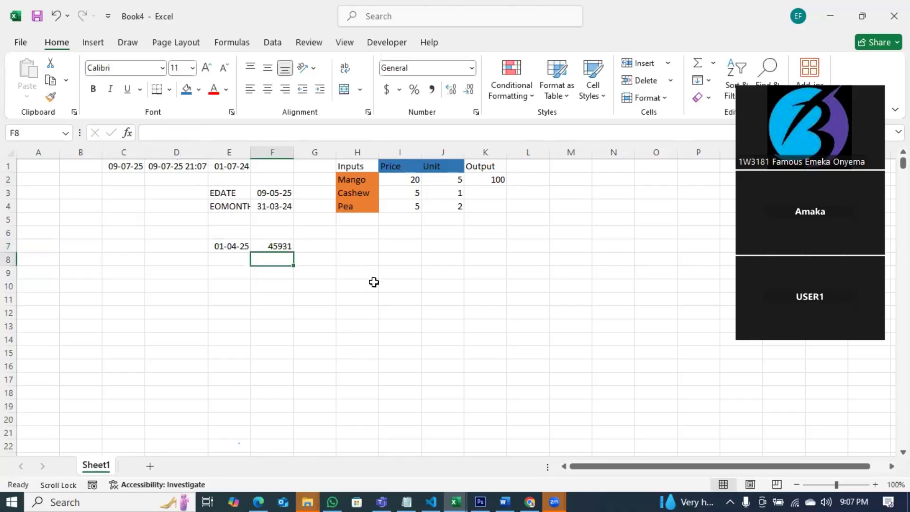
pyautogui.click(288, 248)
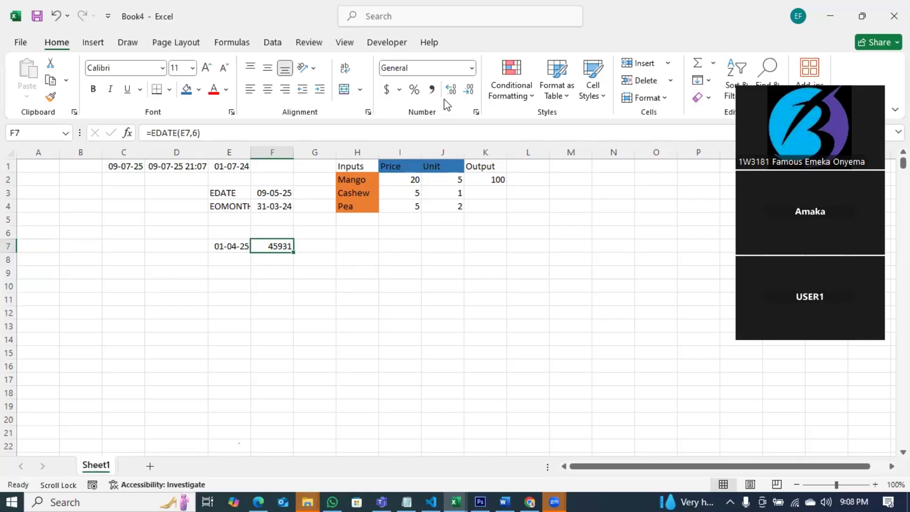
# Format F7 as Short Date so it shows 01-10-25, then bring up the Notepad notes.
pyautogui.click(471, 68)
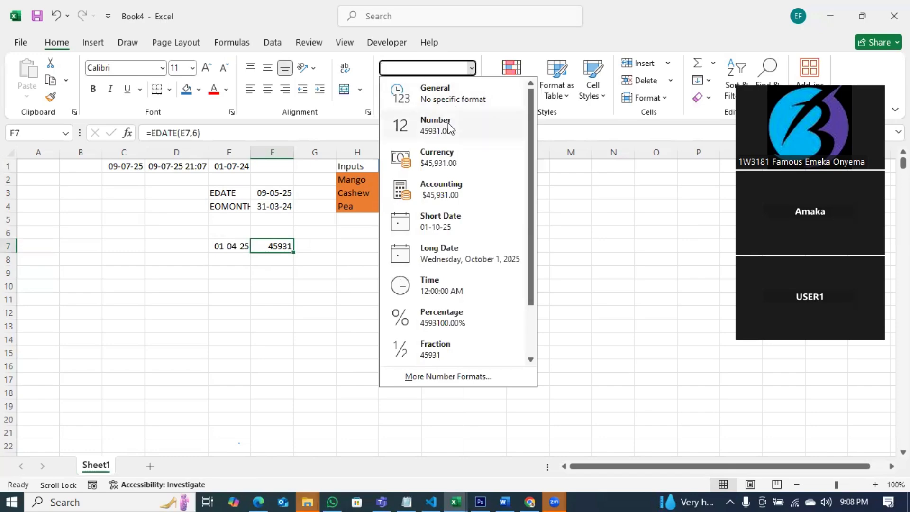
pyautogui.click(440, 219)
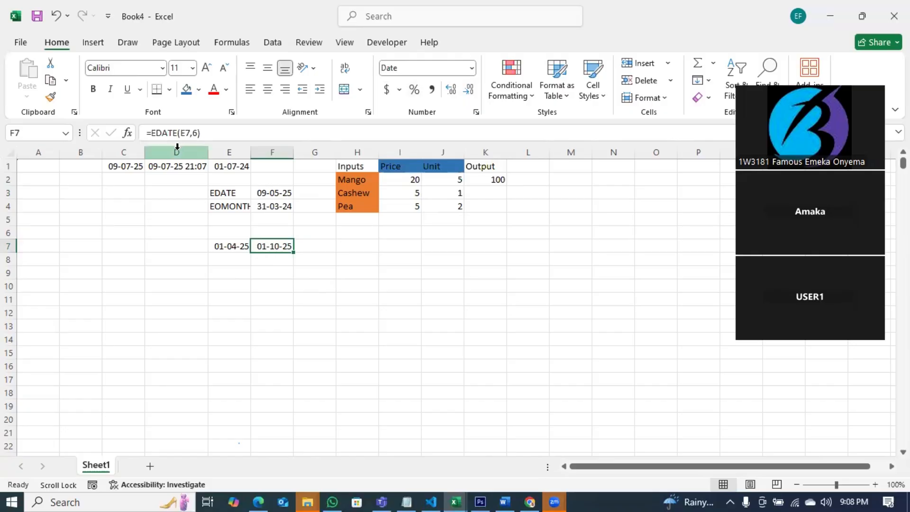
pyautogui.click(405, 501)
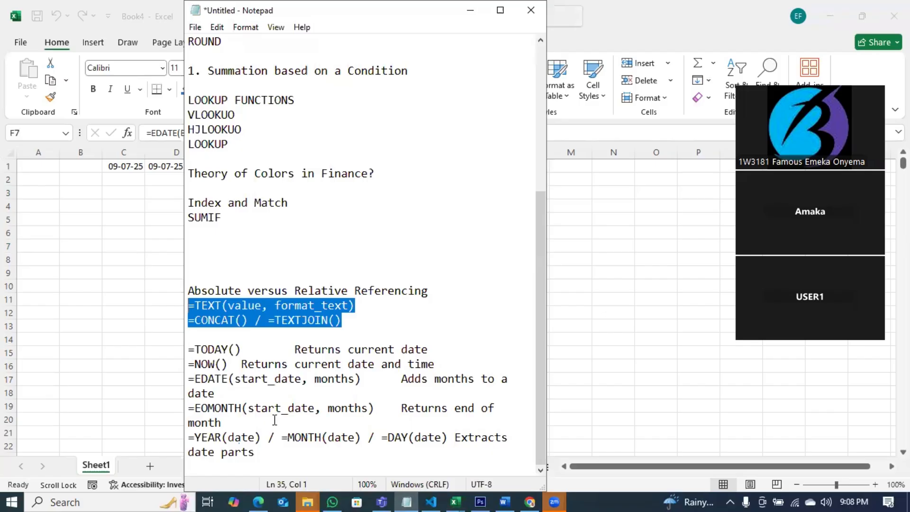
pyautogui.click(416, 498)
pyautogui.click(273, 193)
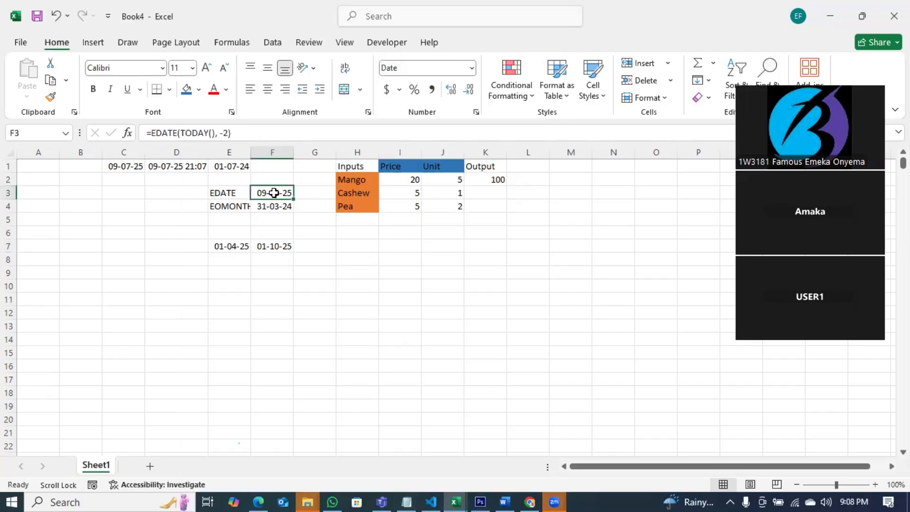
pyautogui.click(266, 205)
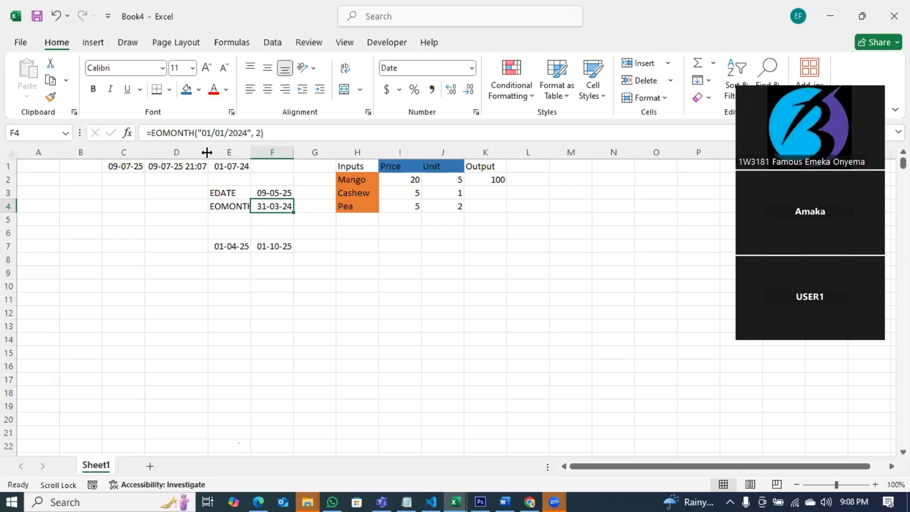
pyautogui.click(404, 500)
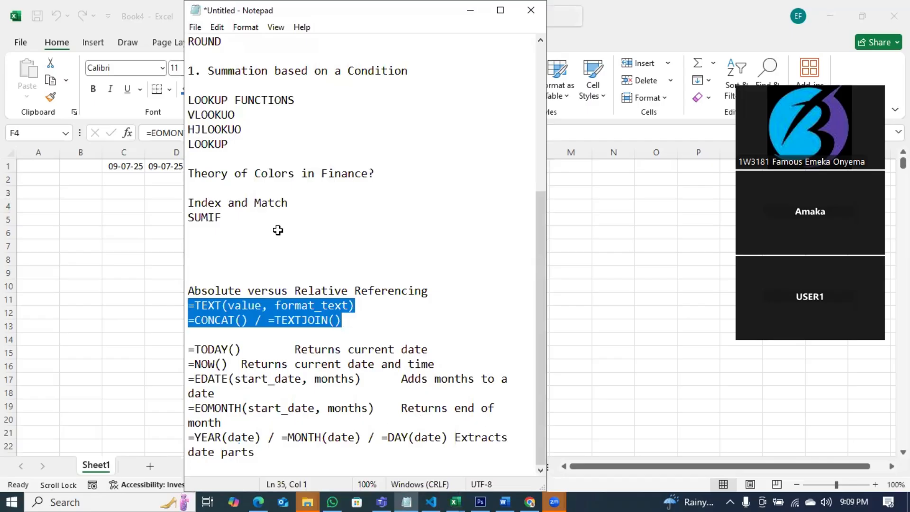
# Back in Book4, recommit F4's EOMONTH formula unchanged; it still returns 31-03-24.
pyautogui.hotkey('alt', 'Tab')
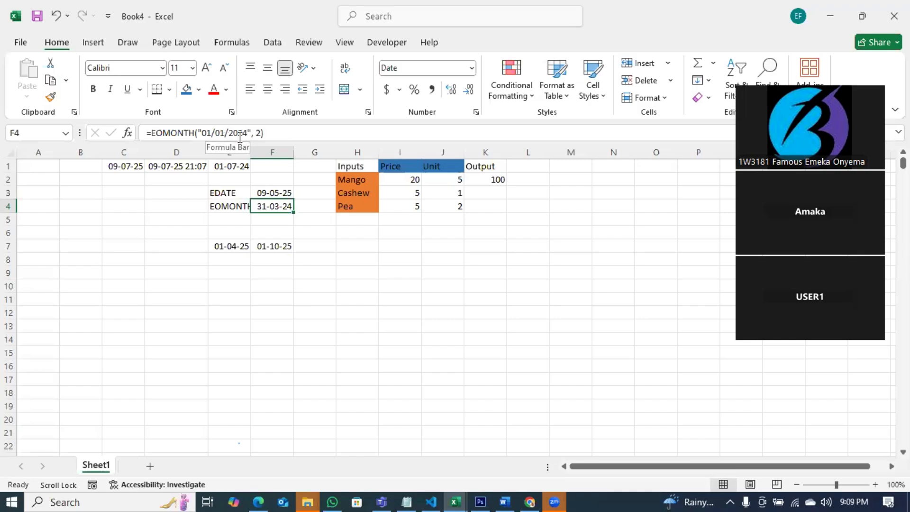
pyautogui.click(258, 133)
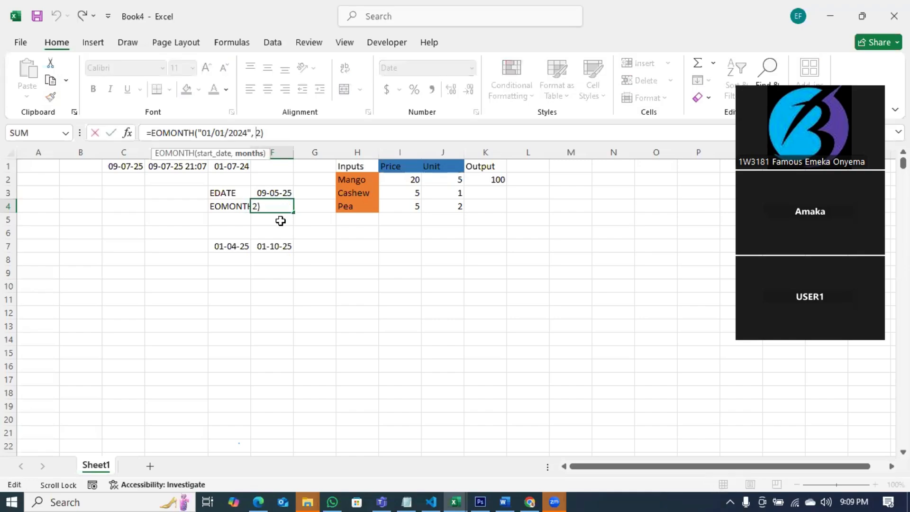
pyautogui.press('Escape')
pyautogui.click(271, 133)
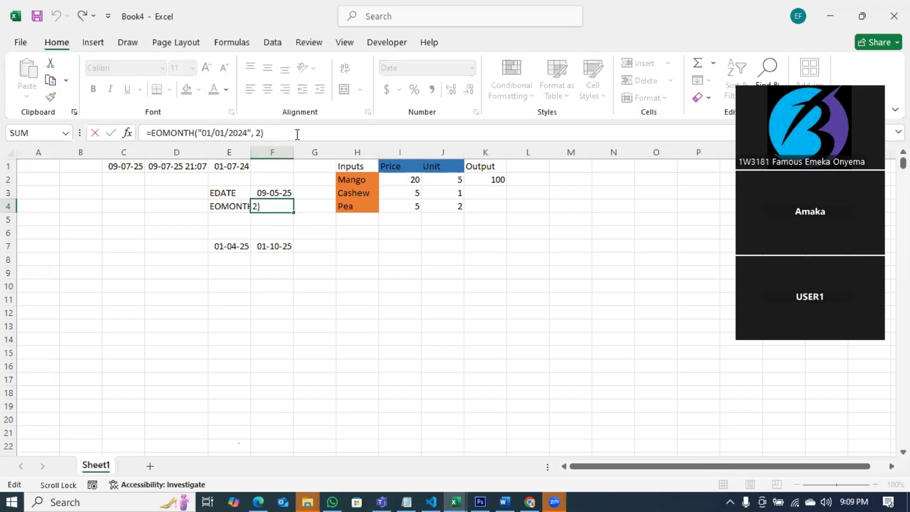
pyautogui.press('Return')
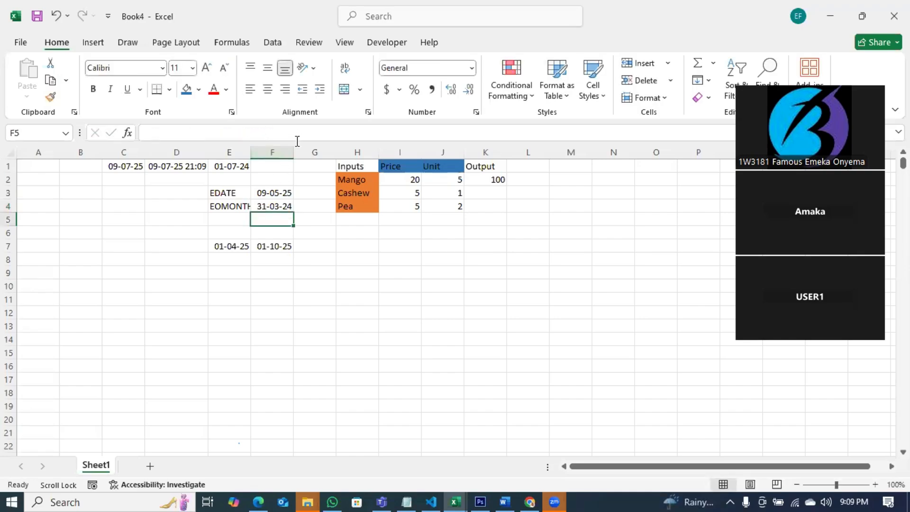
pyautogui.click(287, 207)
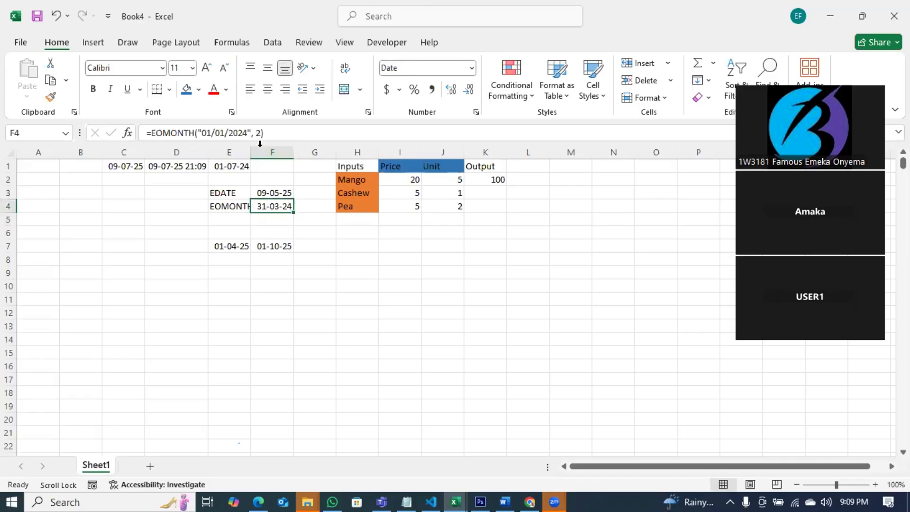
pyautogui.doubleClick(208, 132)
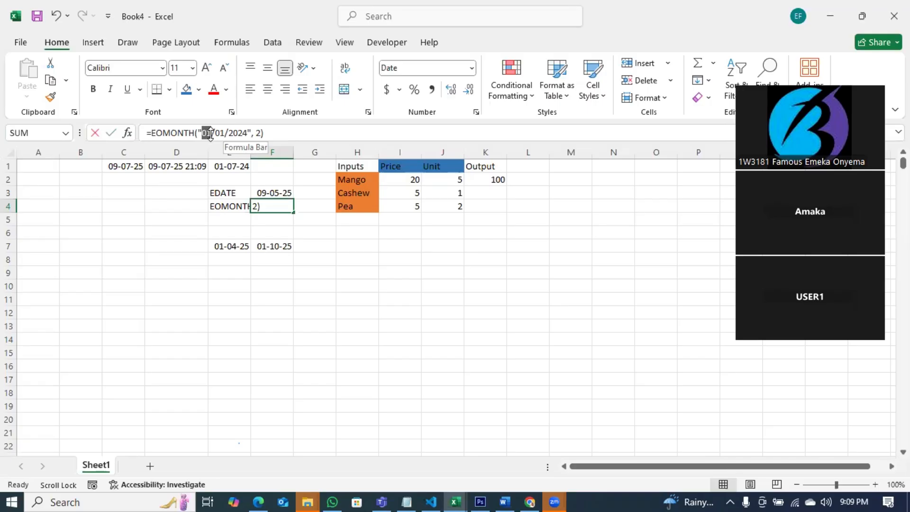
pyautogui.press('Escape')
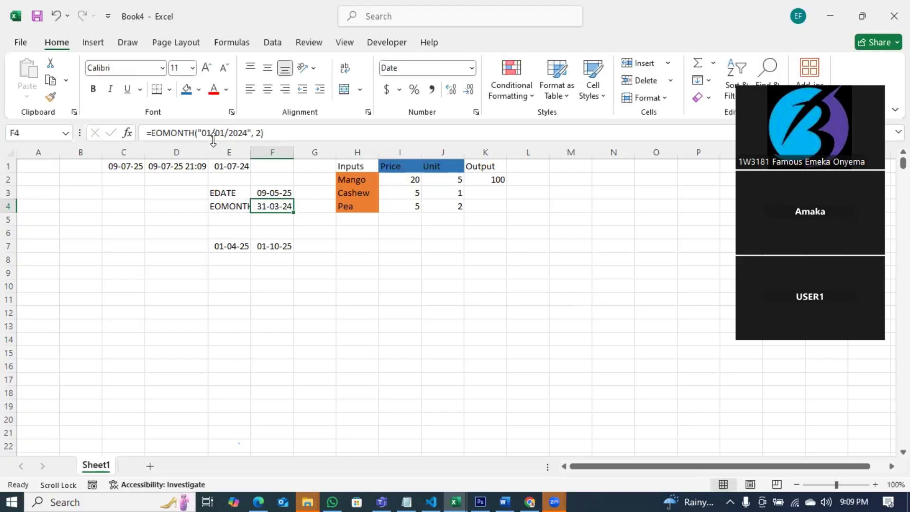